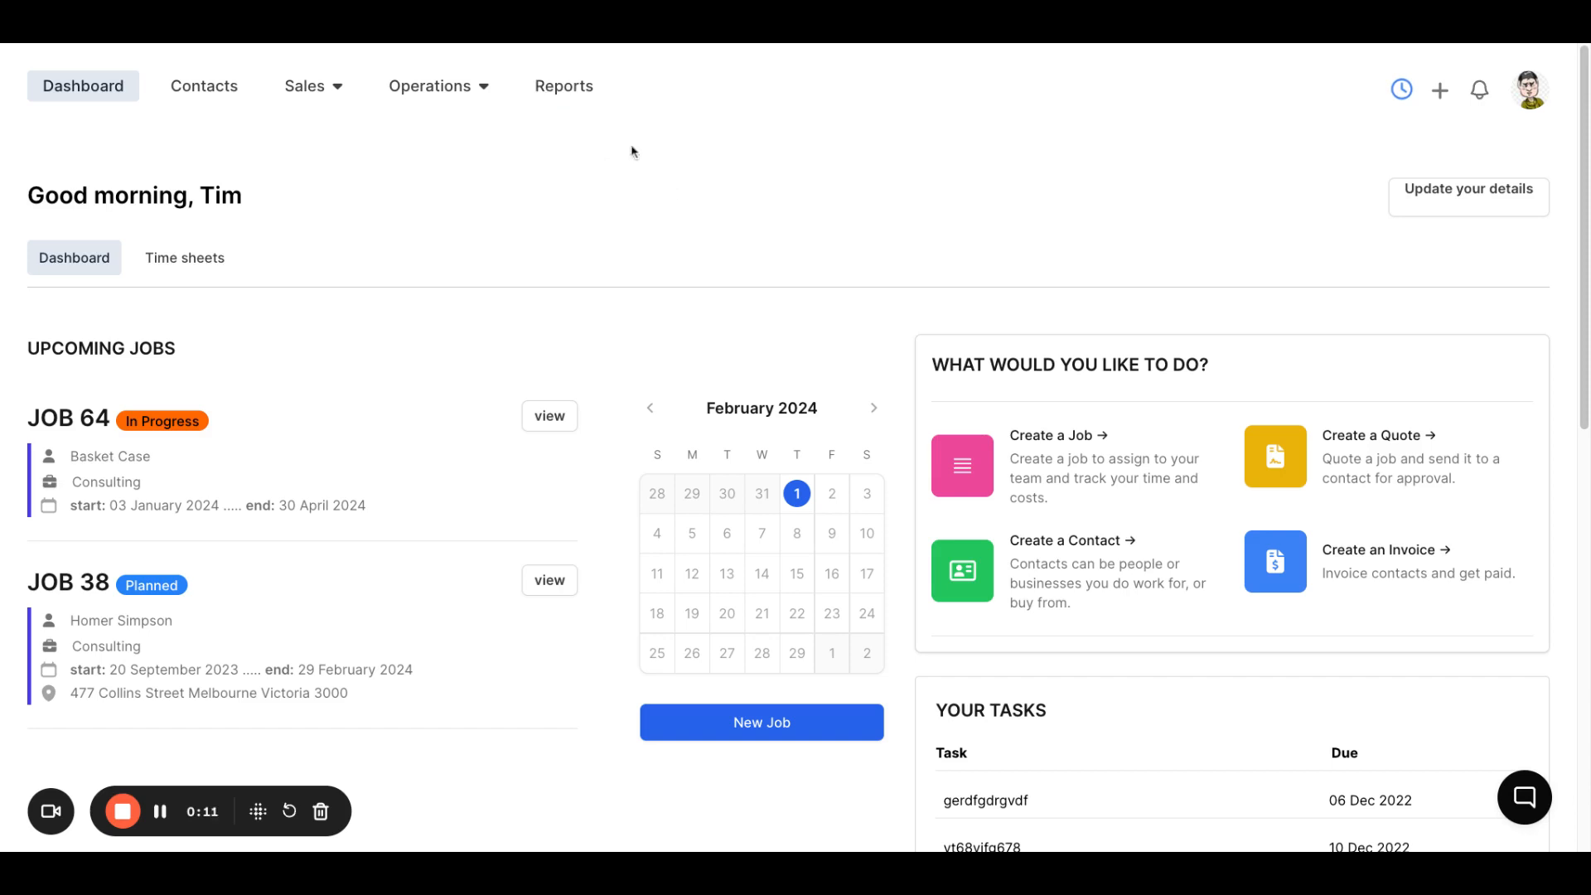
# Open the Jobs Overview custom report and check its title editor without changing the title
pyautogui.click(571, 97)
pyautogui.click(125, 296)
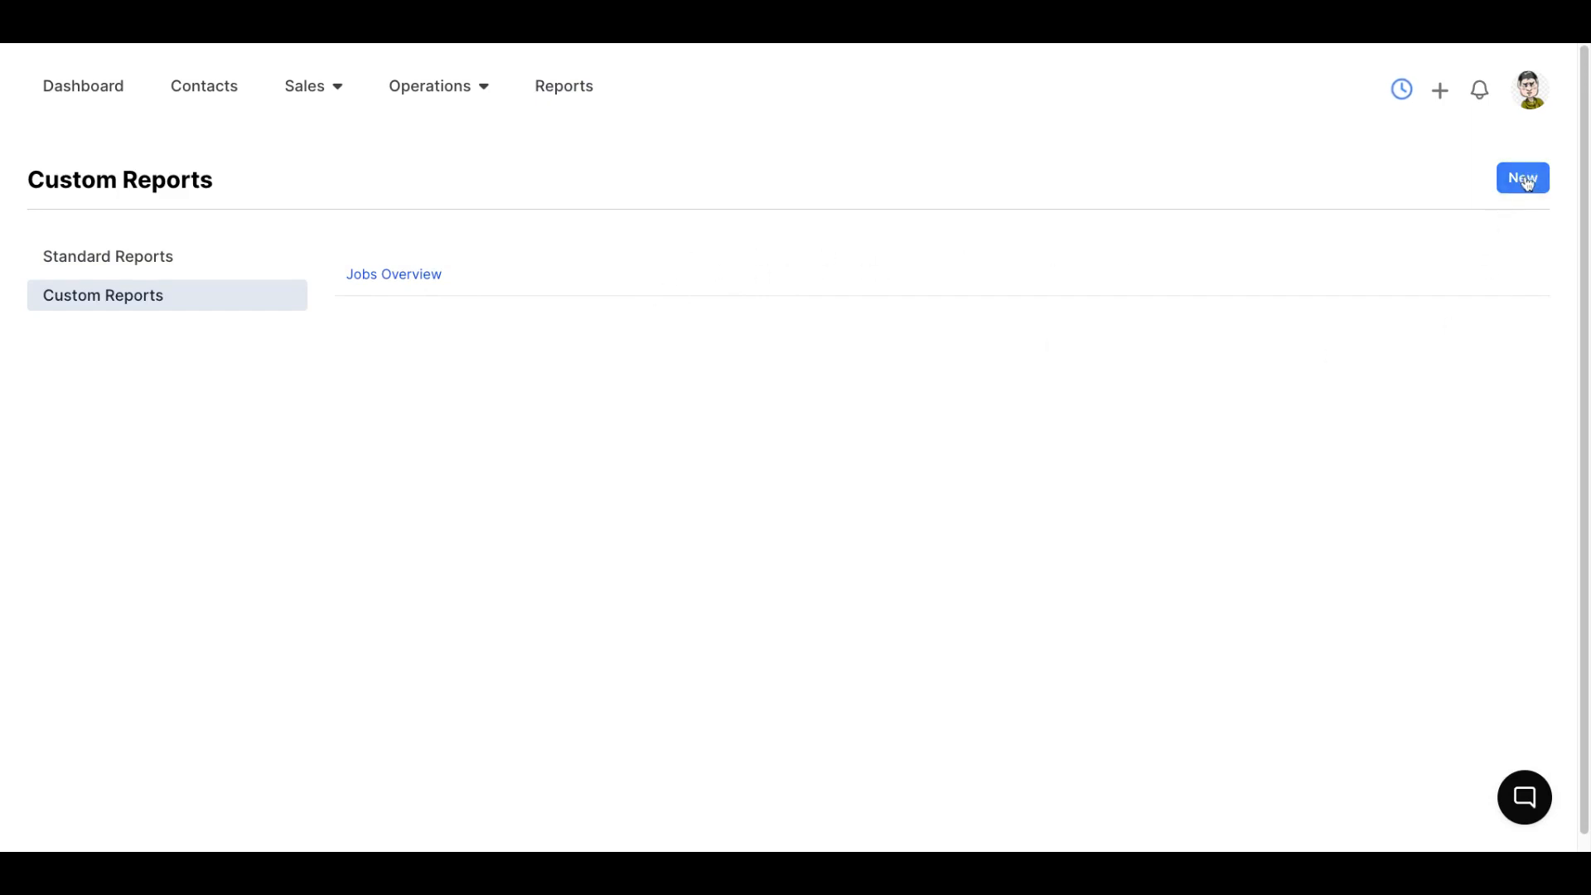
pyautogui.click(413, 277)
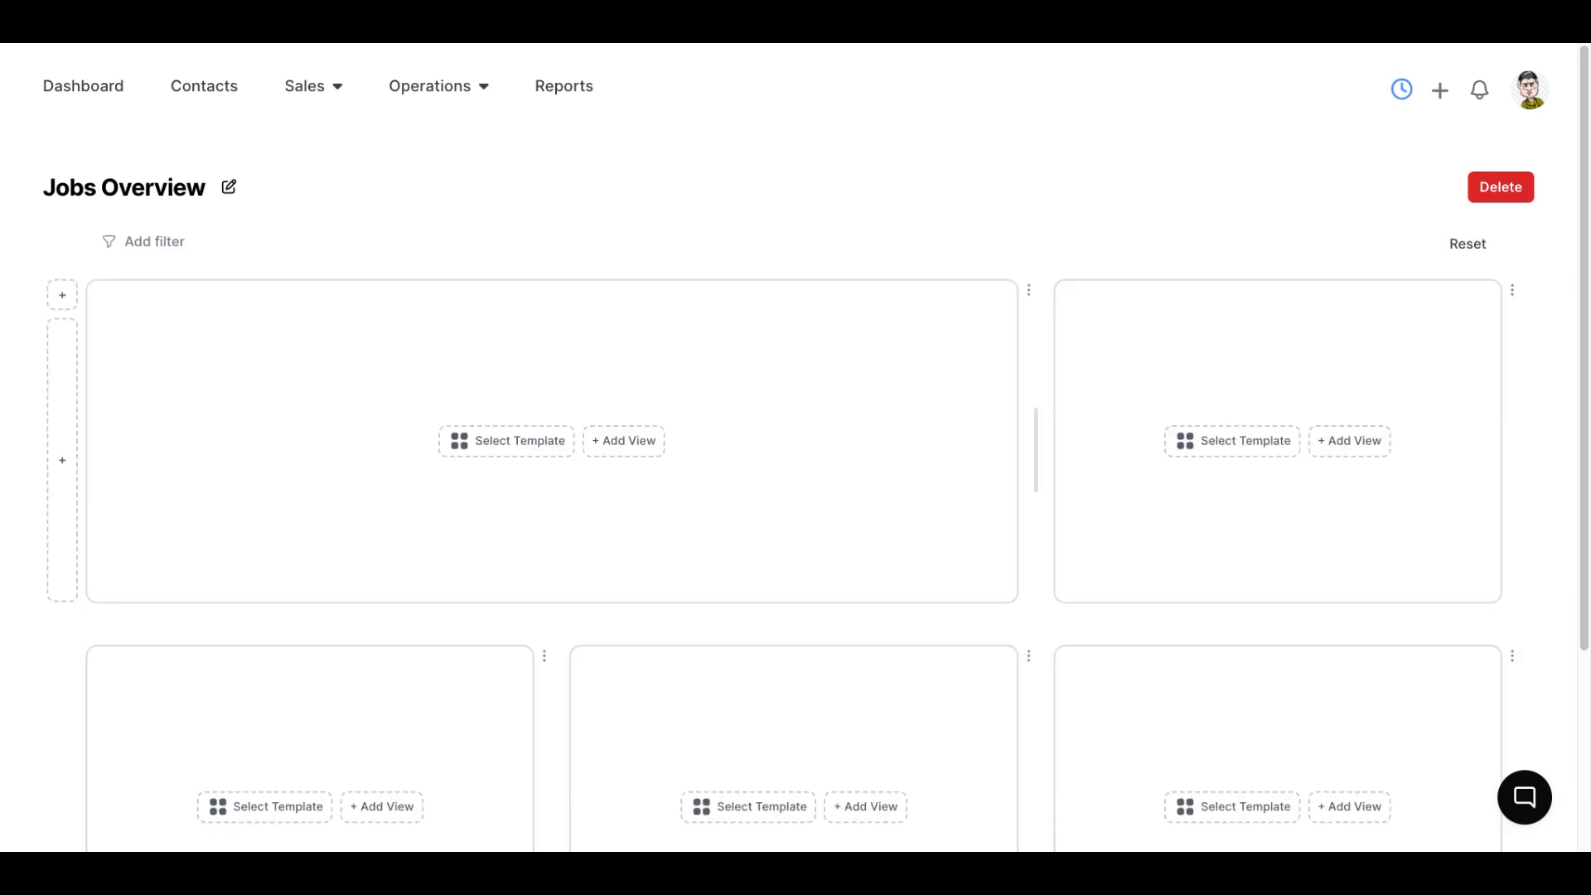
pyautogui.click(228, 189)
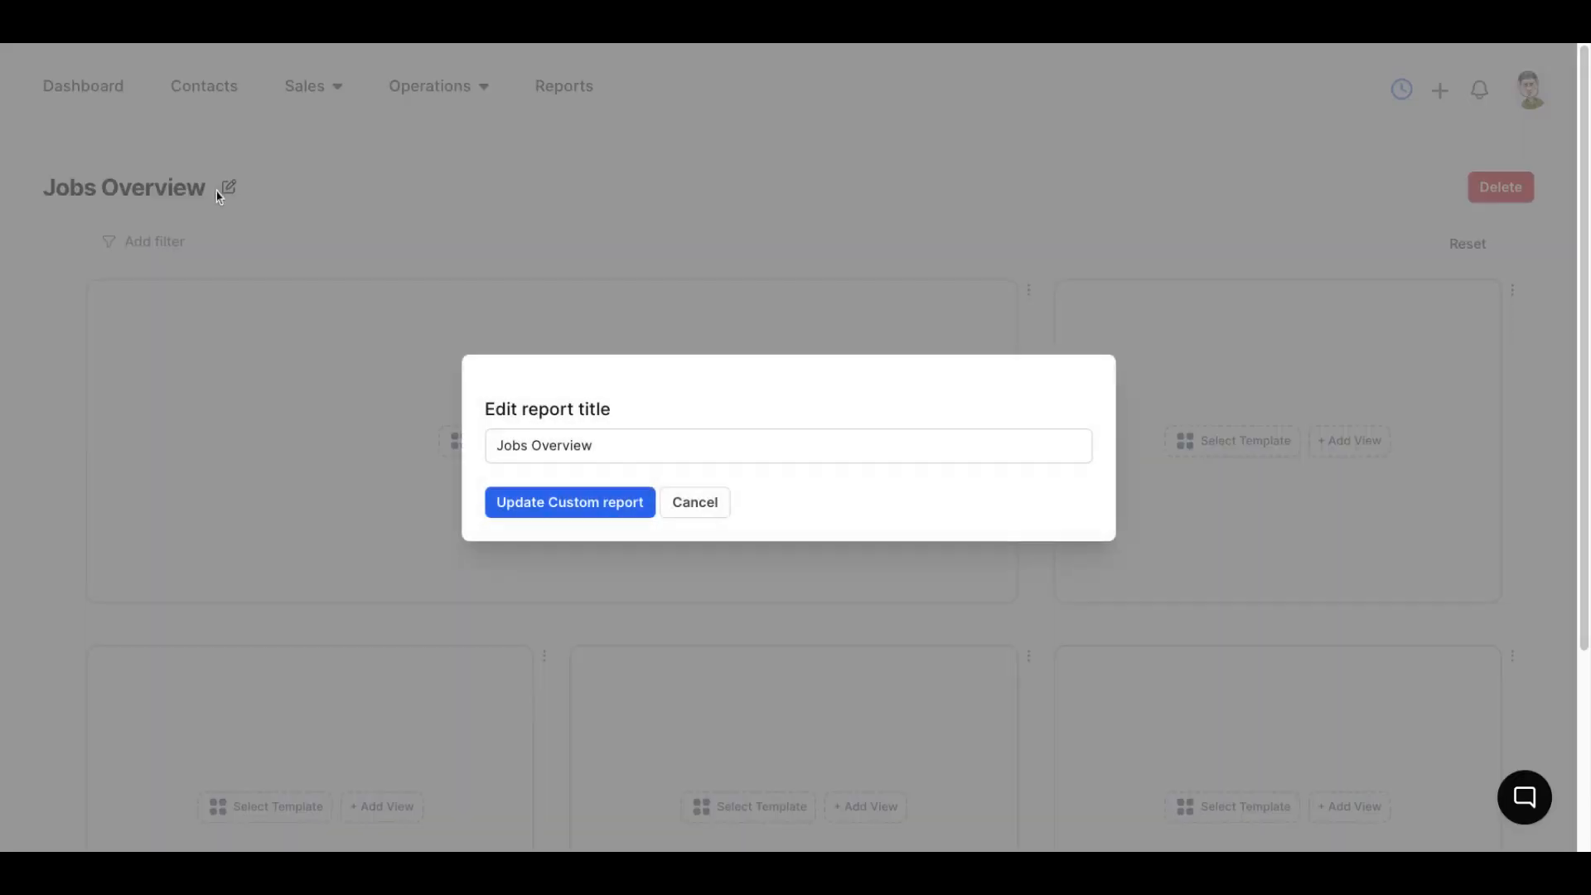
pyautogui.click(673, 500)
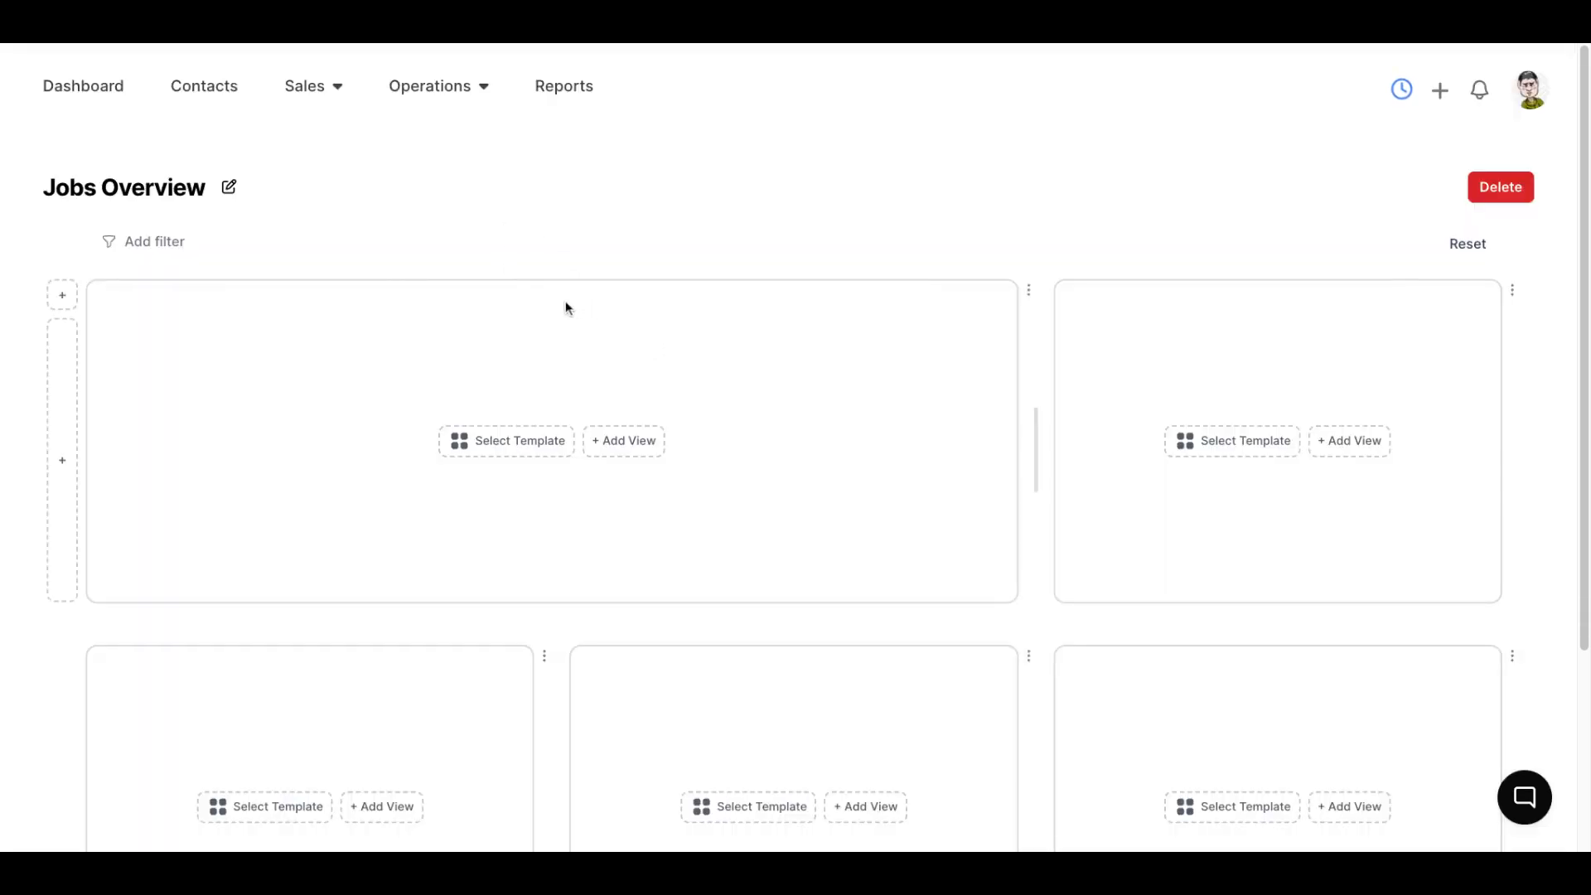
# Add a view to the wide upper tile using the Jobs data set and the Basic table view
pyautogui.click(621, 447)
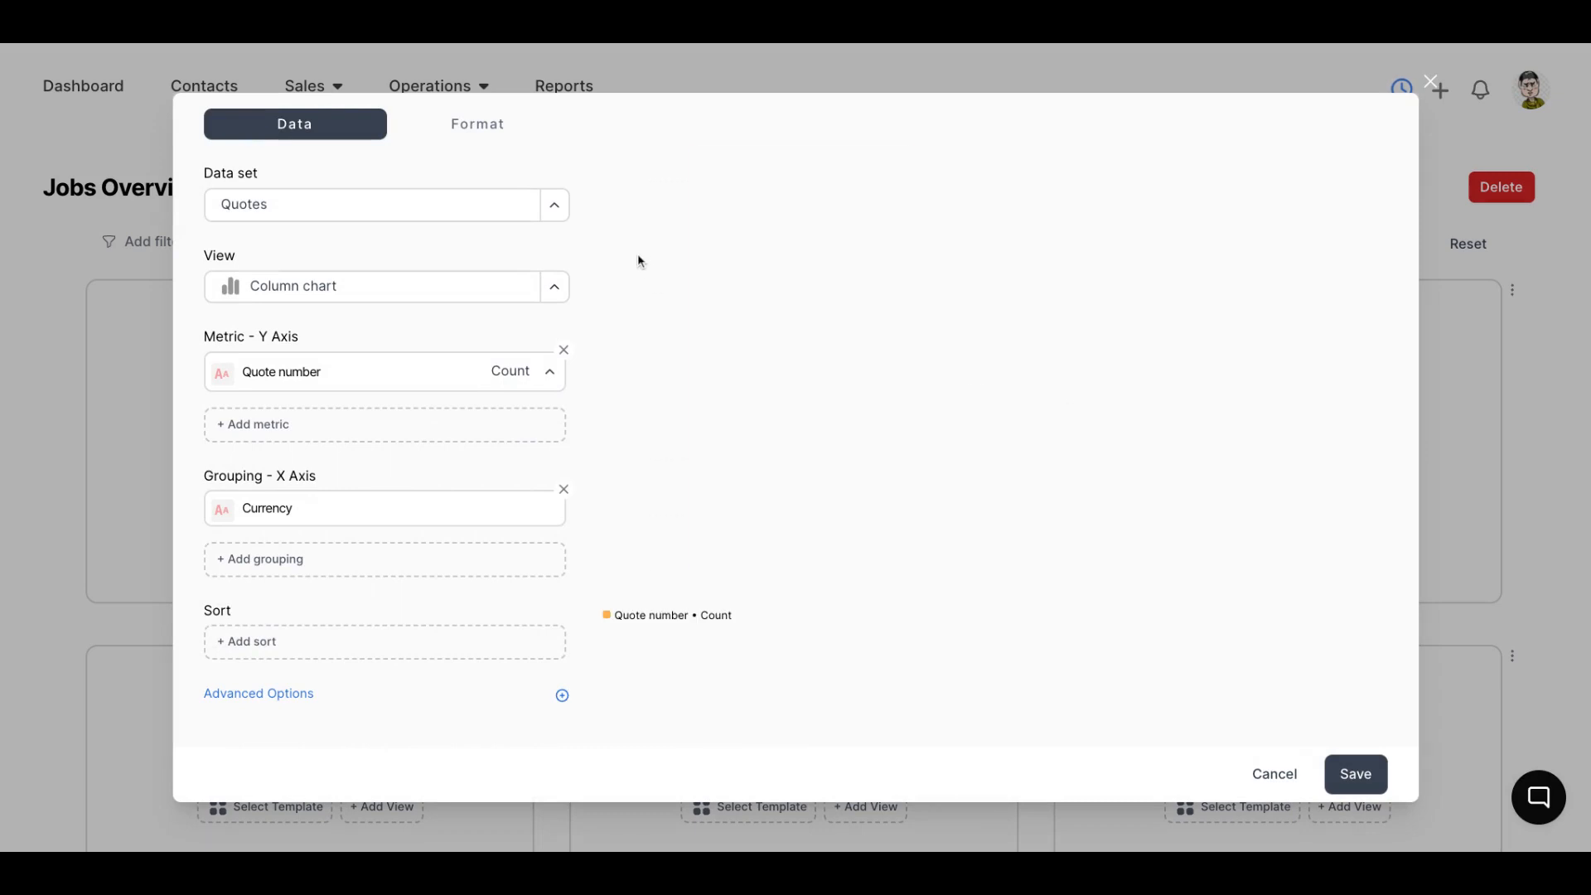
pyautogui.click(552, 207)
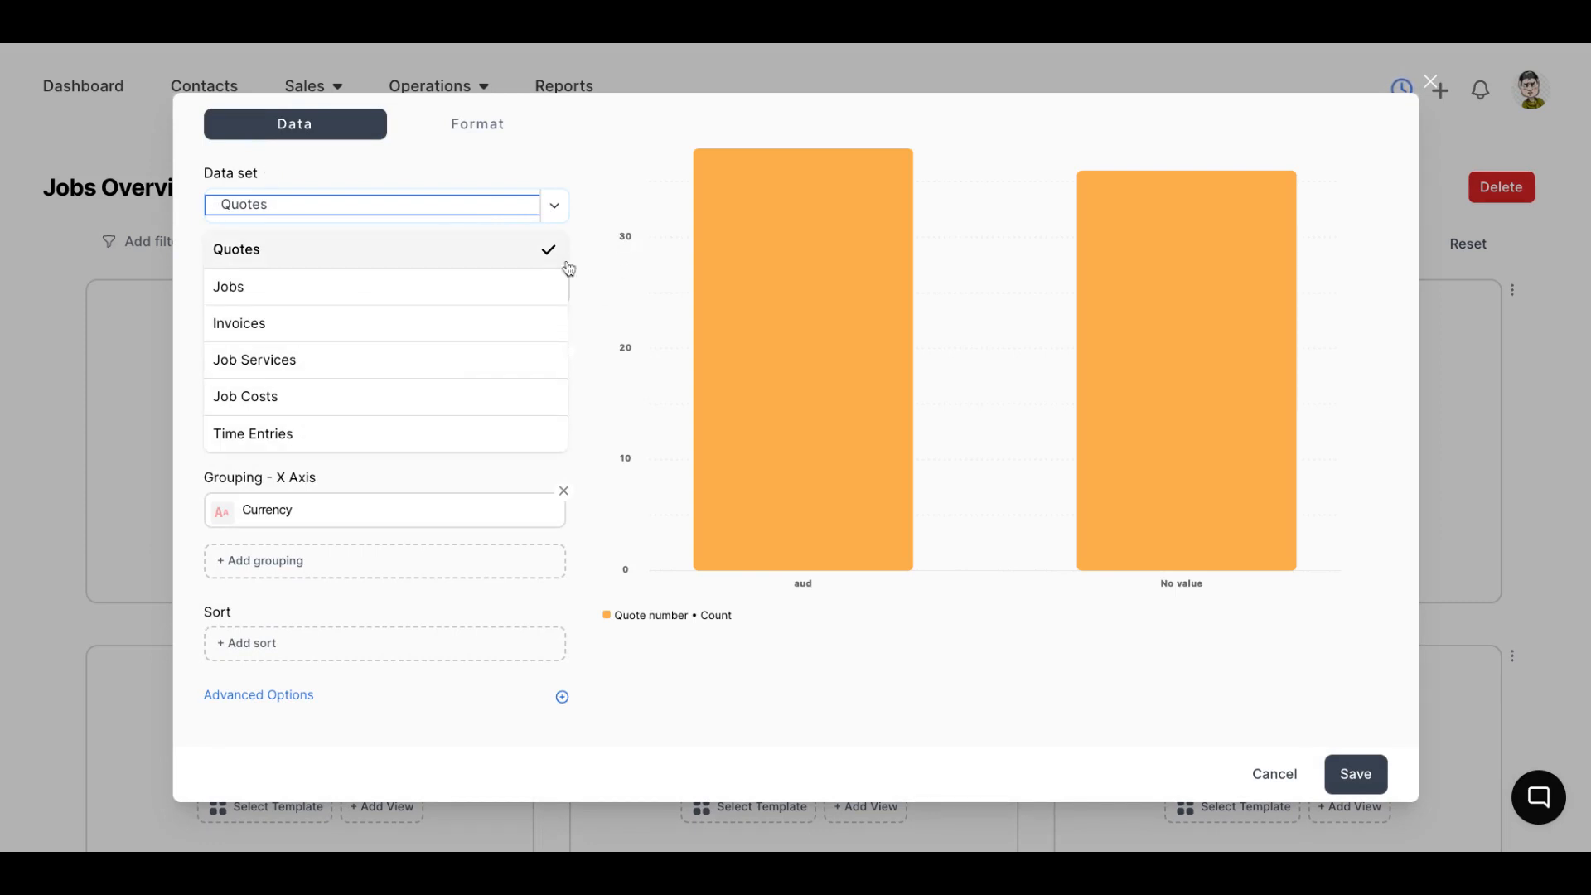
pyautogui.click(506, 299)
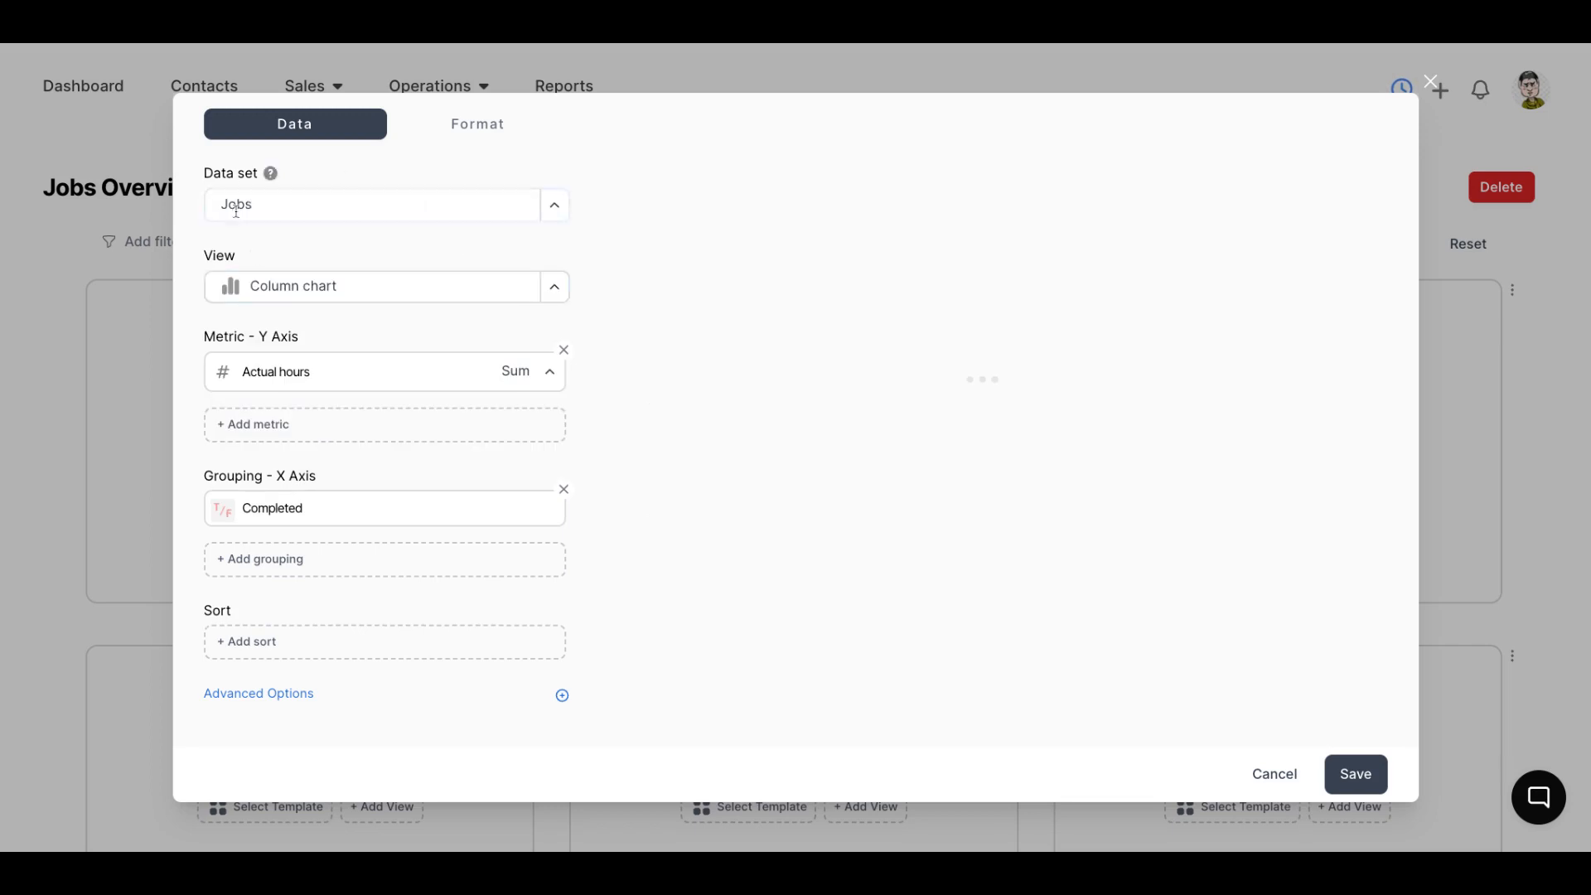
pyautogui.click(555, 292)
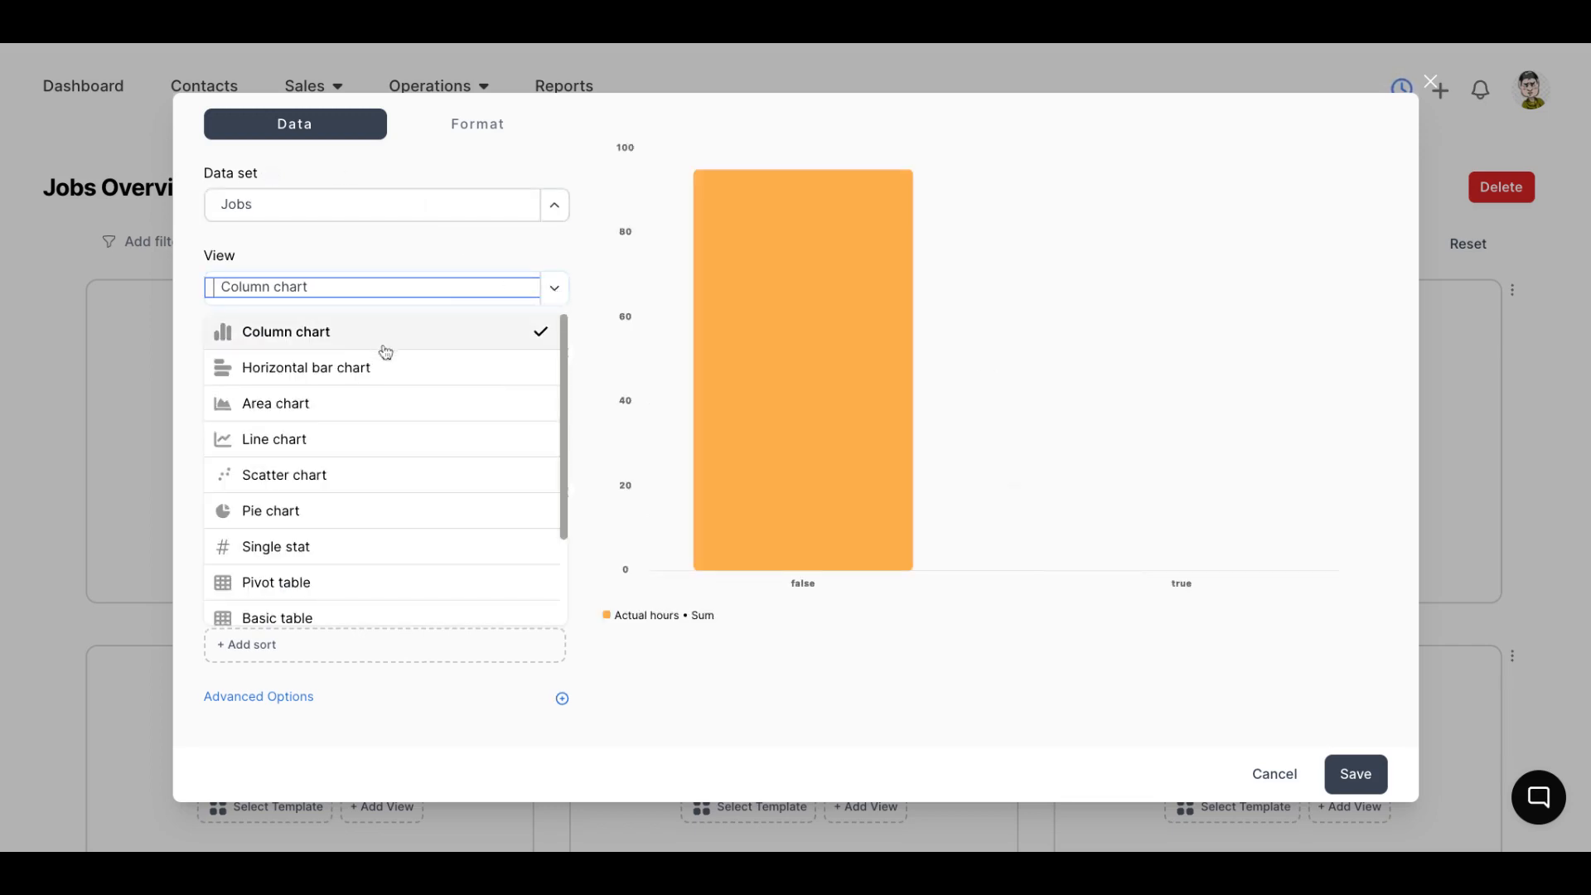
pyautogui.scroll(-3, 373, 370)
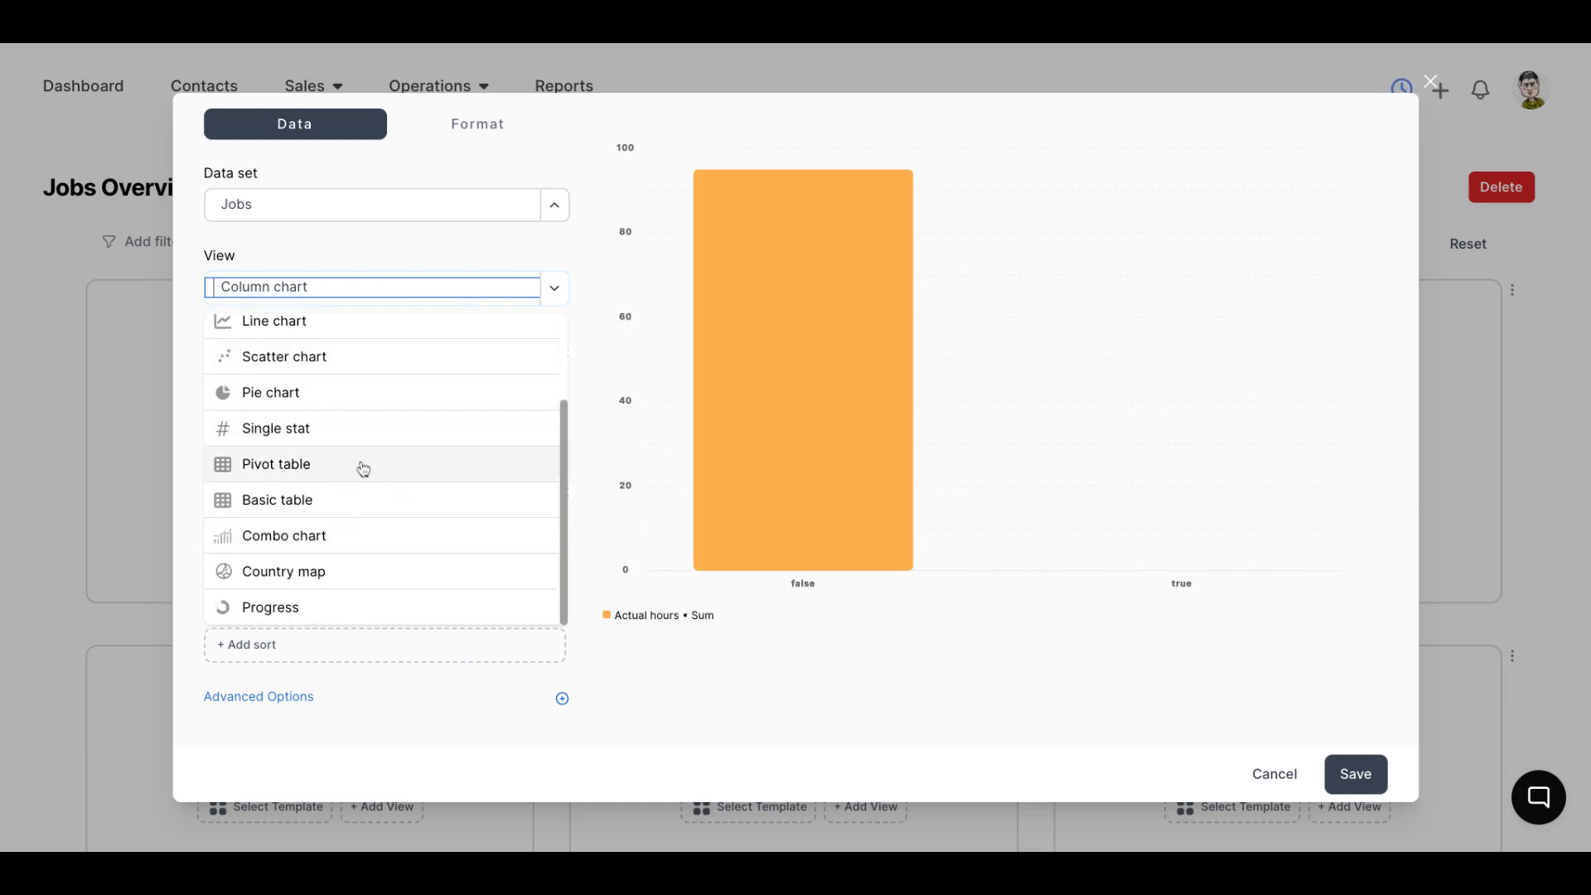
pyautogui.click(327, 504)
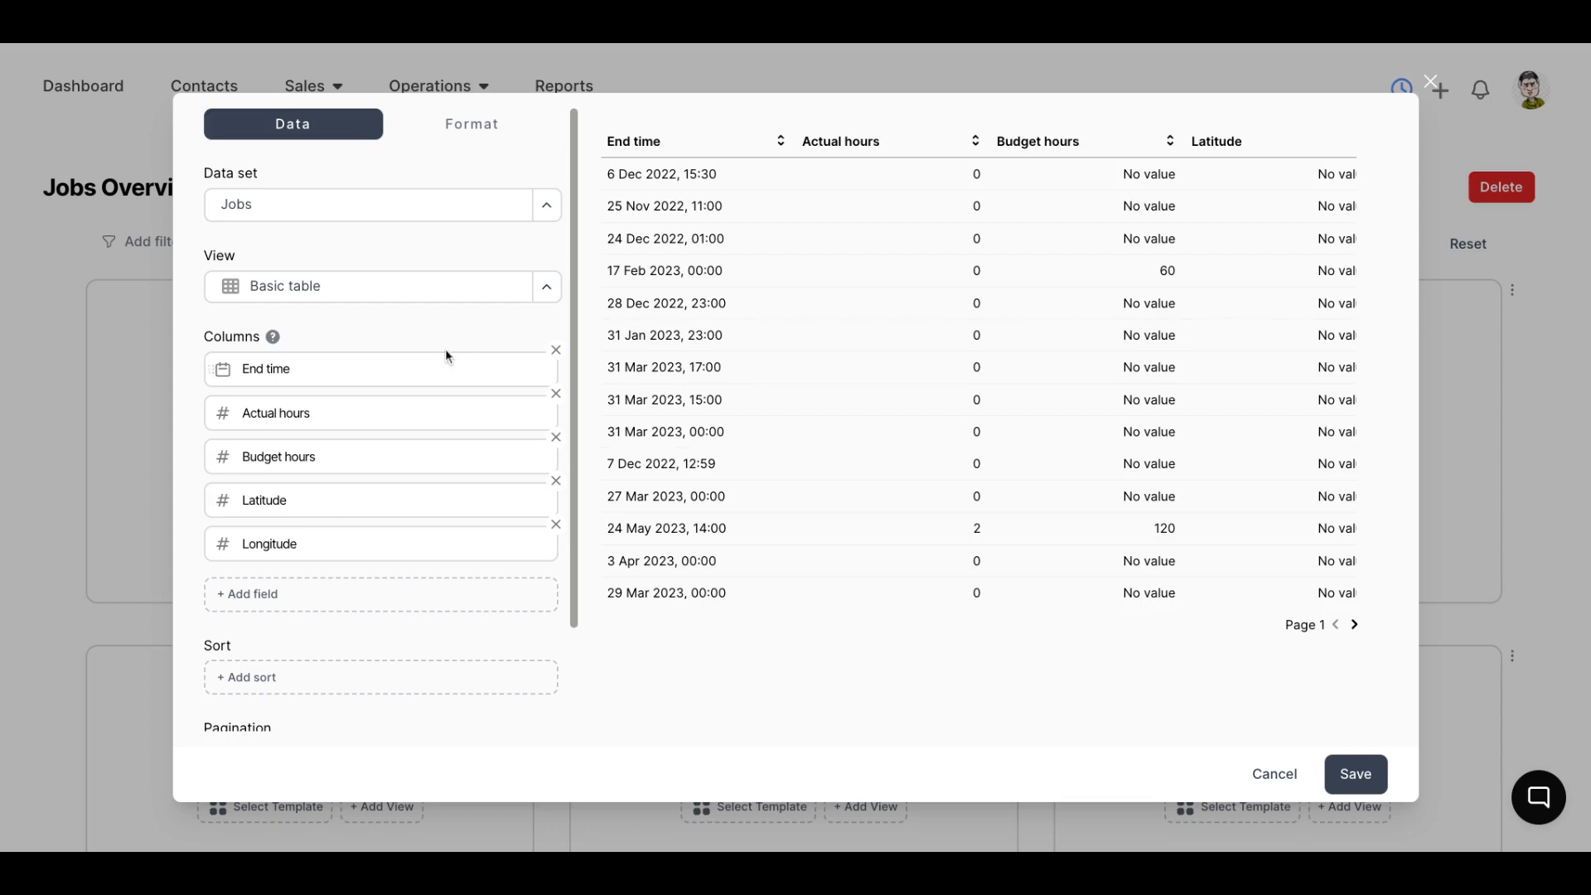
# Remove the default End time, Actual hours, Budget hours, Latitude and Longitude columns from the table
pyautogui.click(556, 354)
pyautogui.click(557, 354)
pyautogui.click(556, 355)
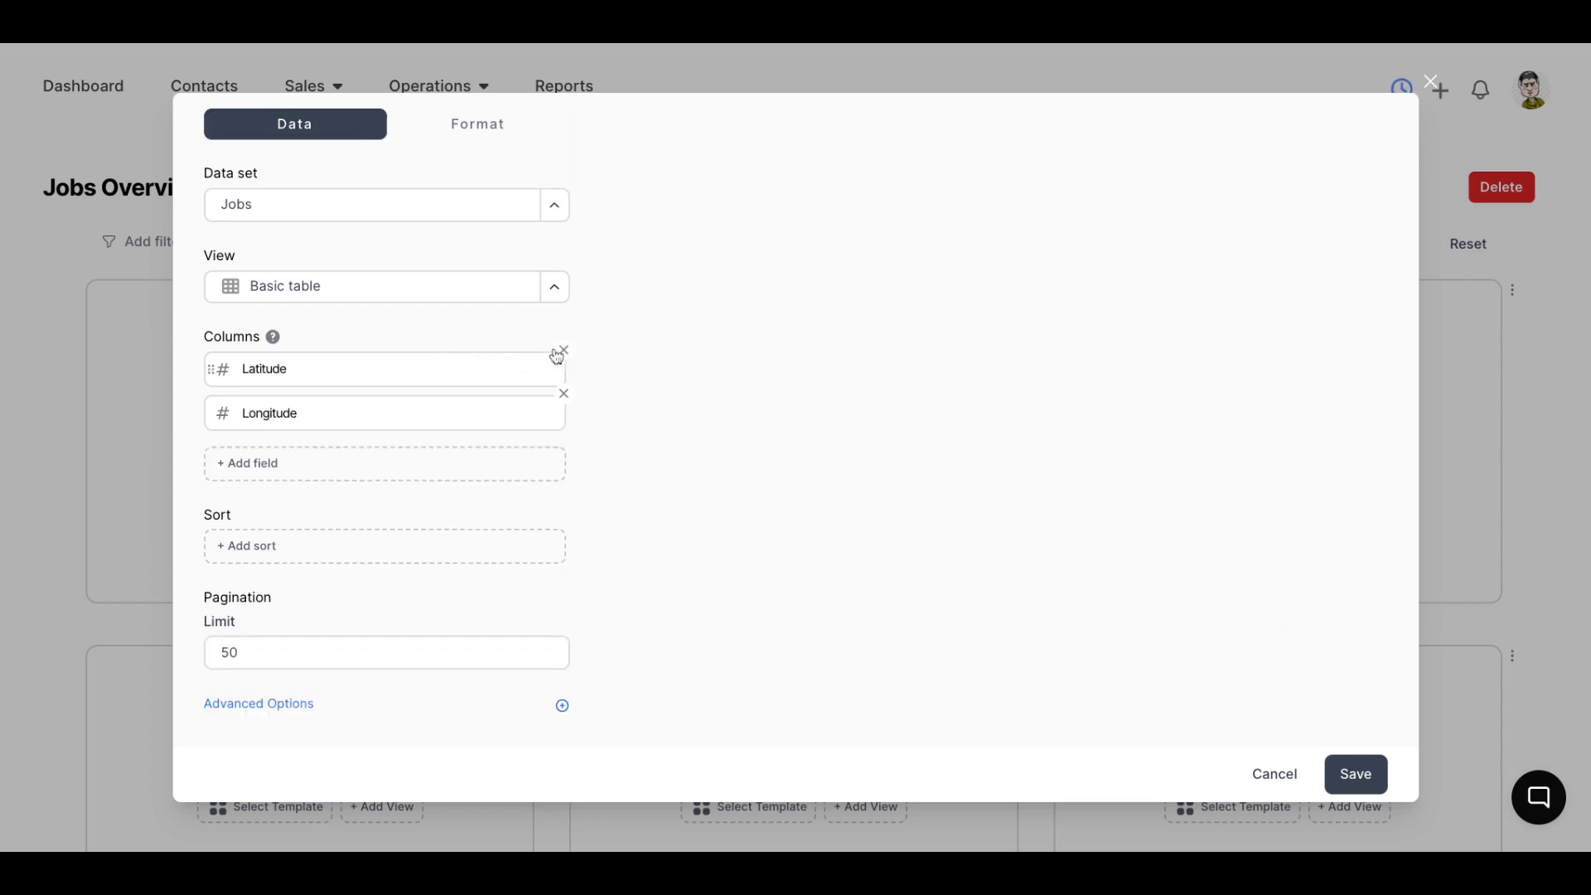
pyautogui.click(556, 355)
pyautogui.click(561, 354)
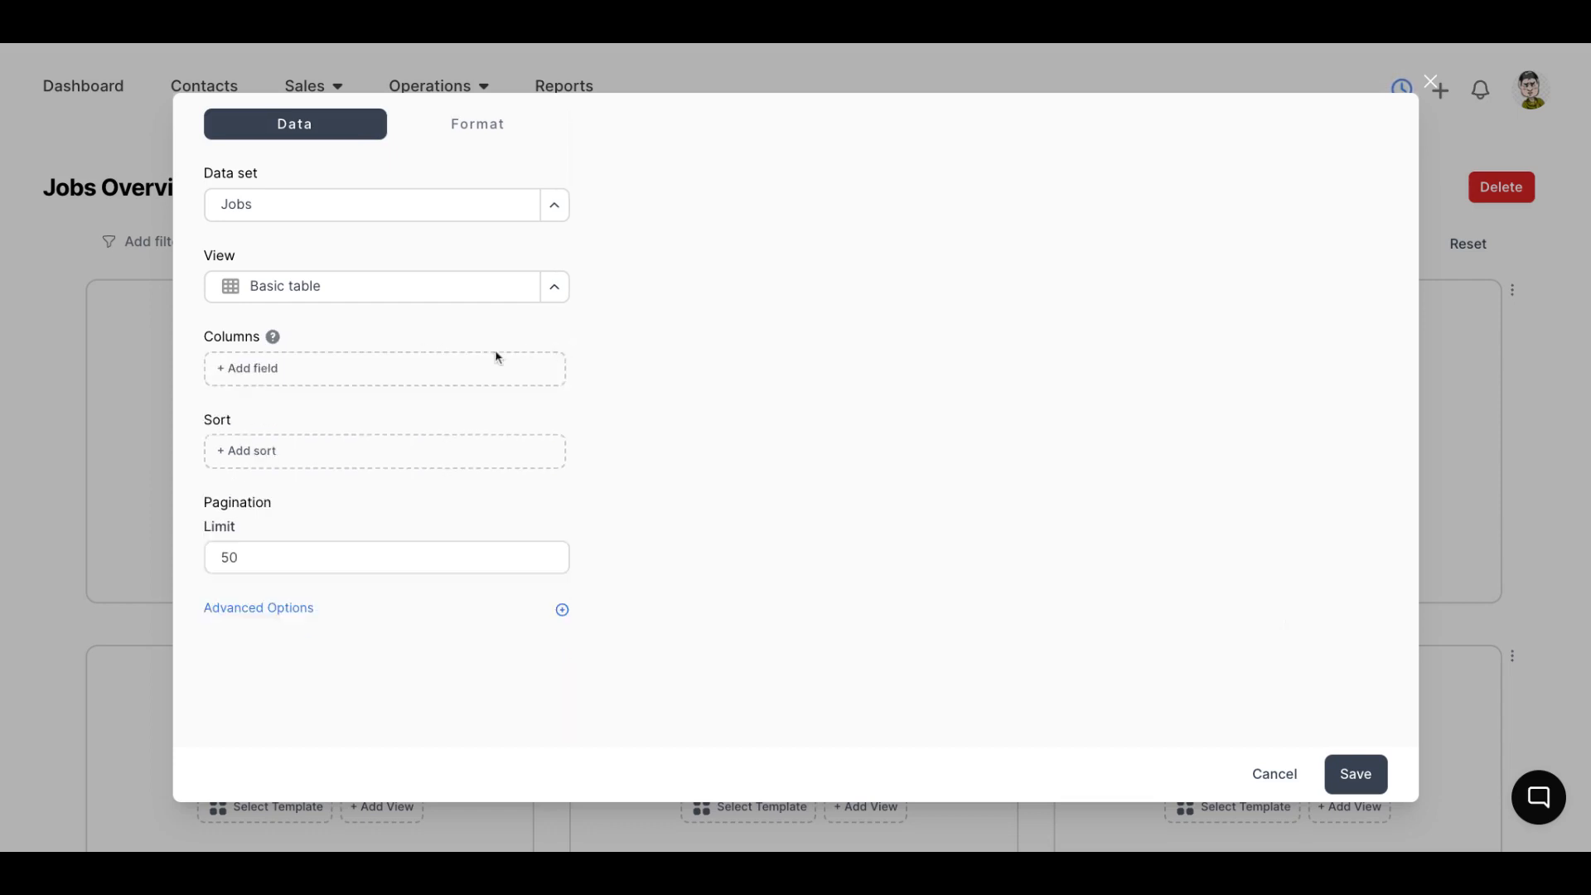
# Add the Job number and Title fields as table columns
pyautogui.click(309, 381)
pyautogui.write('job')
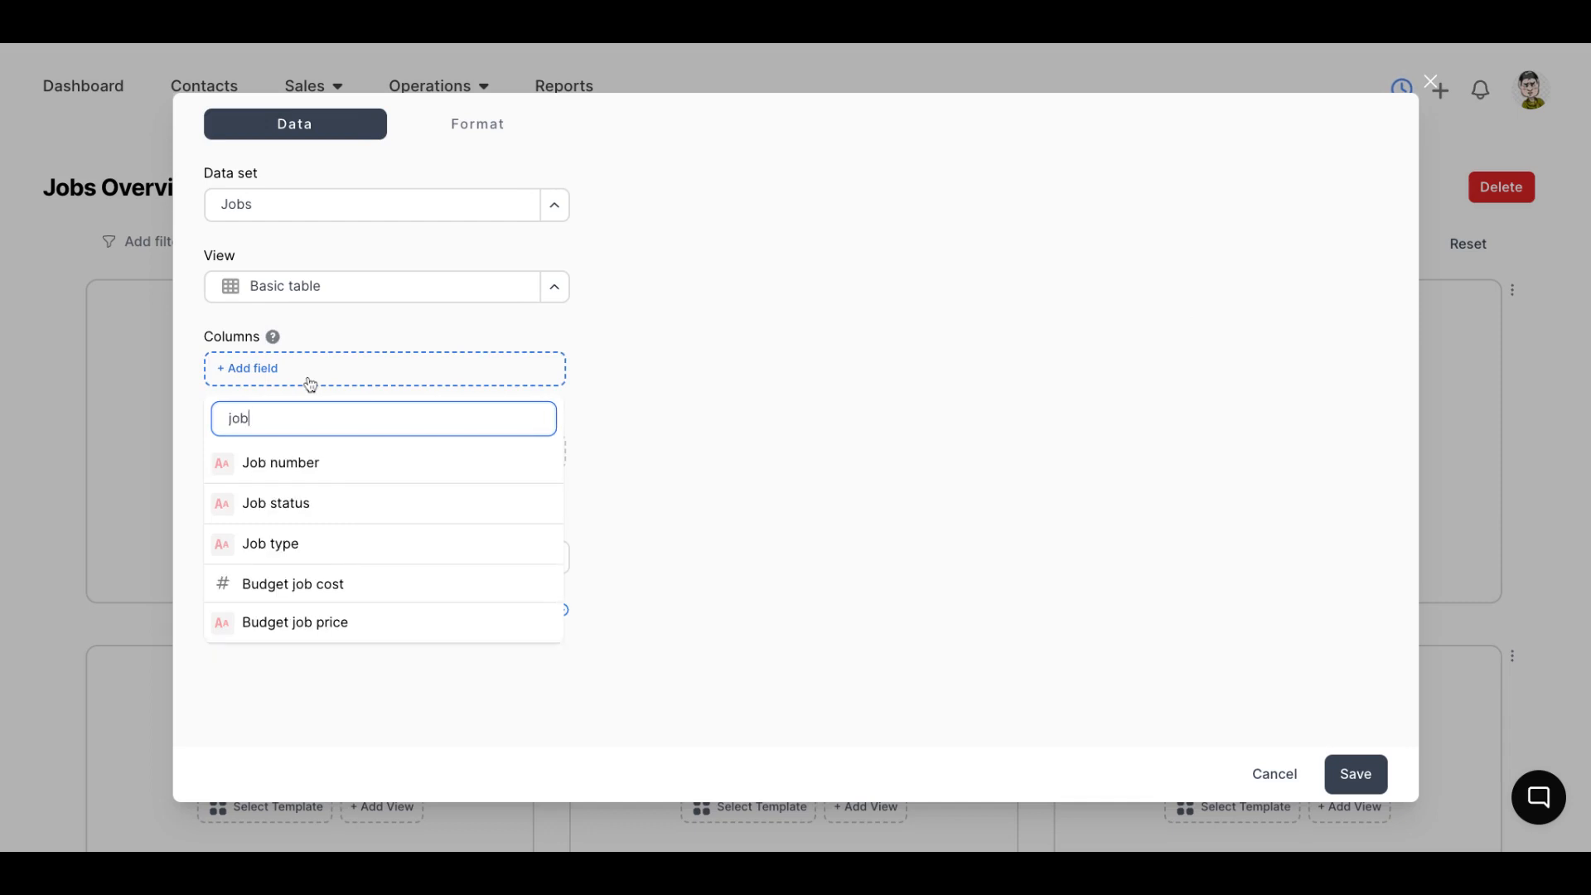
pyautogui.click(345, 462)
pyautogui.click(348, 424)
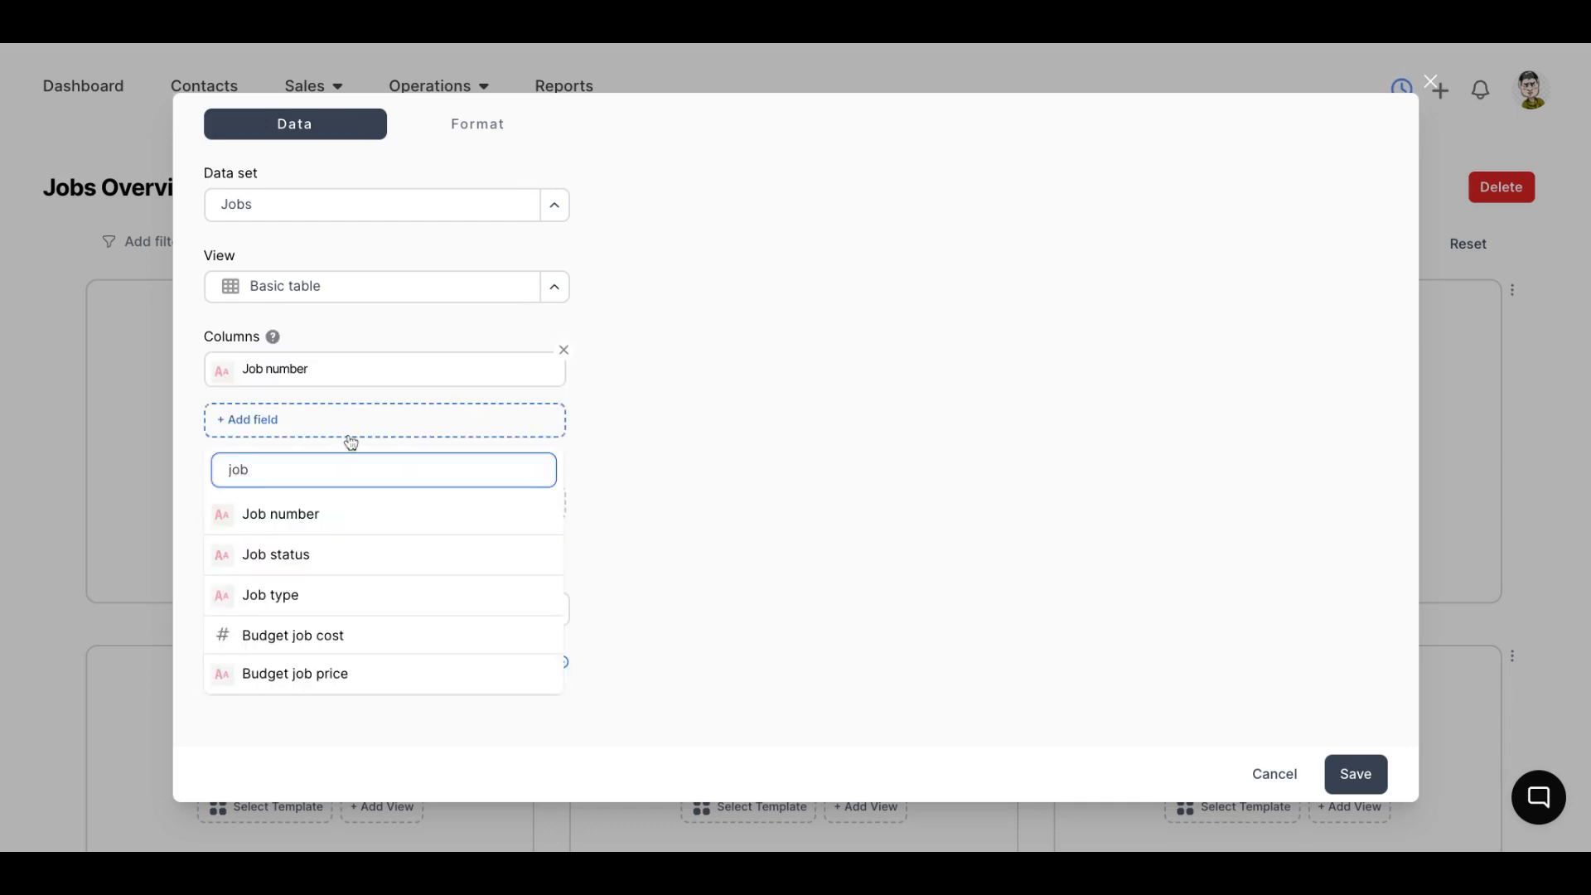
pyautogui.press('BackSpace')
pyautogui.press('BackSpace')
pyautogui.press('BackSpace')
pyautogui.write('ti')
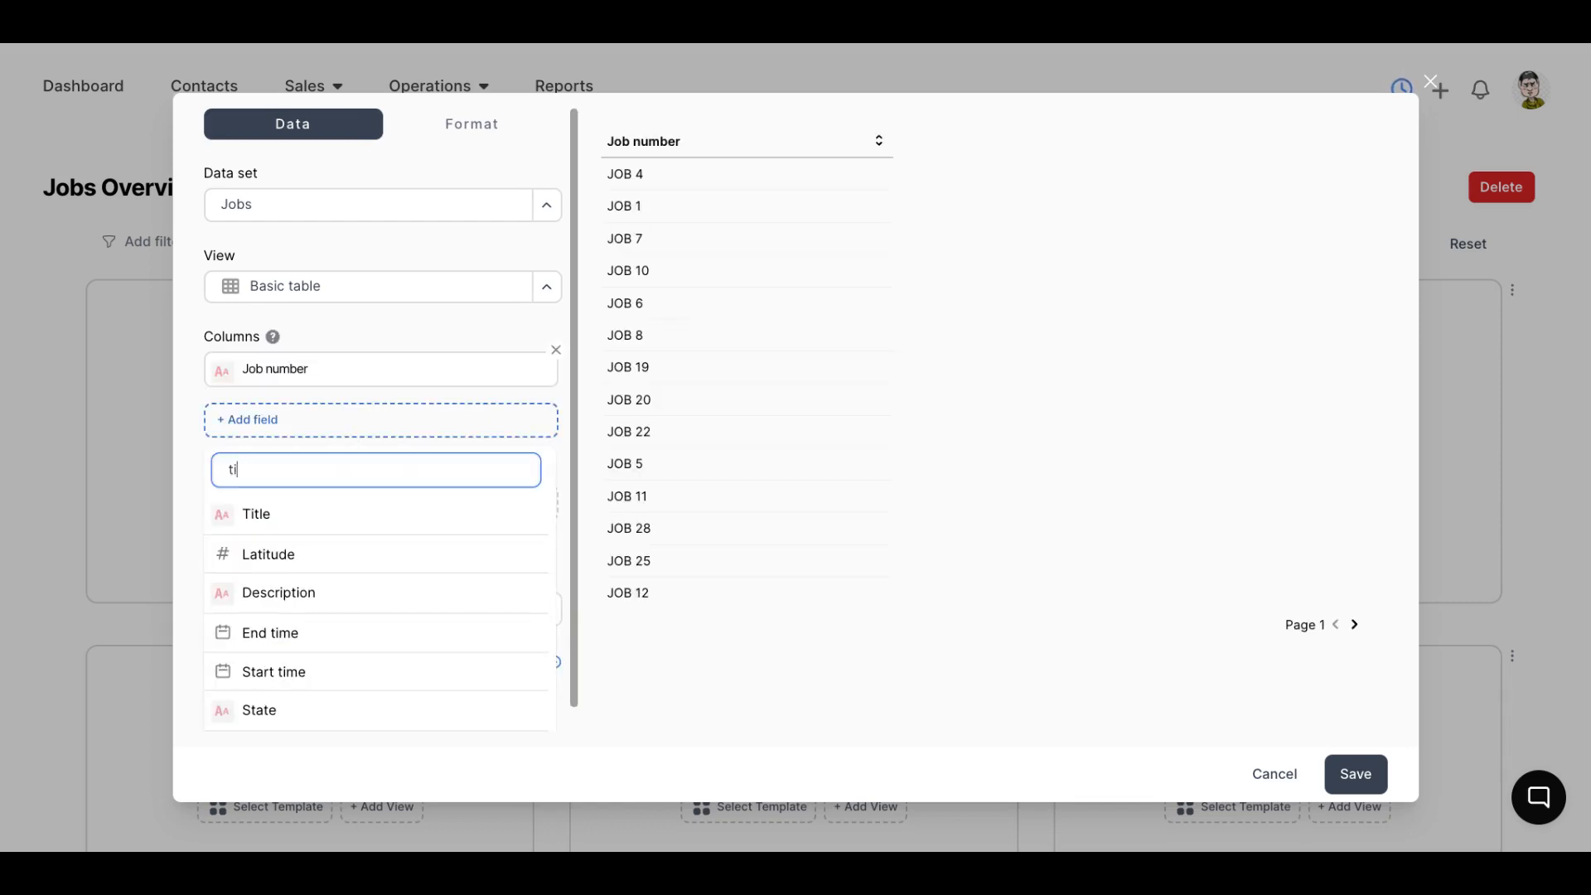
pyautogui.click(326, 511)
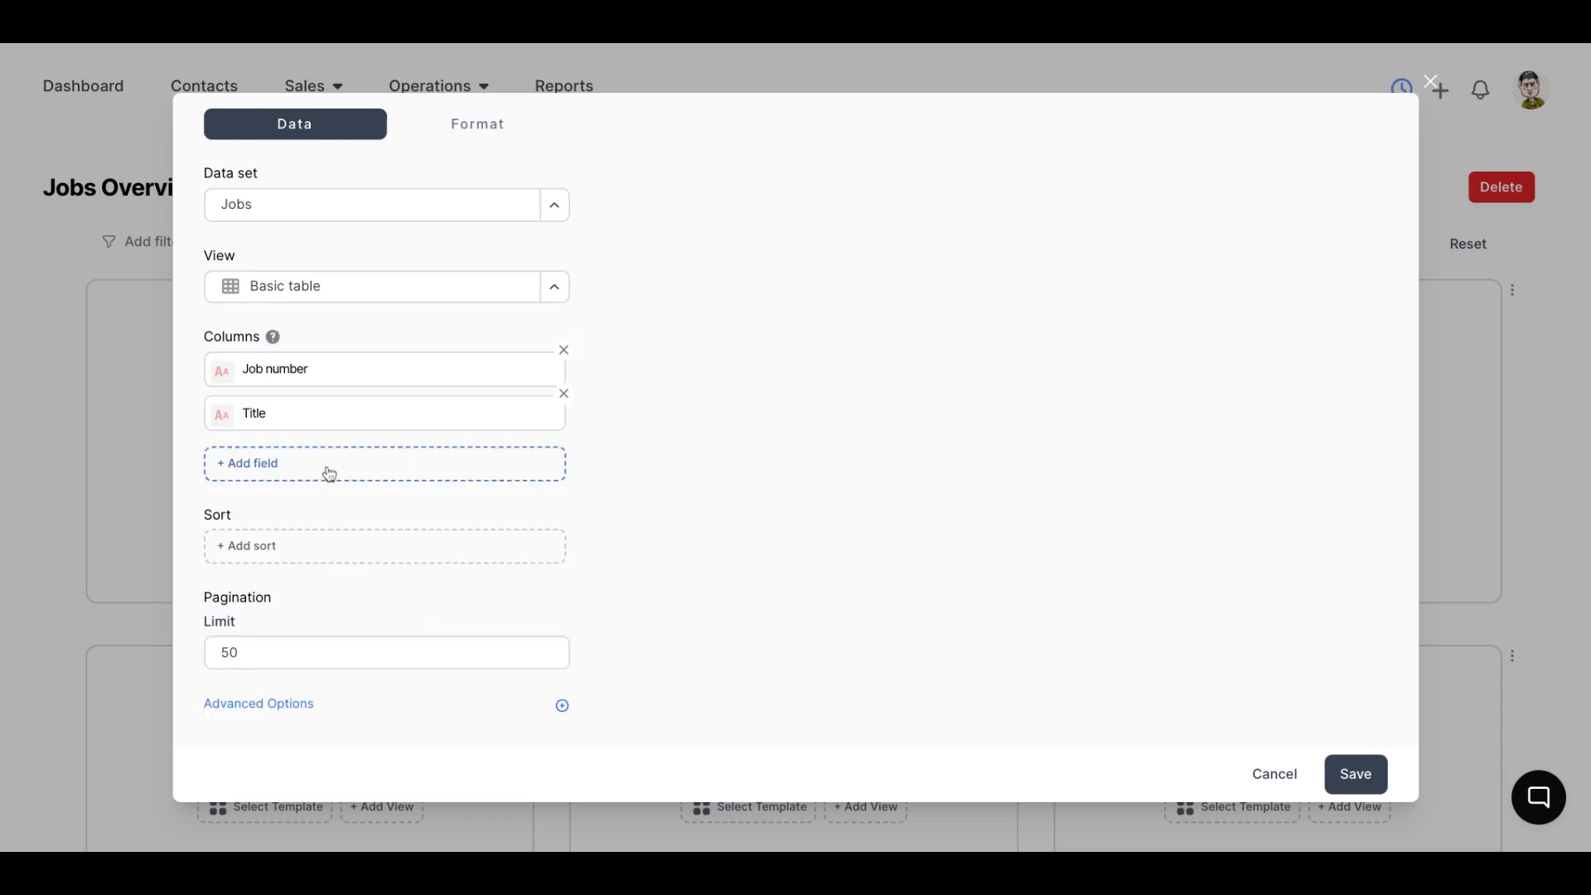
# Add the Full name field as the third table column
pyautogui.click(329, 473)
pyautogui.doubleClick(338, 501)
pyautogui.press('BackSpace')
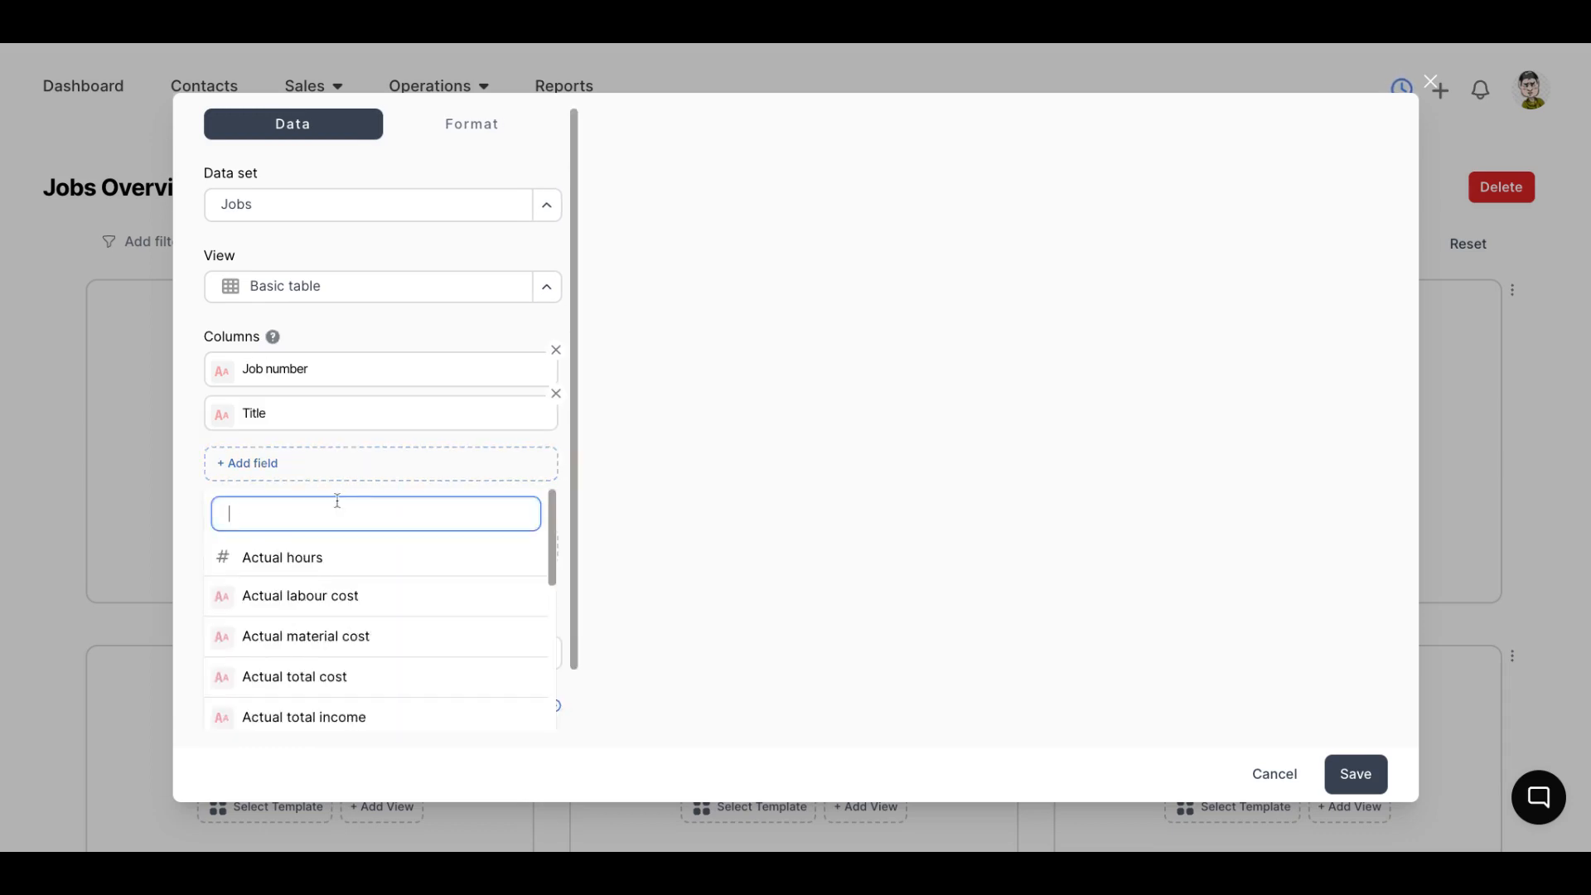
pyautogui.write('nam')
pyautogui.click(312, 556)
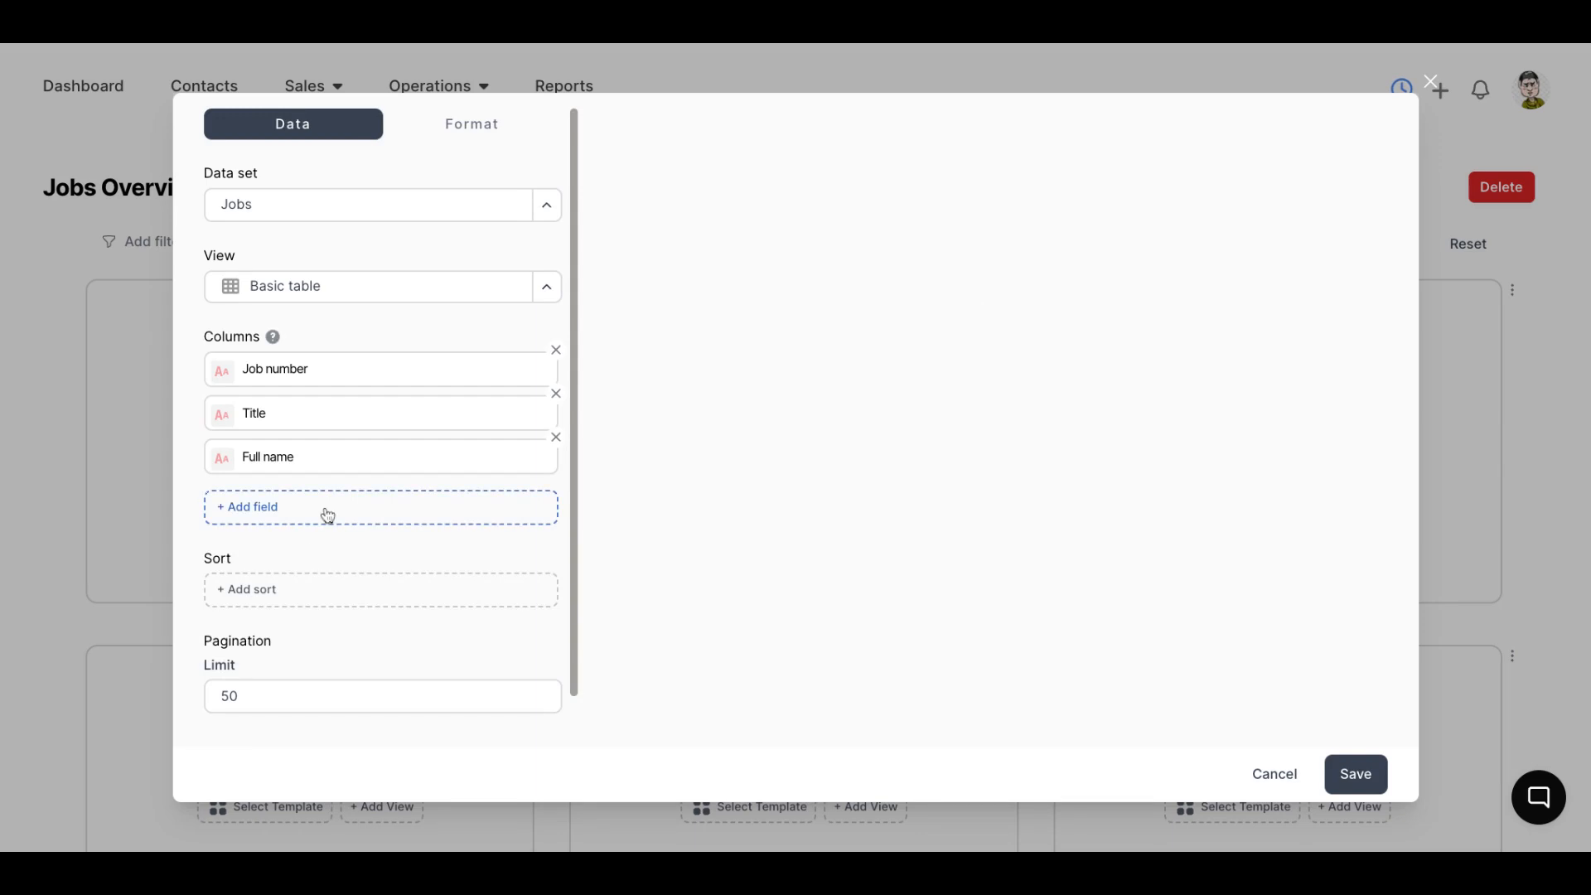
# Add the Start time field as a table column
pyautogui.click(326, 512)
pyautogui.press('BackSpace')
pyautogui.press('BackSpace')
pyautogui.press('BackSpace')
pyautogui.write('start')
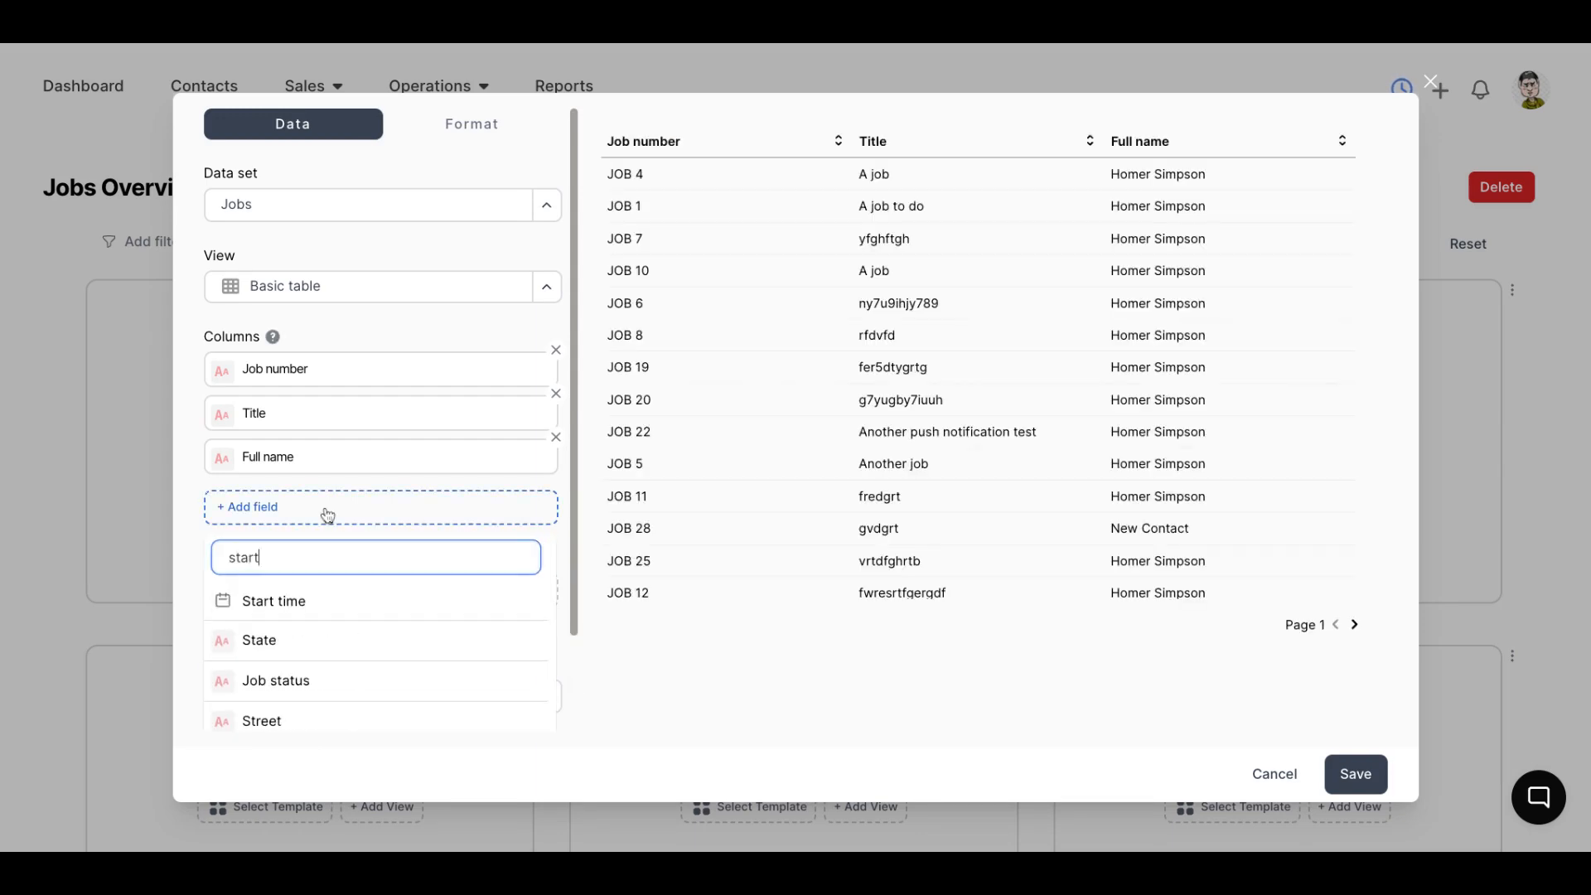
pyautogui.click(313, 603)
# Add the End time field as the last table column
pyautogui.click(339, 552)
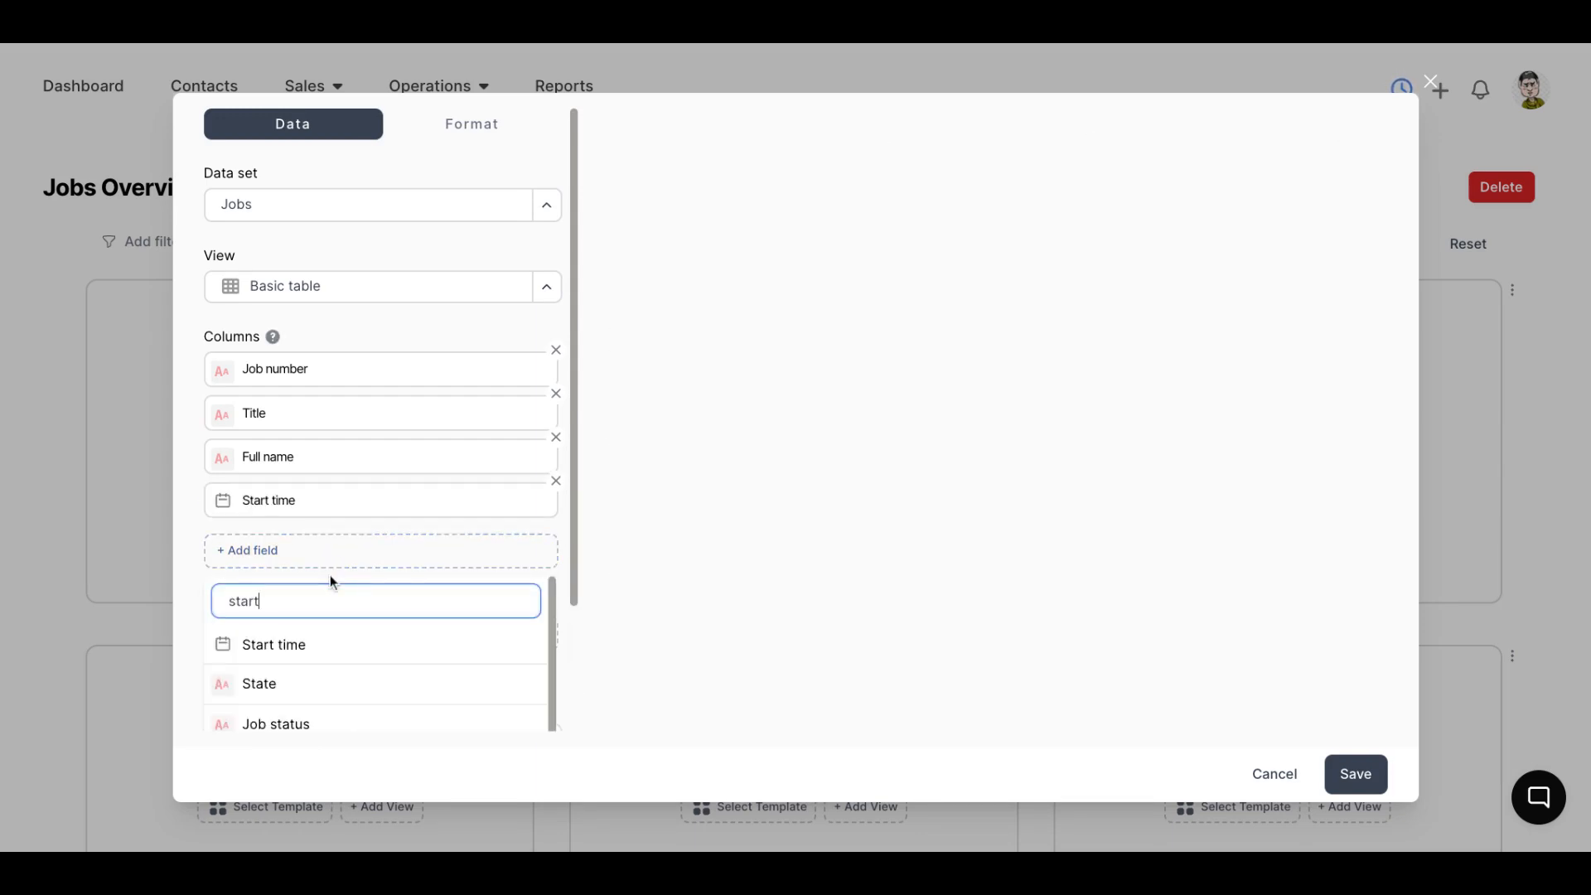
pyautogui.press('BackSpace')
pyautogui.press('BackSpace')
pyautogui.press('BackSpace')
pyautogui.press('BackSpace')
pyautogui.press('BackSpace')
pyautogui.write('end')
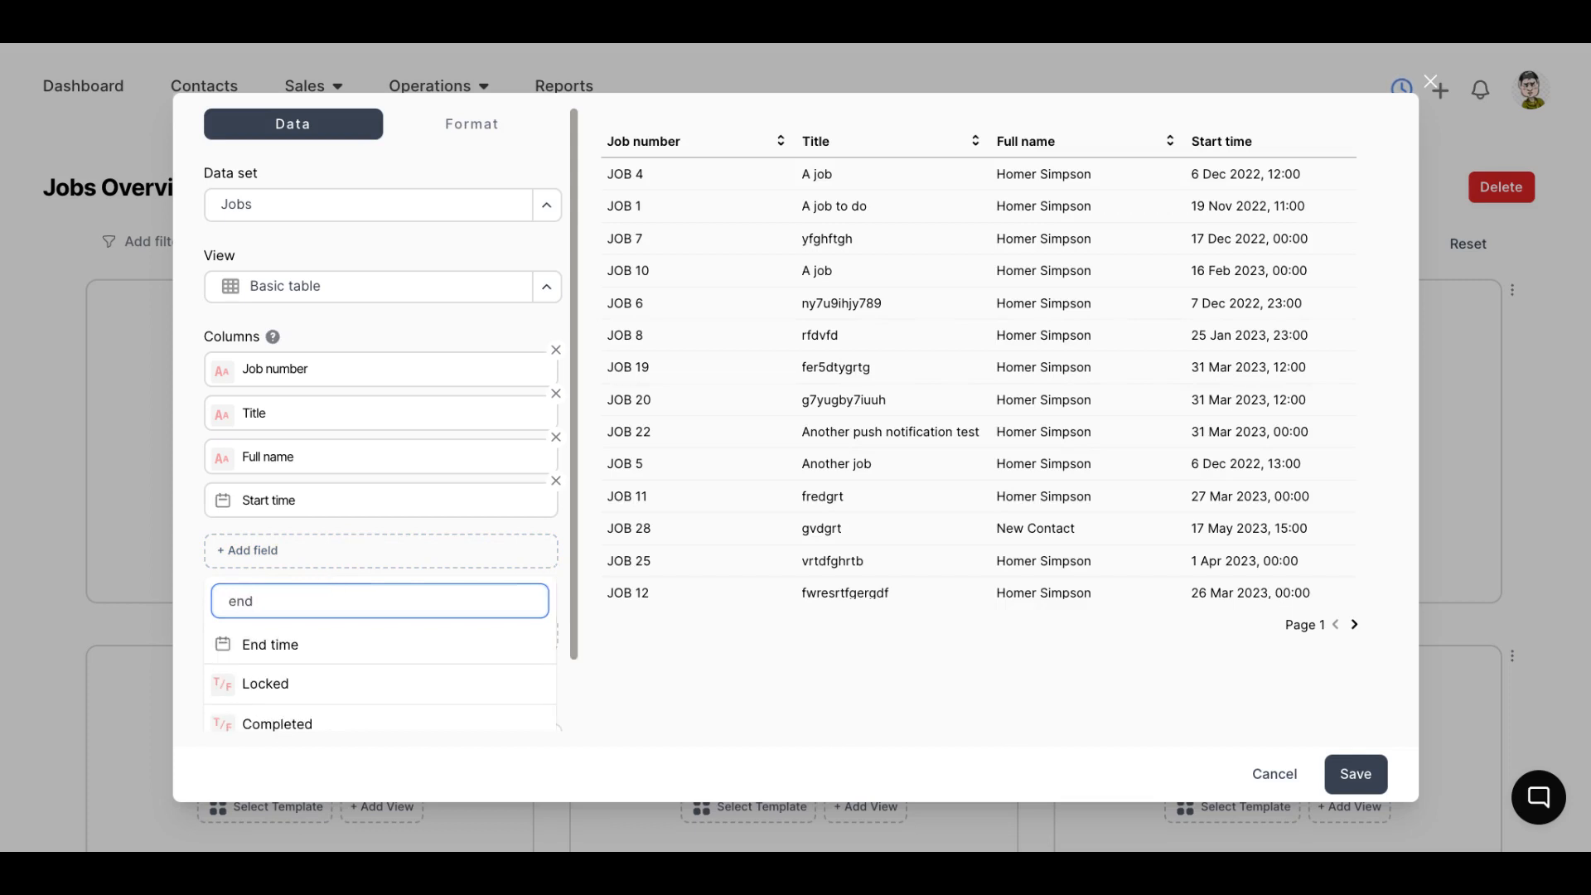
pyautogui.click(323, 643)
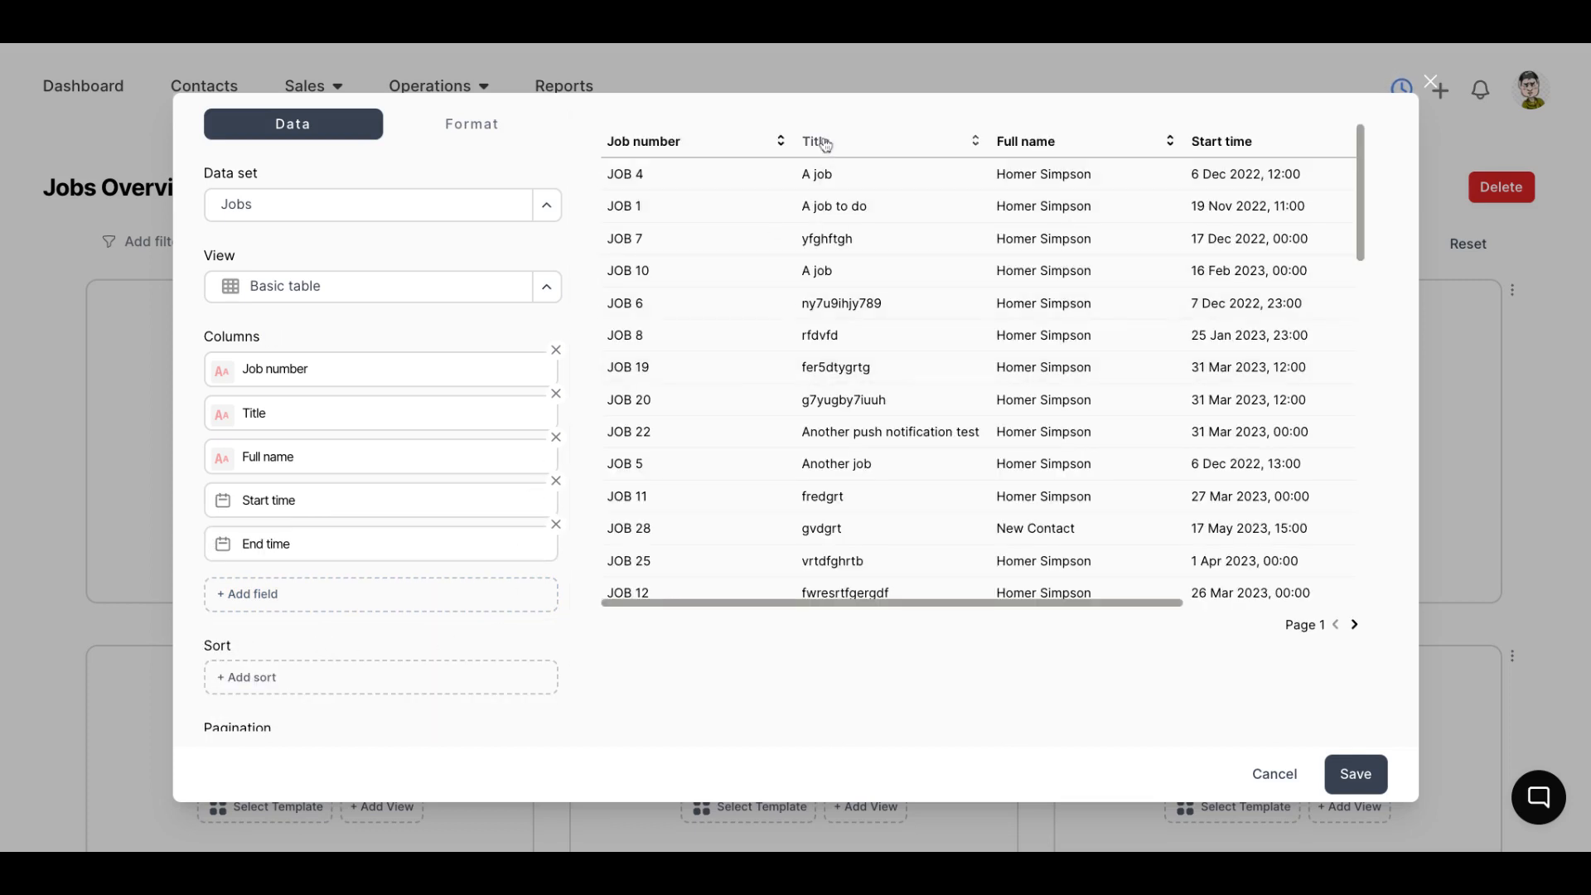
# Rename the Title column's heading to Reference and move the Full name column ahead of Job number
pyautogui.click(833, 145)
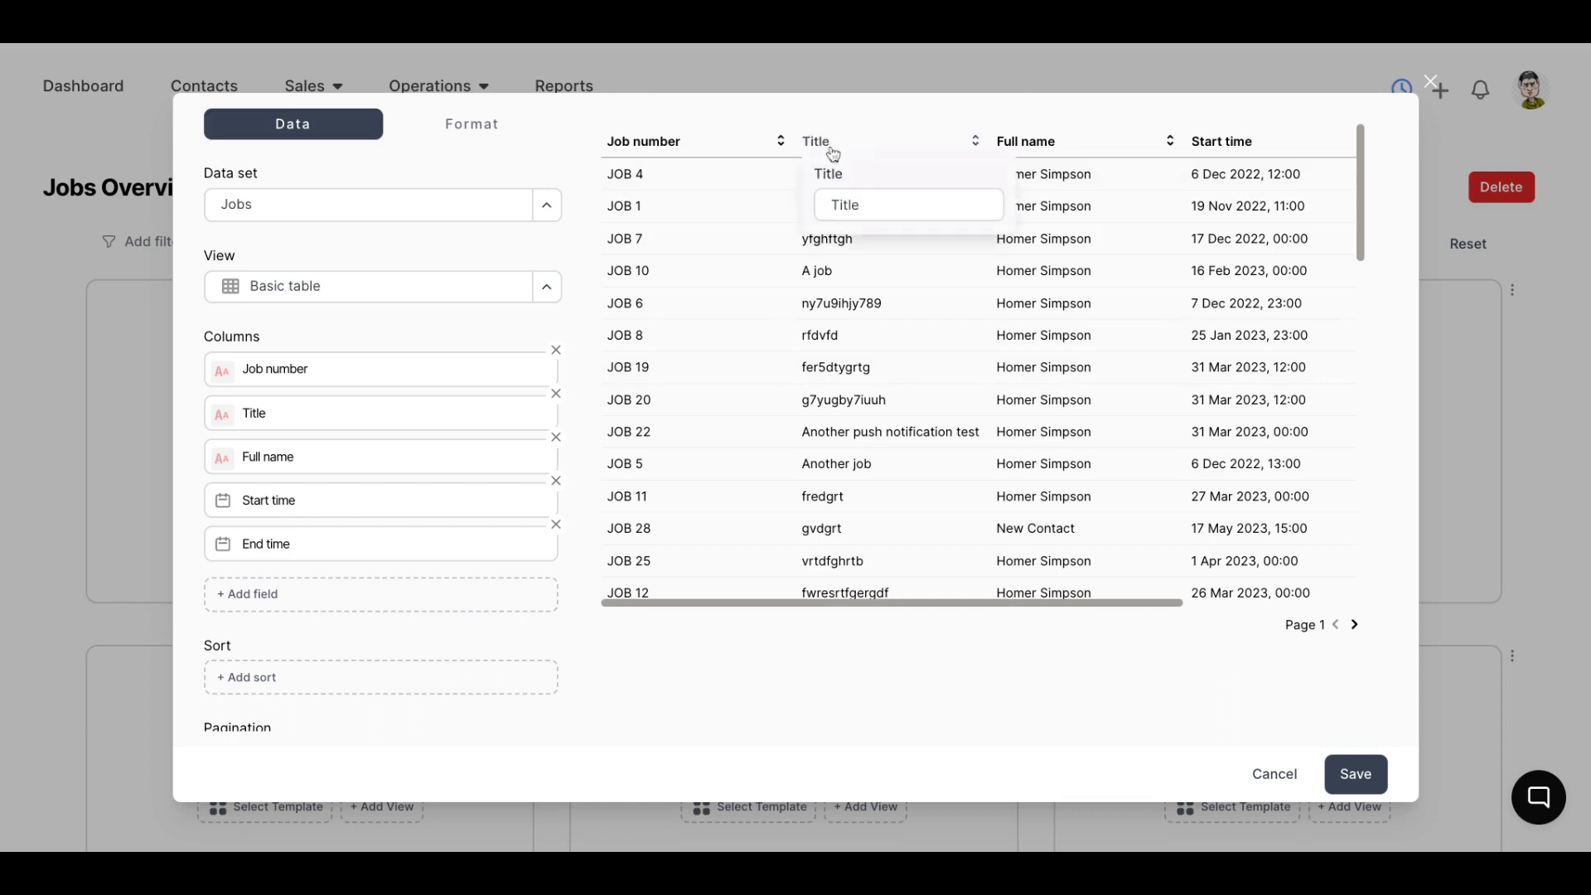
pyautogui.doubleClick(870, 206)
pyautogui.write('Reference')
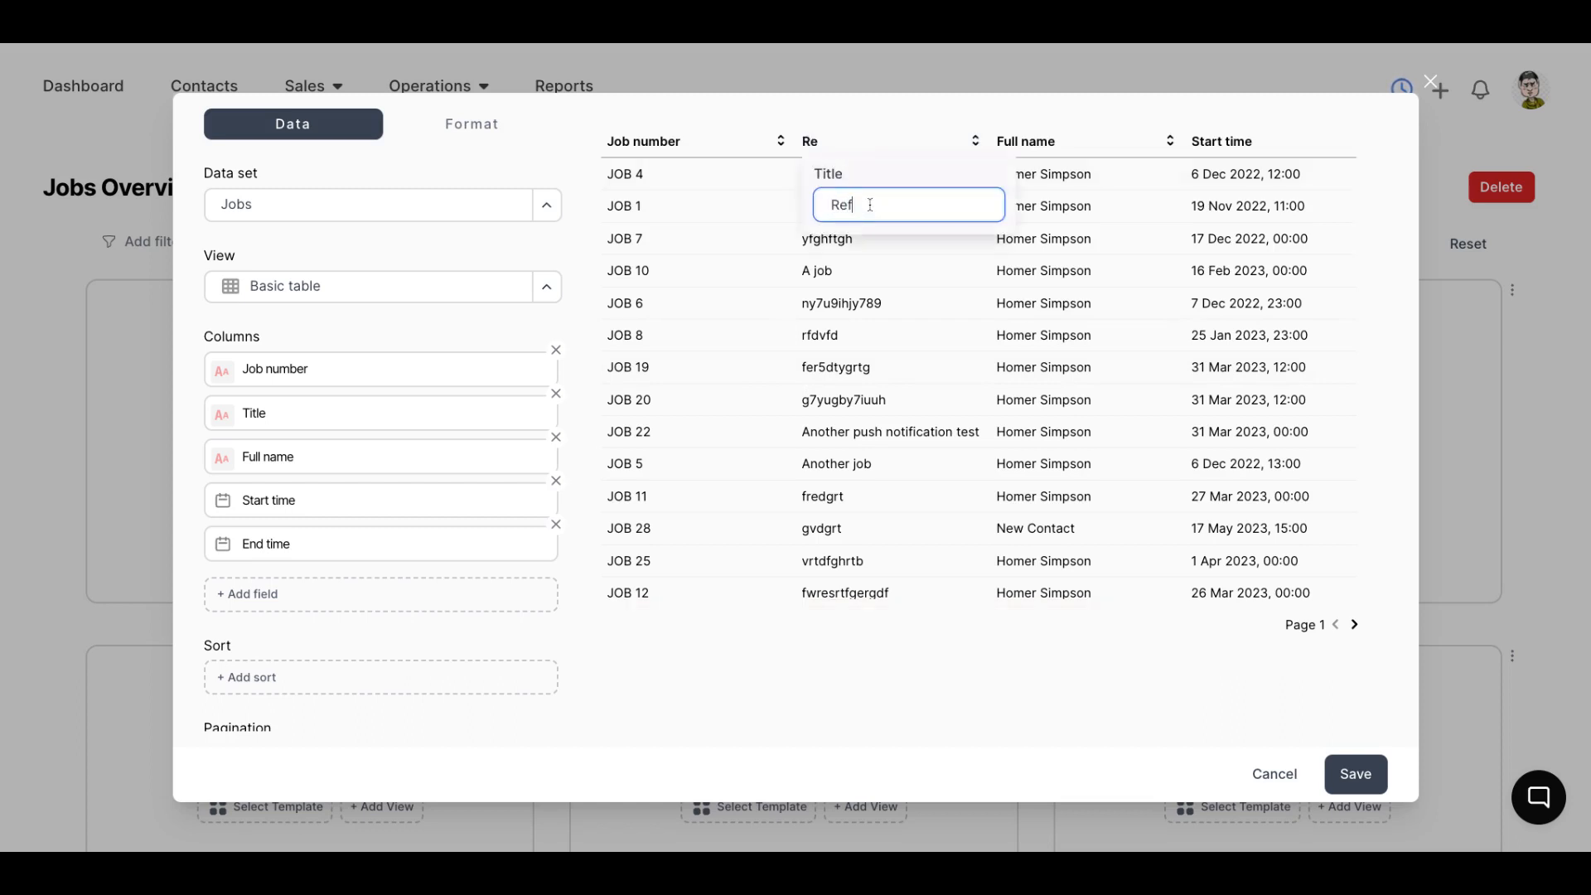
pyautogui.click(563, 315)
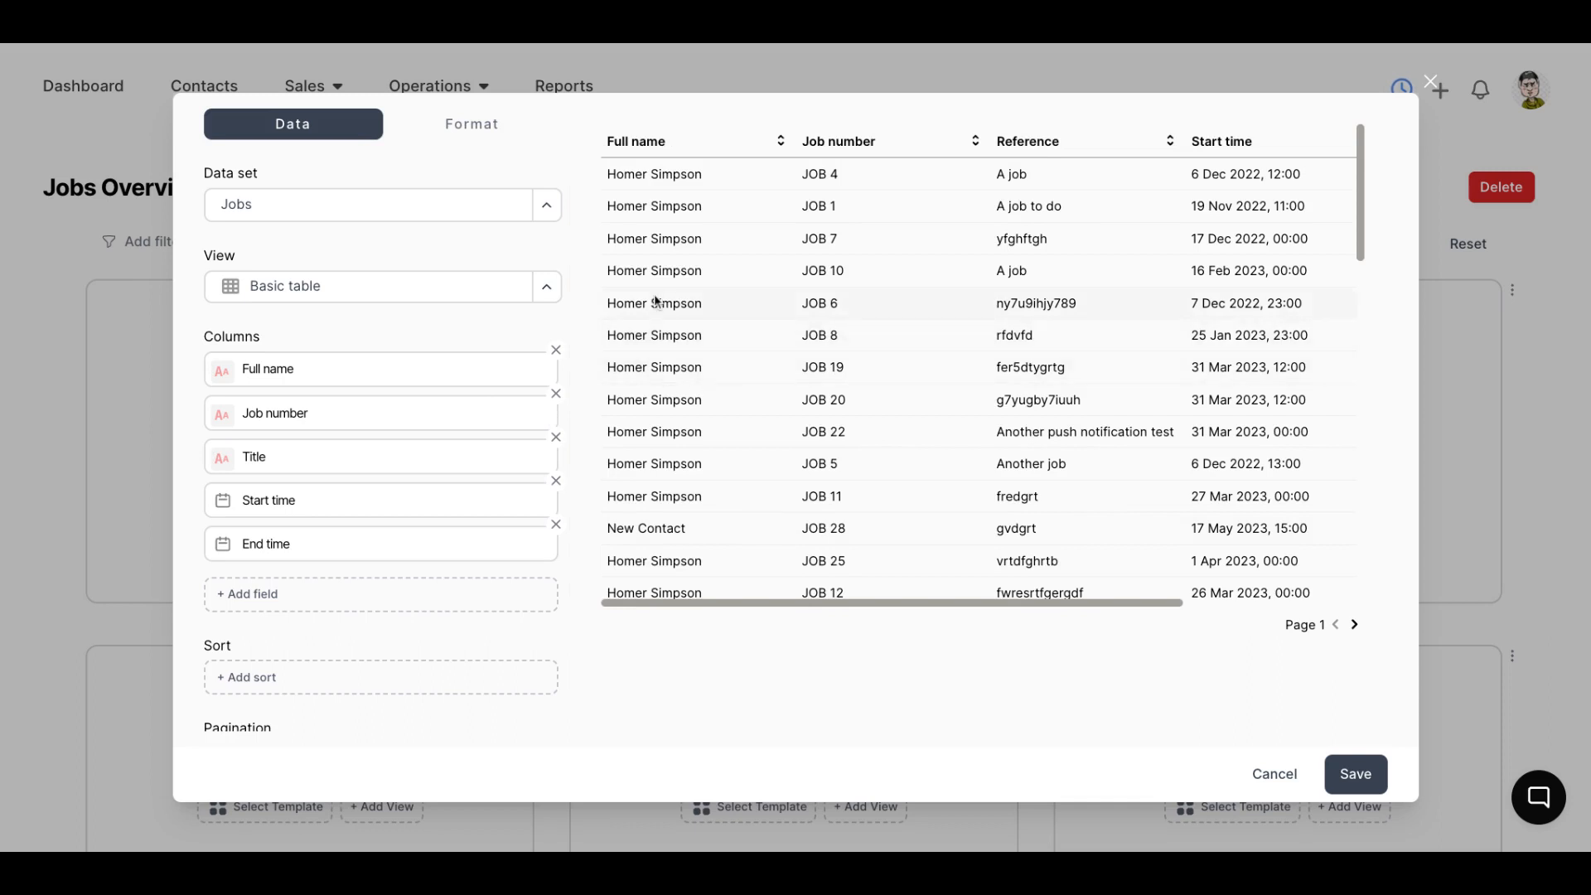
# Examine the Start time column's heading setting and the table's sort, pagination and advanced options
pyautogui.click(1254, 149)
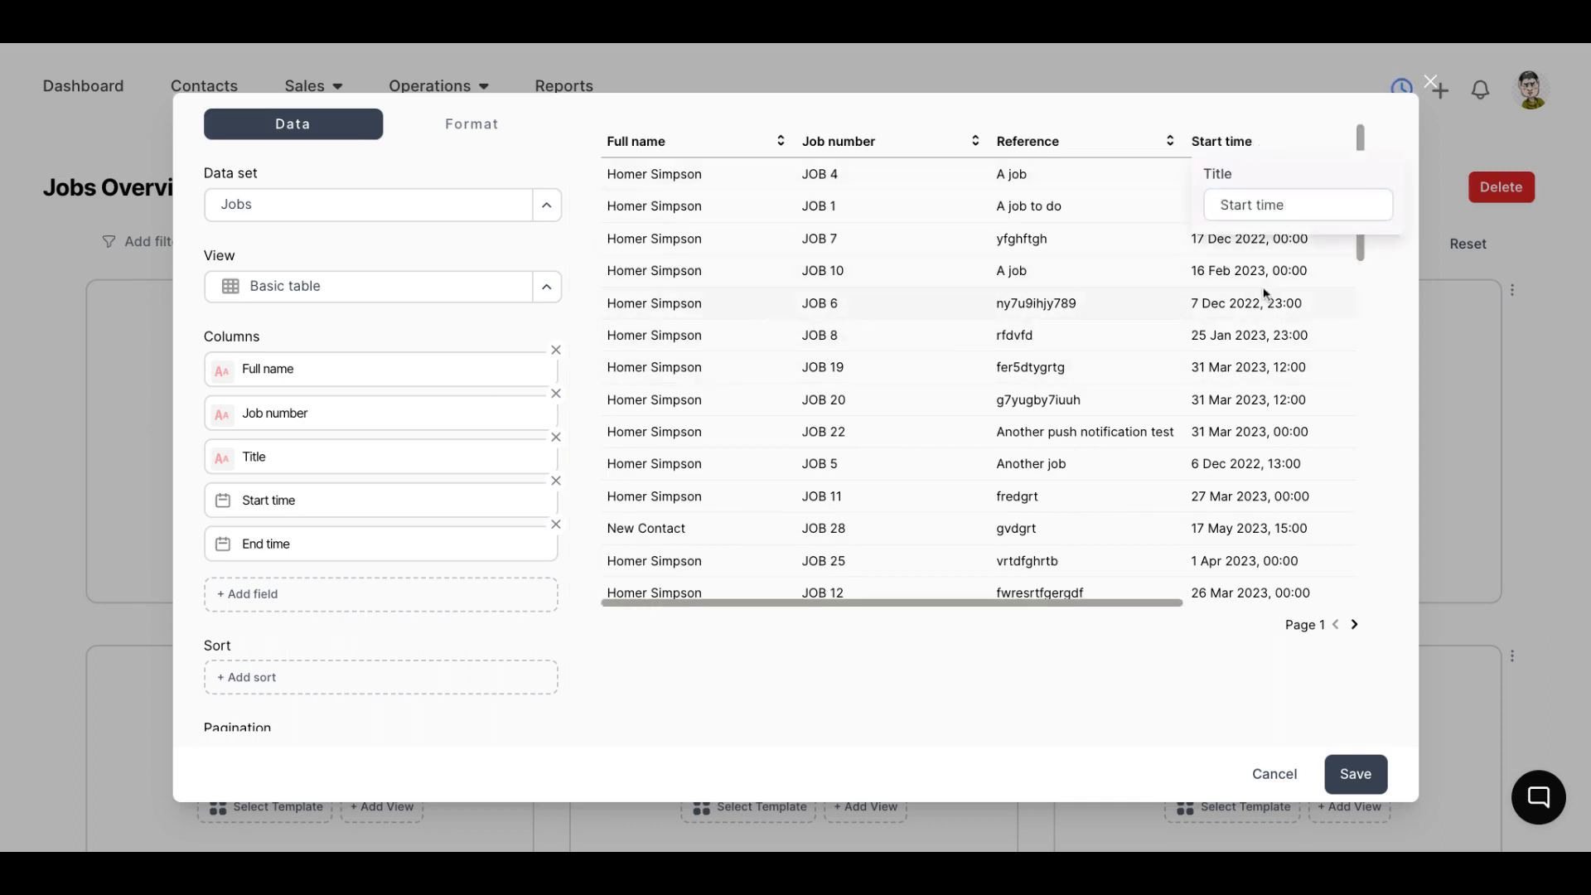
pyautogui.click(1233, 207)
pyautogui.scroll(-3, 326, 610)
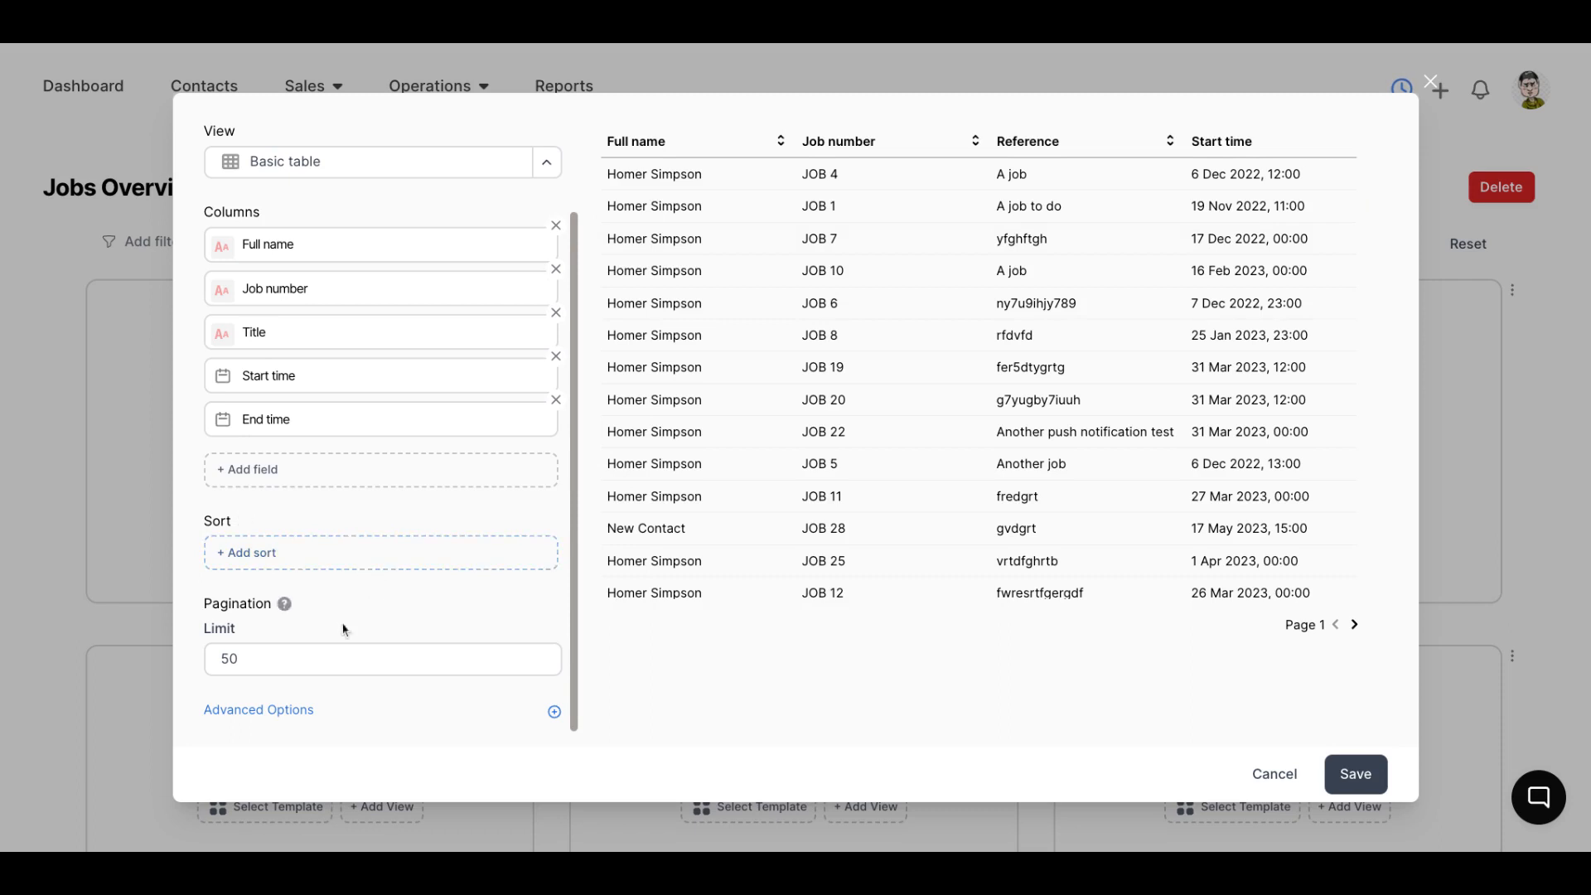
pyautogui.click(301, 711)
pyautogui.scroll(-3, 424, 515)
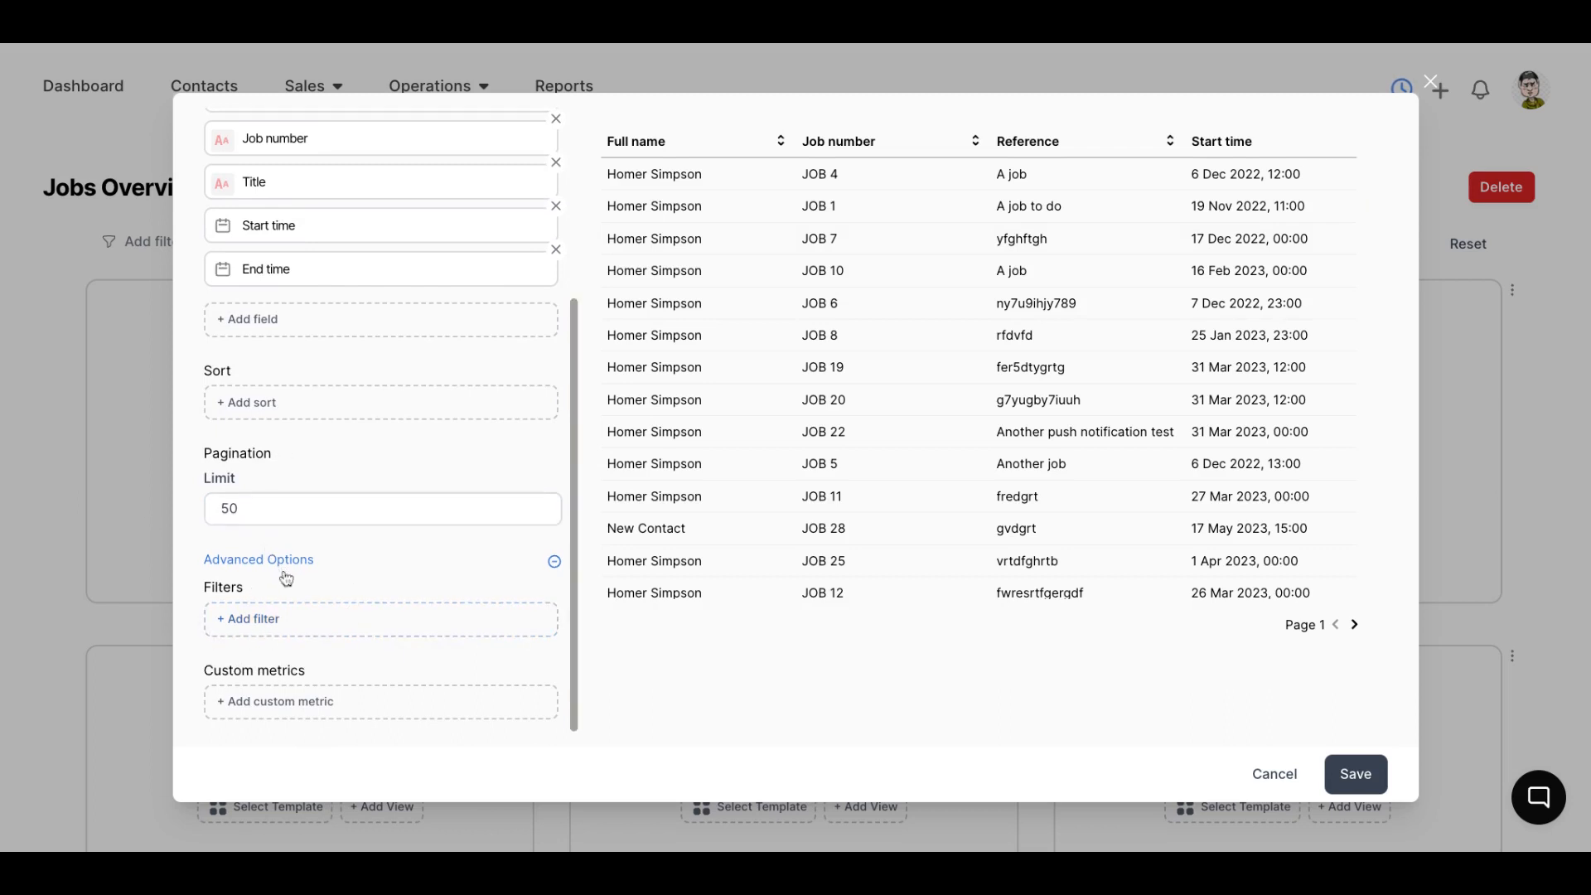
pyautogui.scroll(5, 325, 397)
# Set the table's time format to DD/MM/YYYY, check the date columns and save the view
pyautogui.click(472, 123)
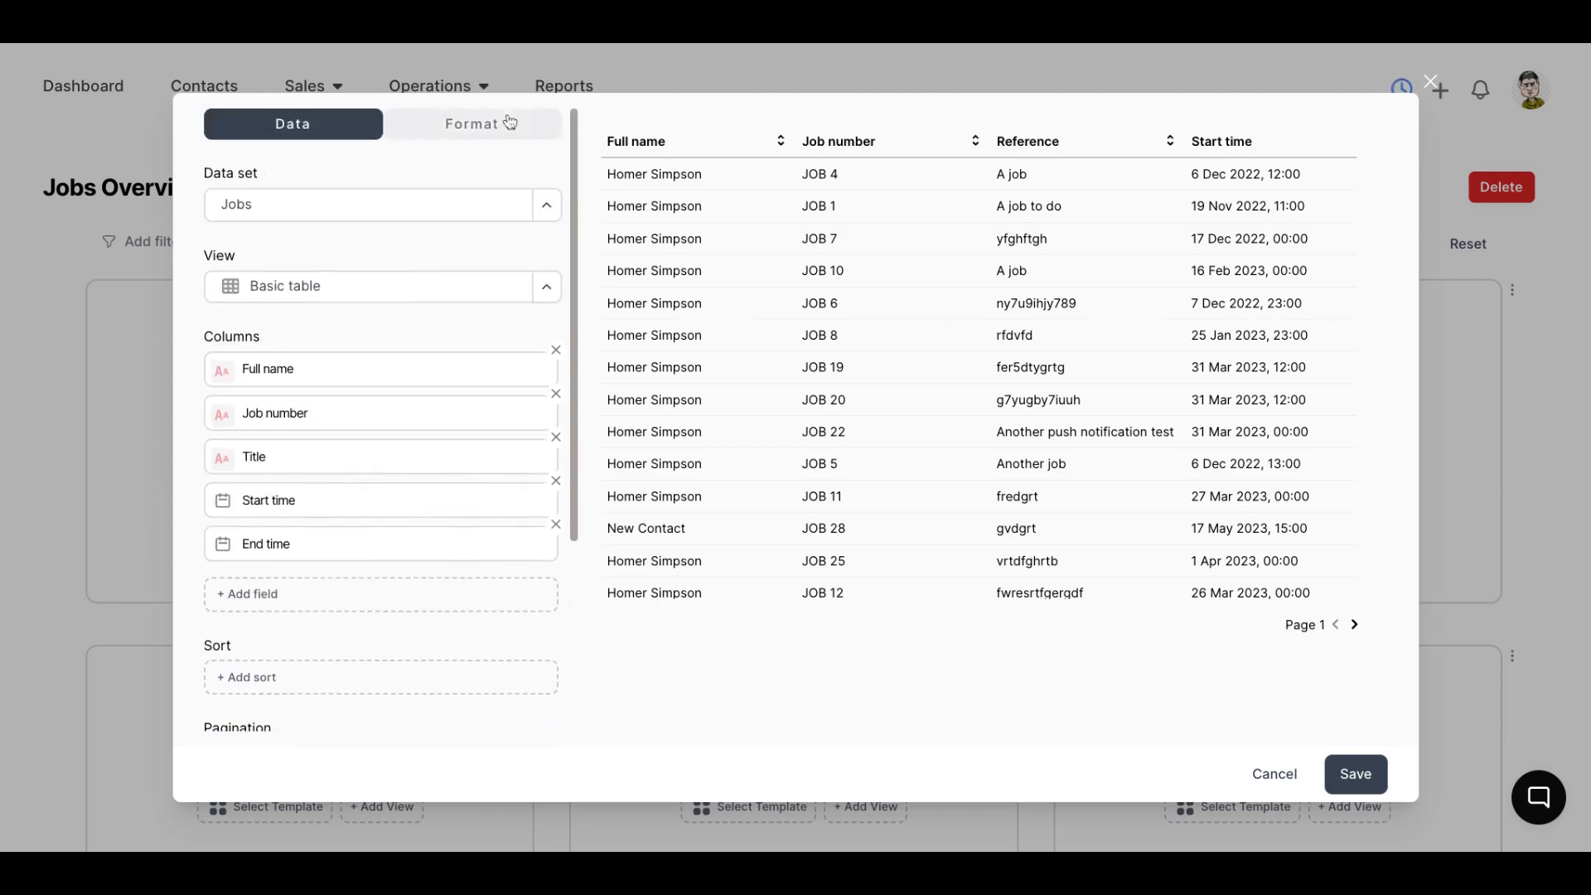
pyautogui.click(401, 414)
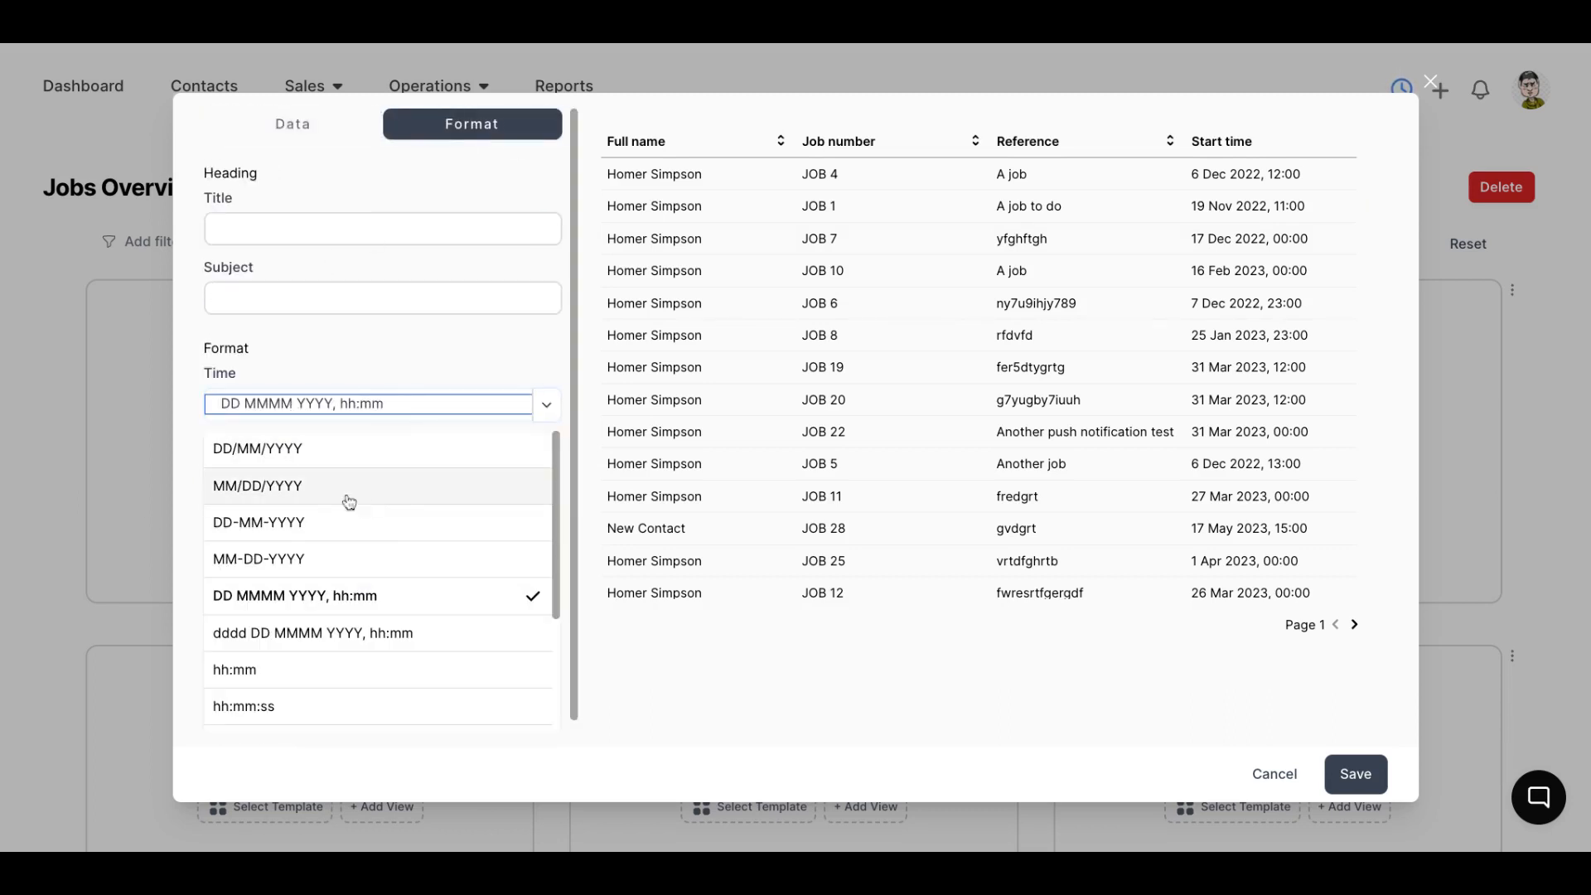
pyautogui.click(313, 451)
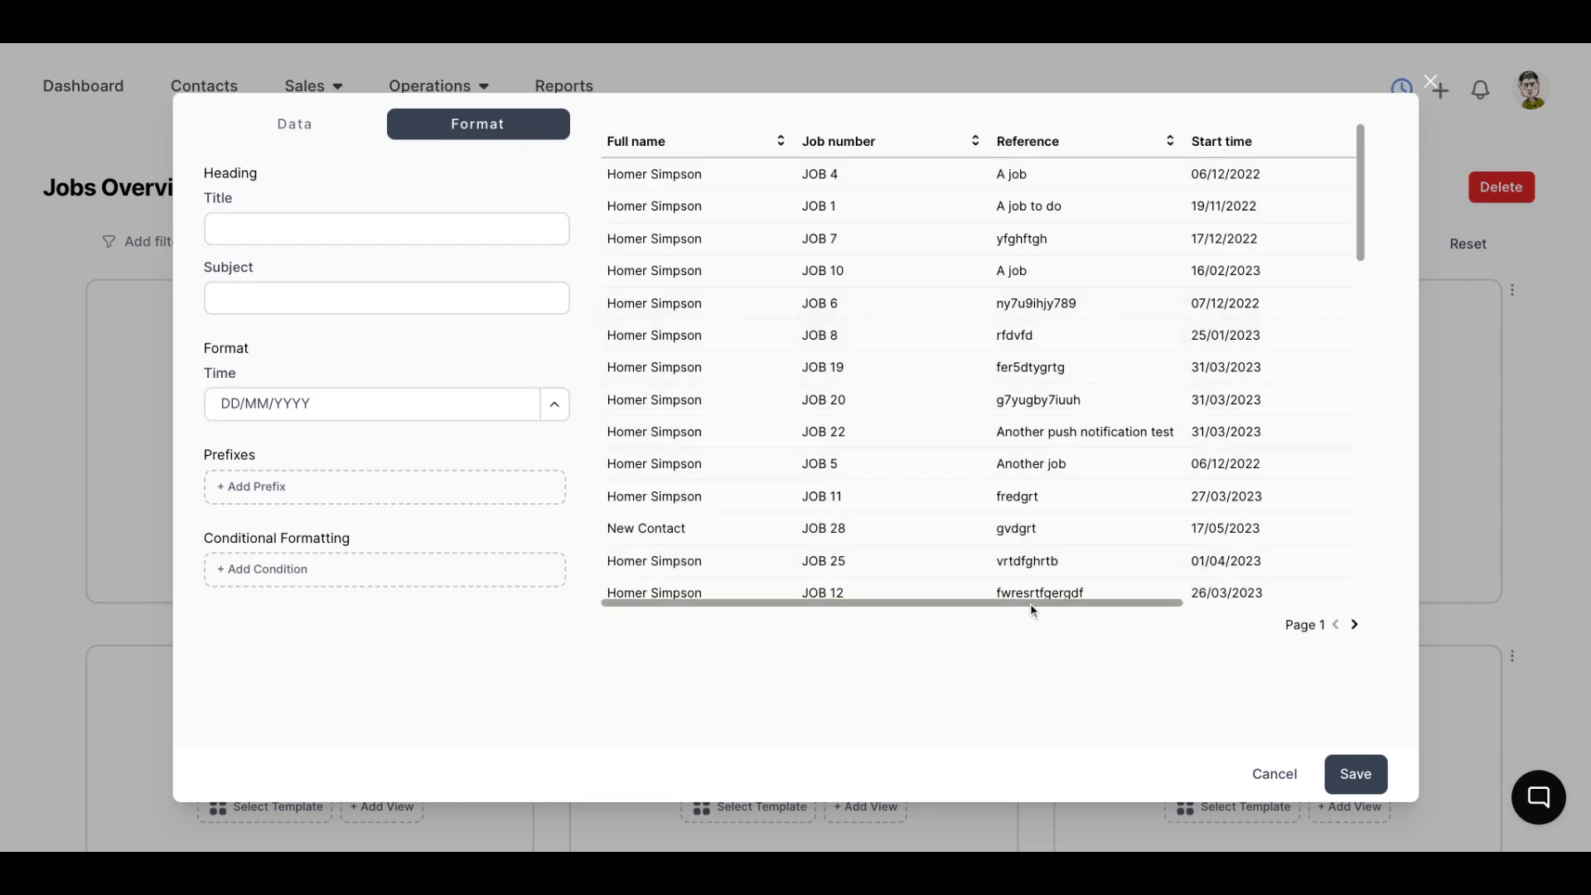
pyautogui.hscroll(3, 1030, 607)
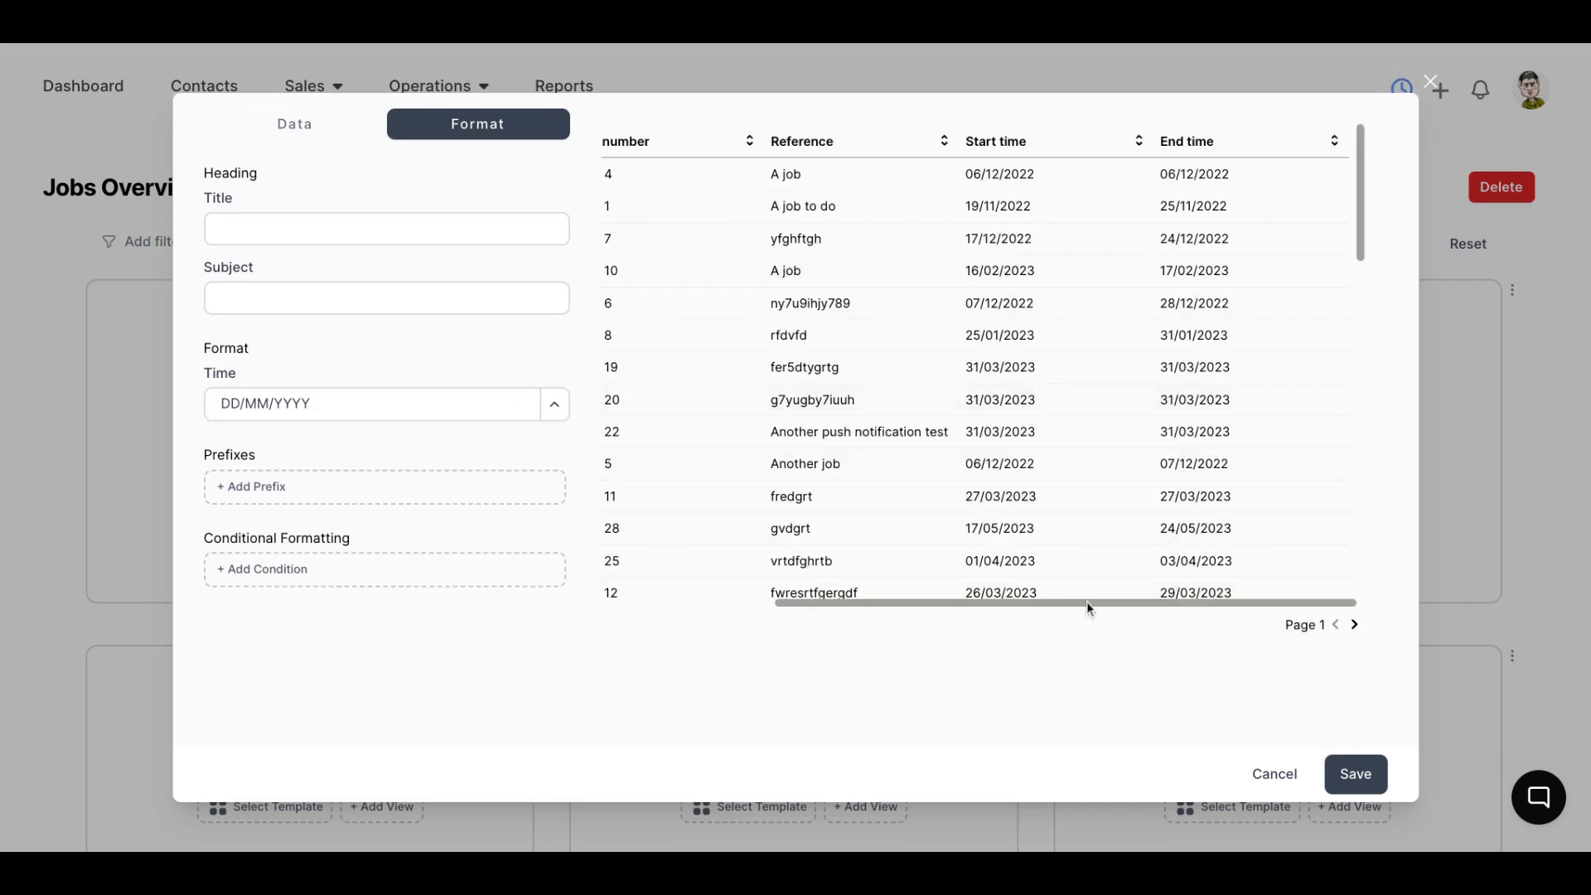
pyautogui.hscroll(-3, 1087, 602)
pyautogui.click(1341, 778)
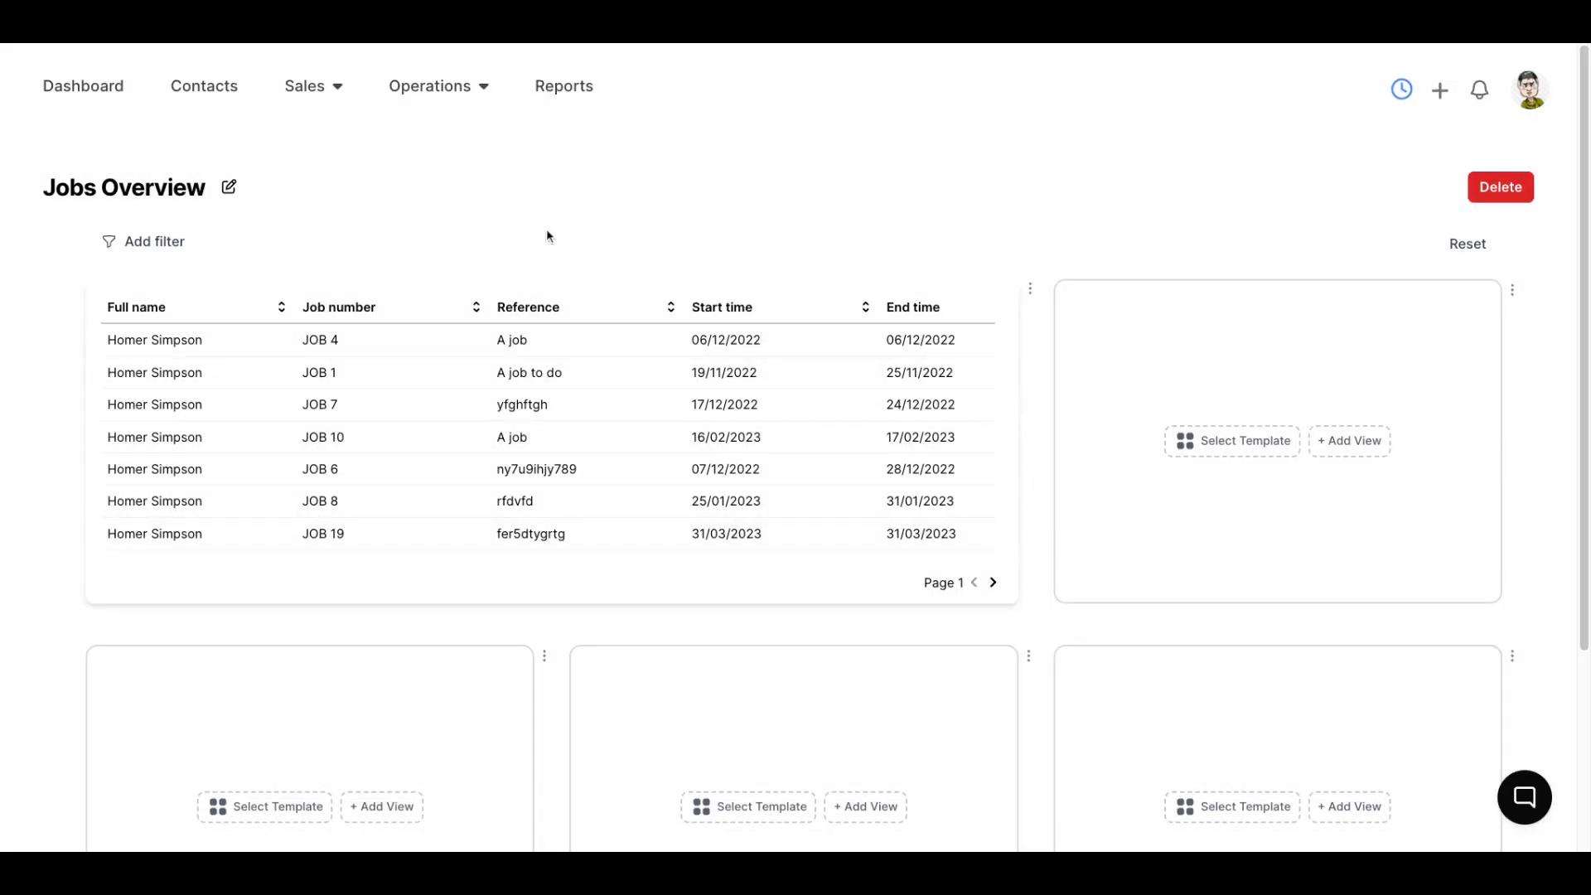
# Examine the jobs table's option list and the dashboard filters dialog without changing anything
pyautogui.click(1030, 289)
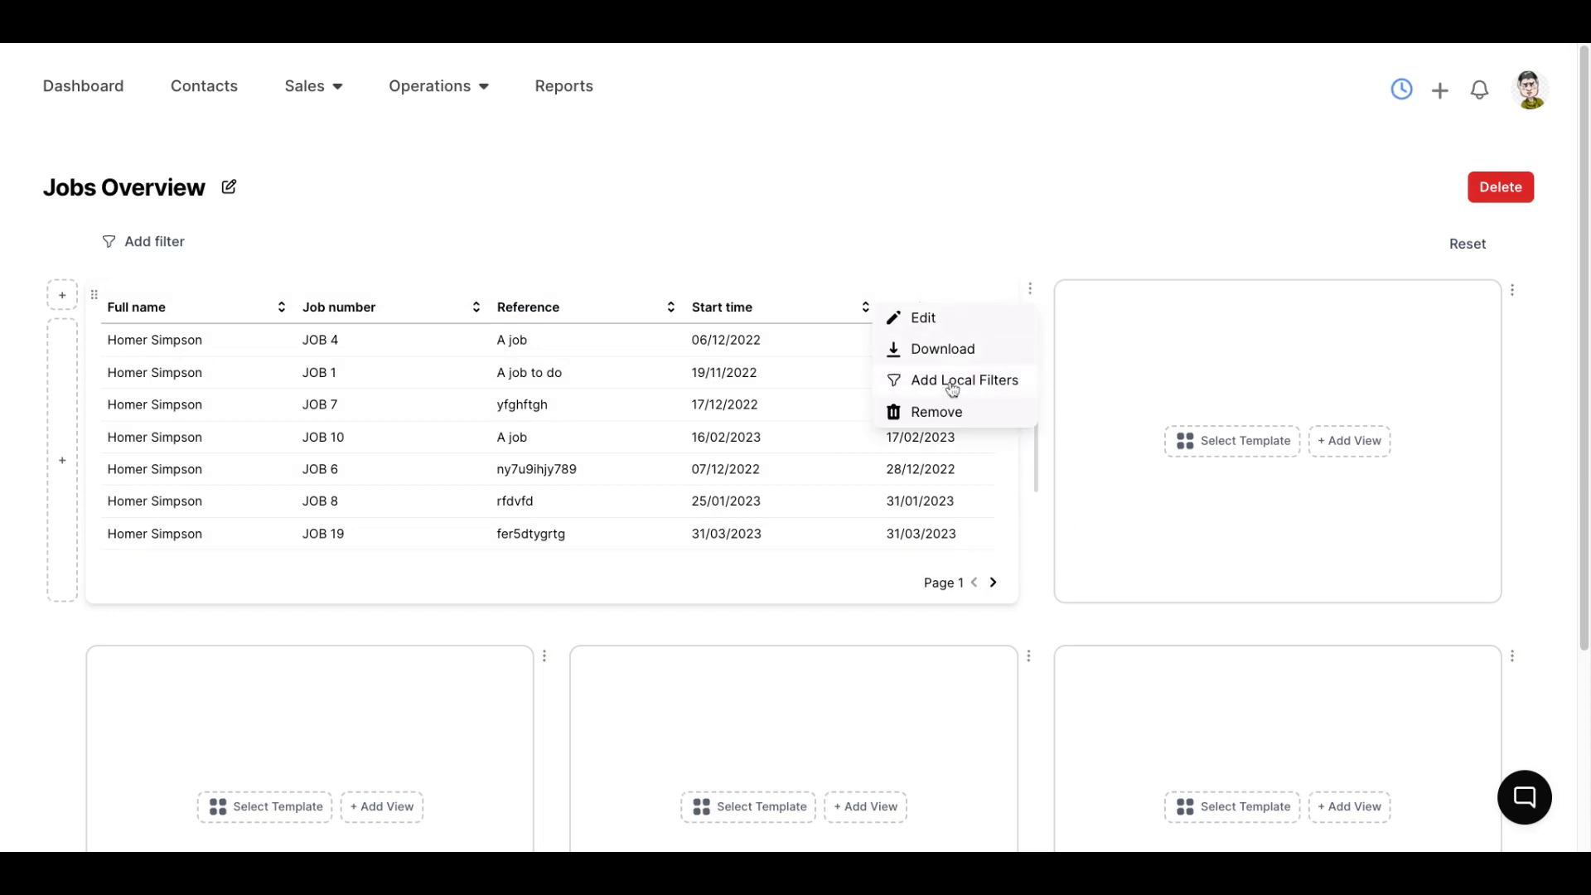
pyautogui.click(881, 256)
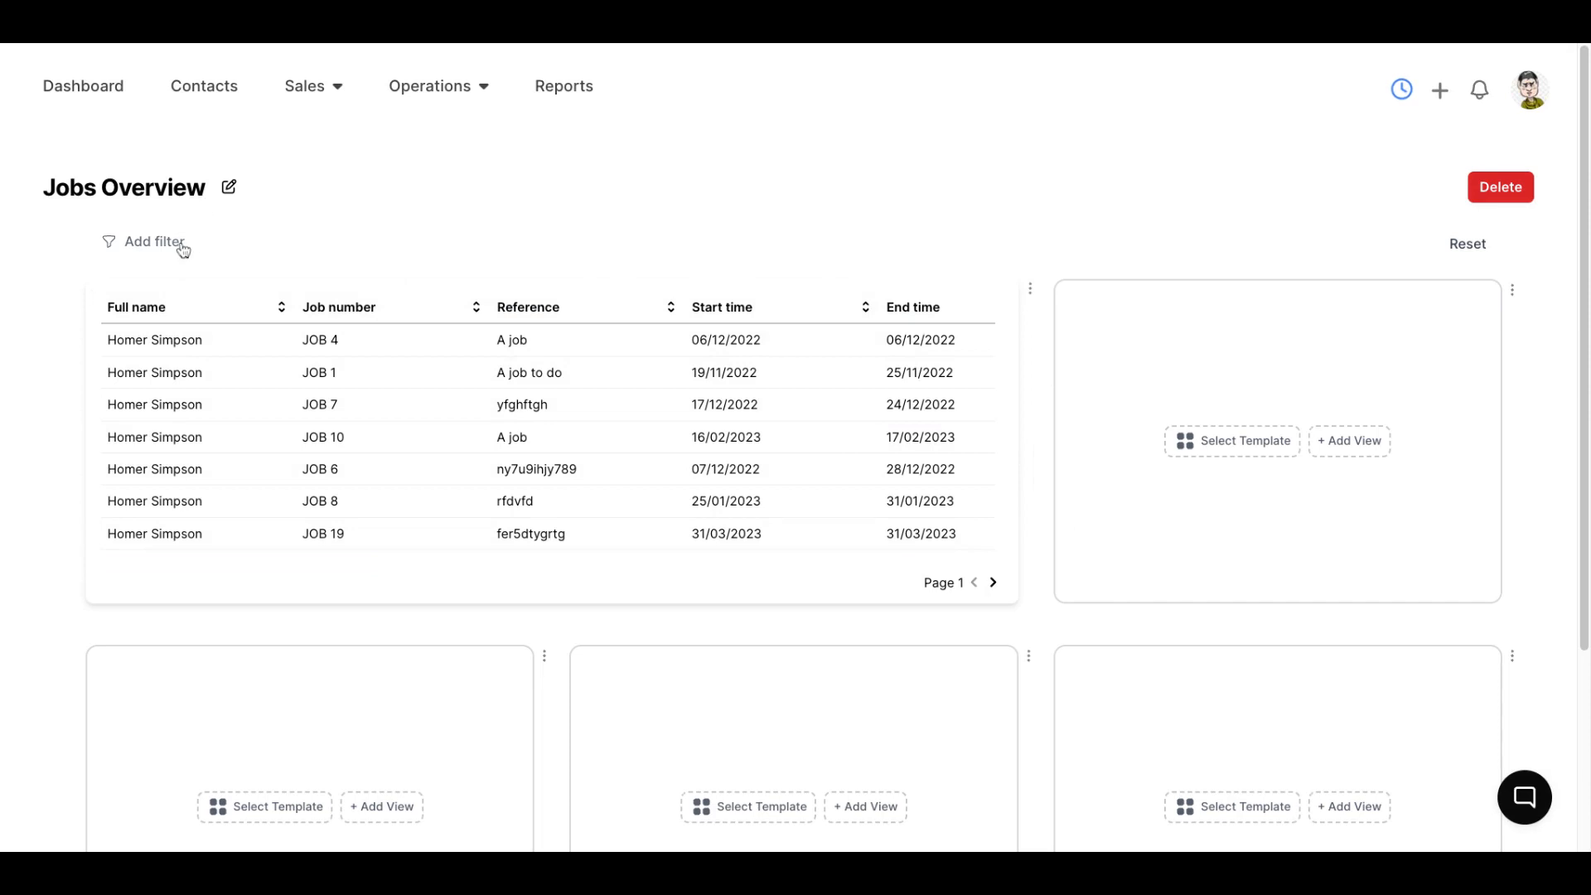
pyautogui.click(149, 244)
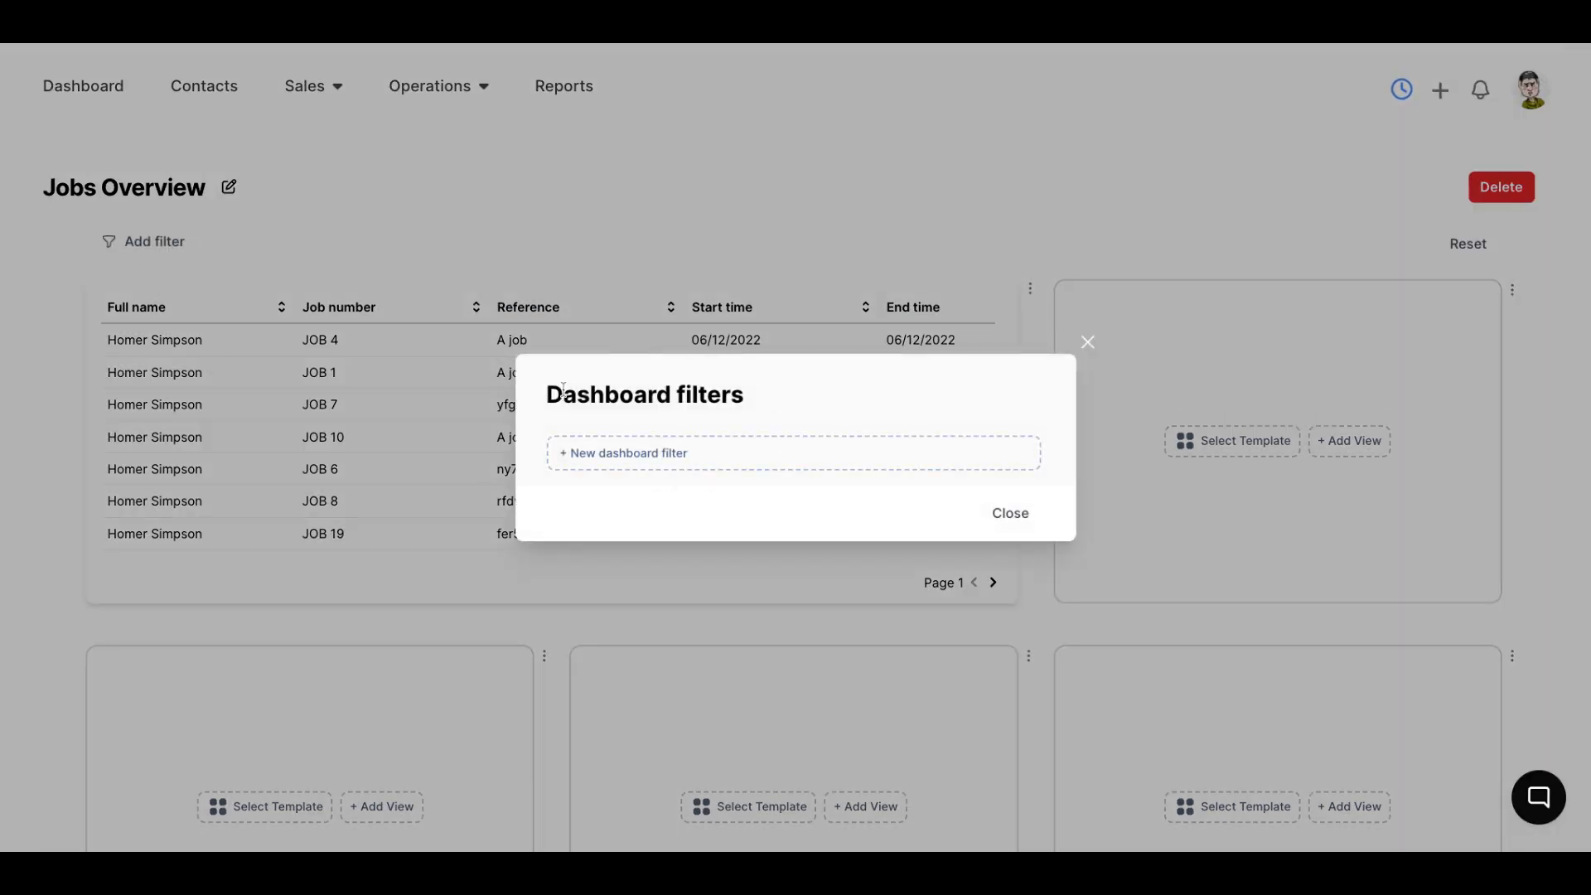
pyautogui.moveTo(563, 389); pyautogui.dragTo(721, 393)
pyautogui.click(886, 375)
pyautogui.click(1098, 340)
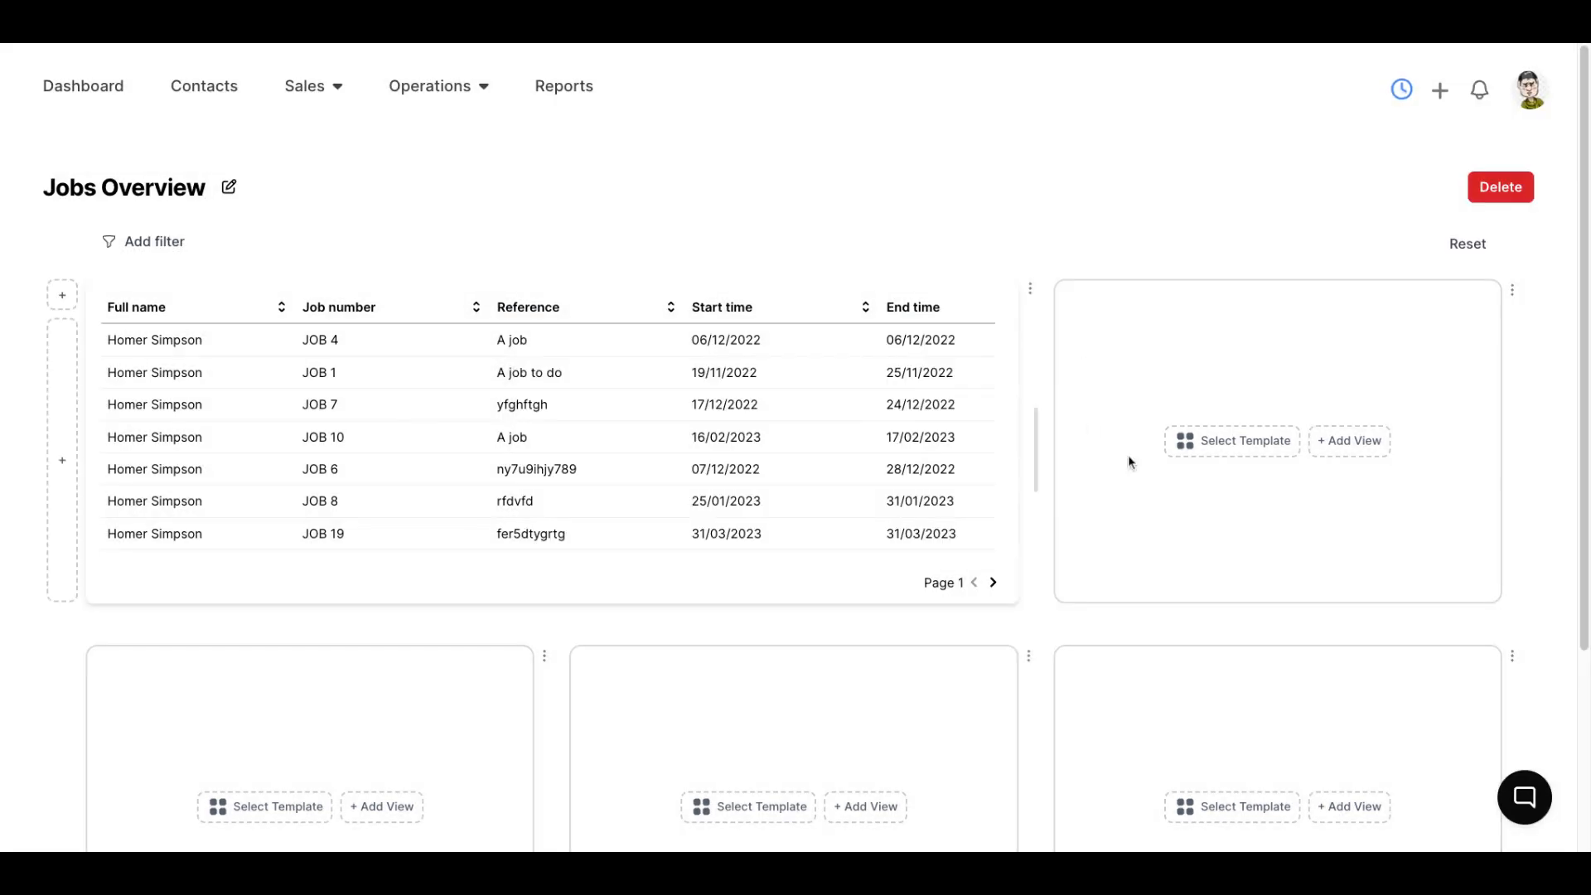
# Add a view to the empty panel beside the jobs table and make it a pie chart of the Quotes data set
pyautogui.click(1356, 444)
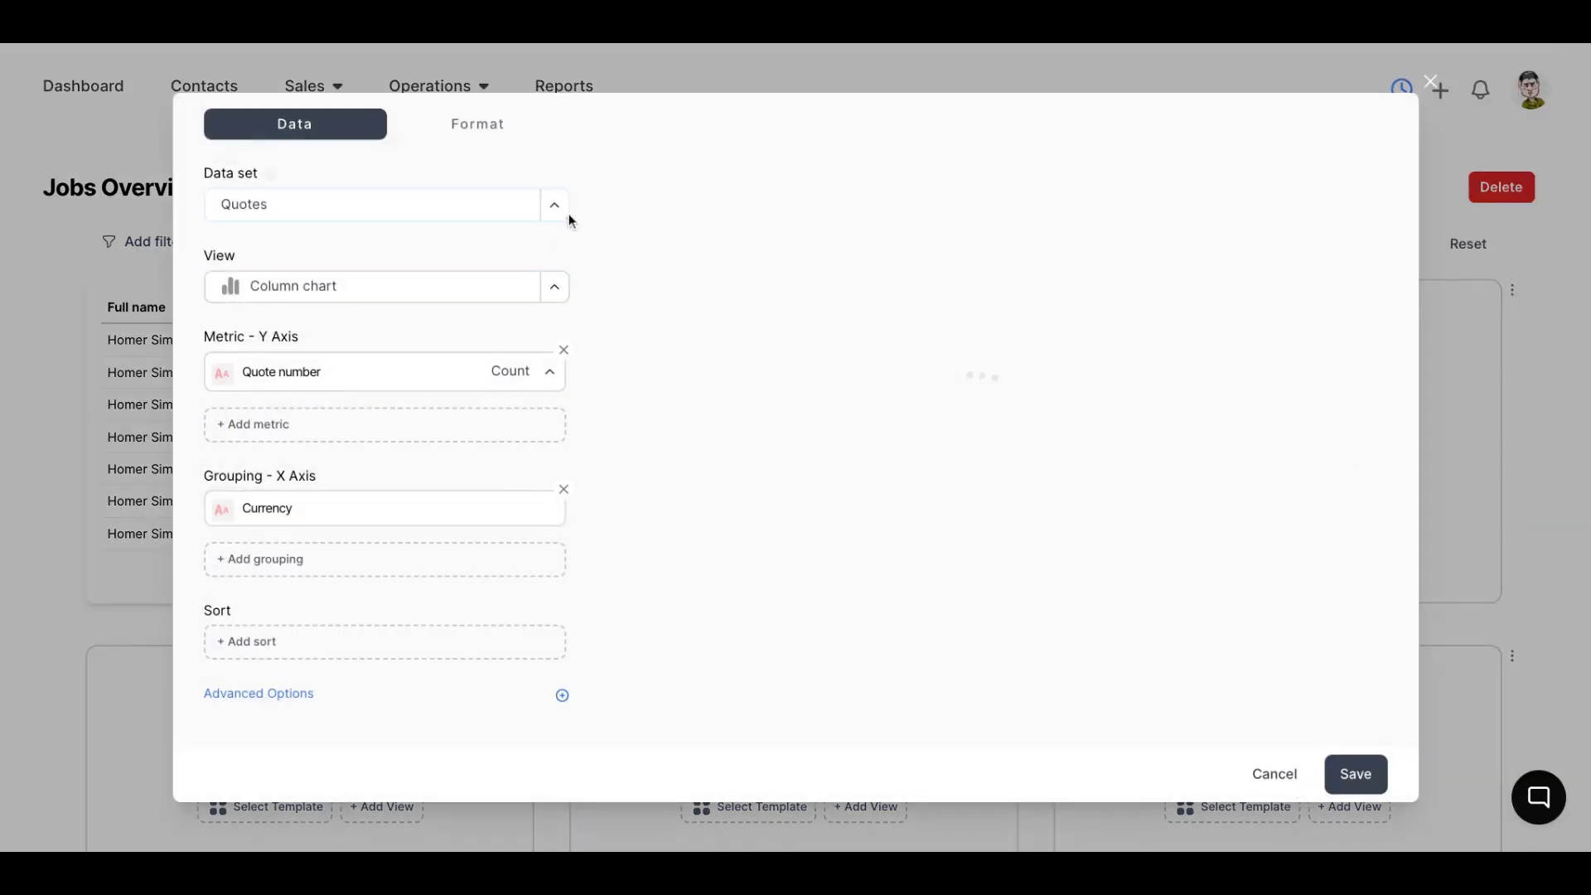
pyautogui.click(555, 286)
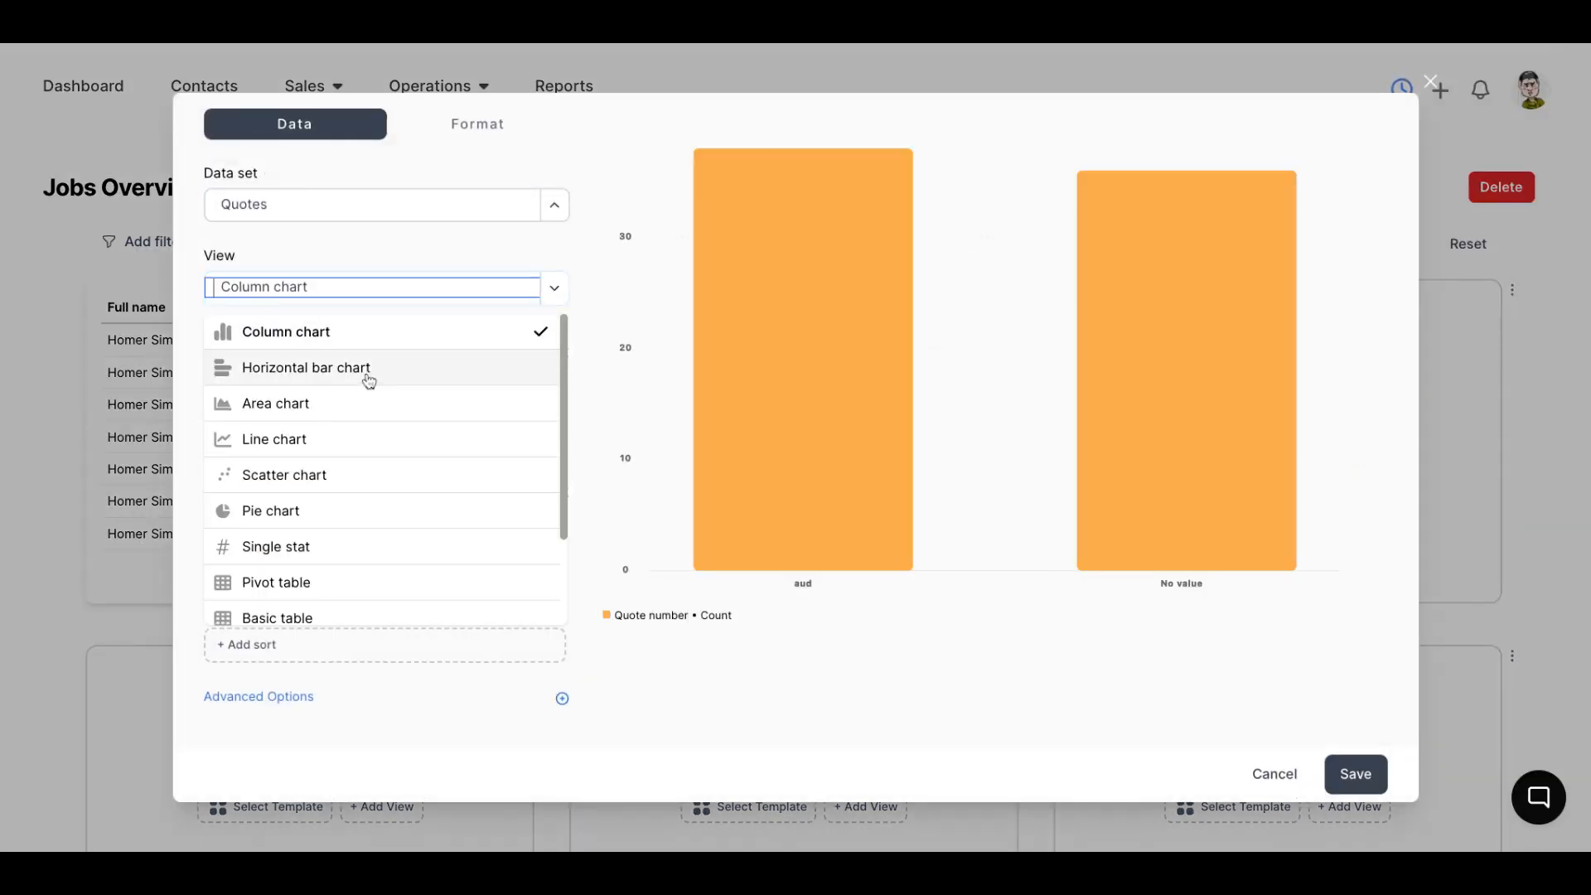
pyautogui.click(320, 511)
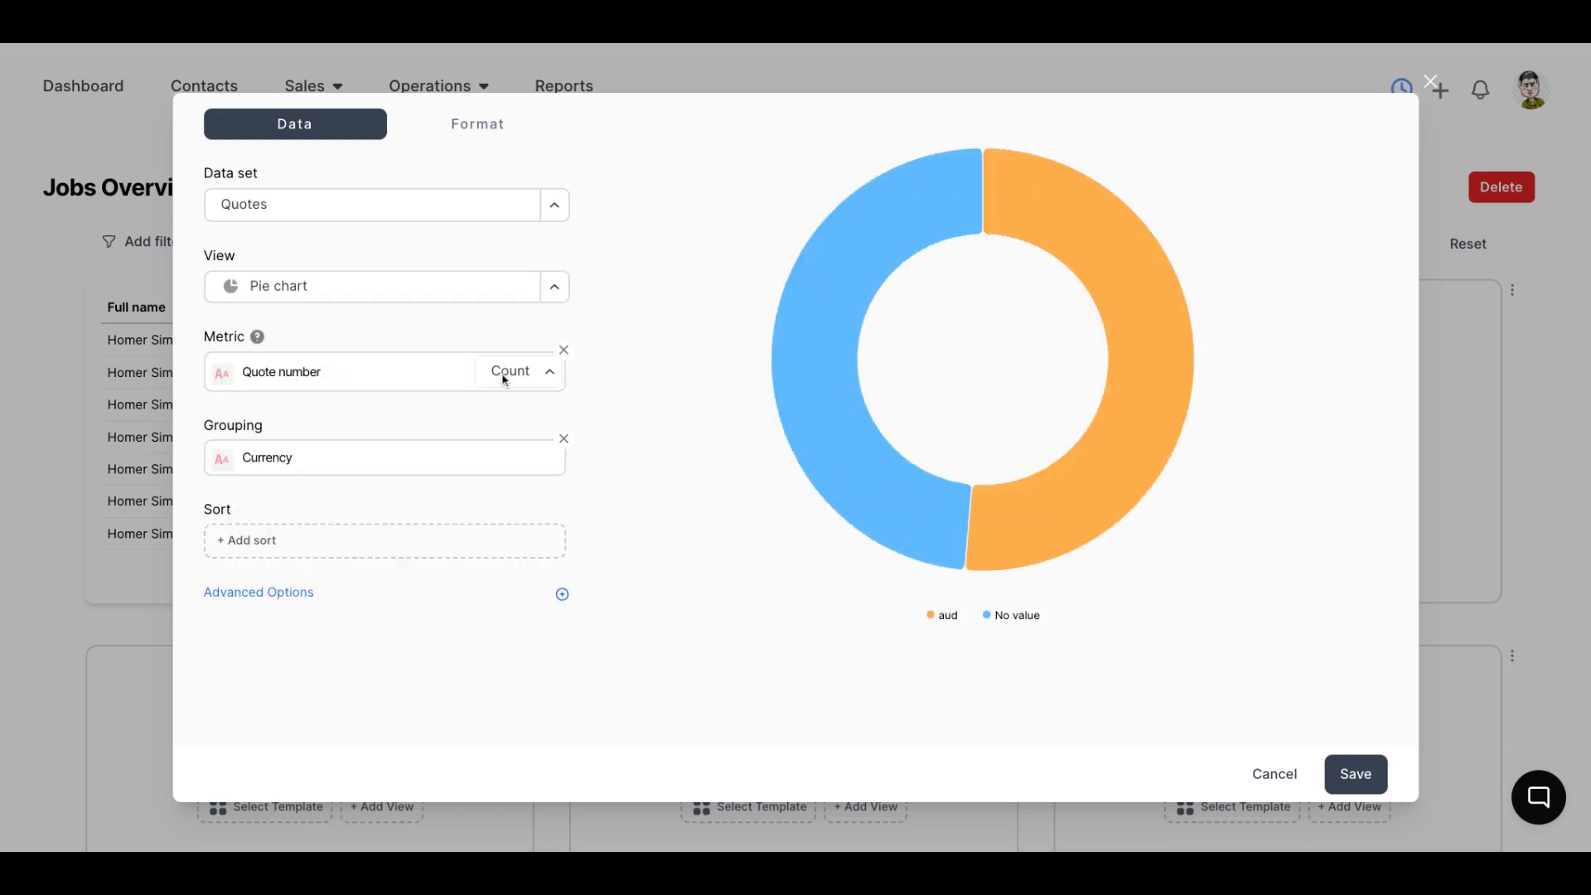
# Replace the pie chart's Currency grouping with Status
pyautogui.click(563, 438)
pyautogui.click(441, 453)
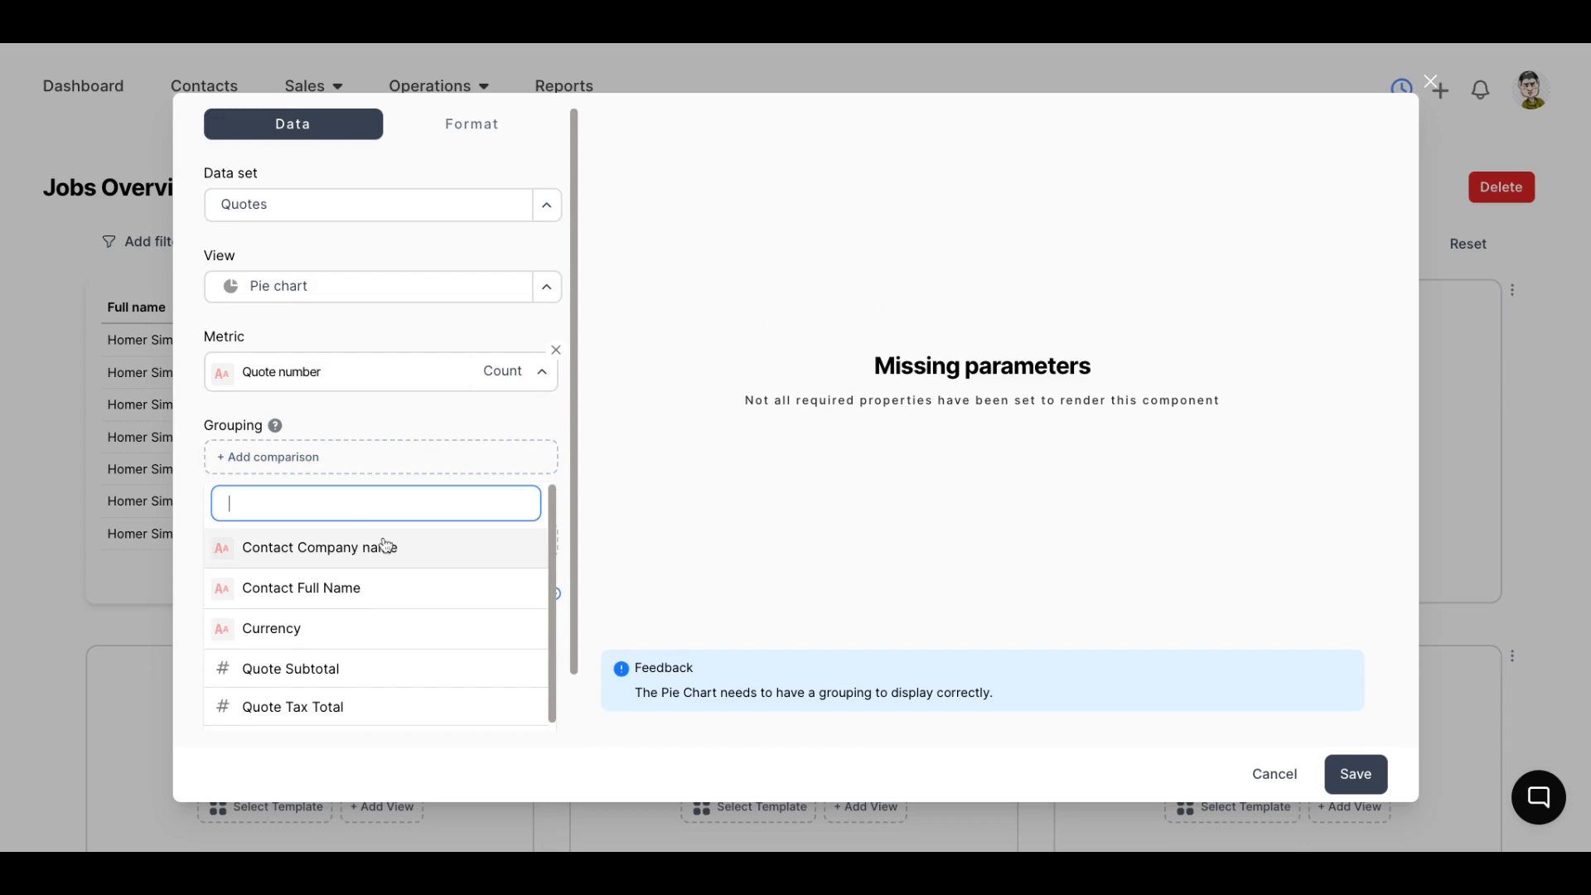
pyautogui.write('wst=')
pyautogui.press('BackSpace')
pyautogui.press('BackSpace')
pyautogui.press('BackSpace')
pyautogui.press('BackSpace')
pyautogui.write('stat')
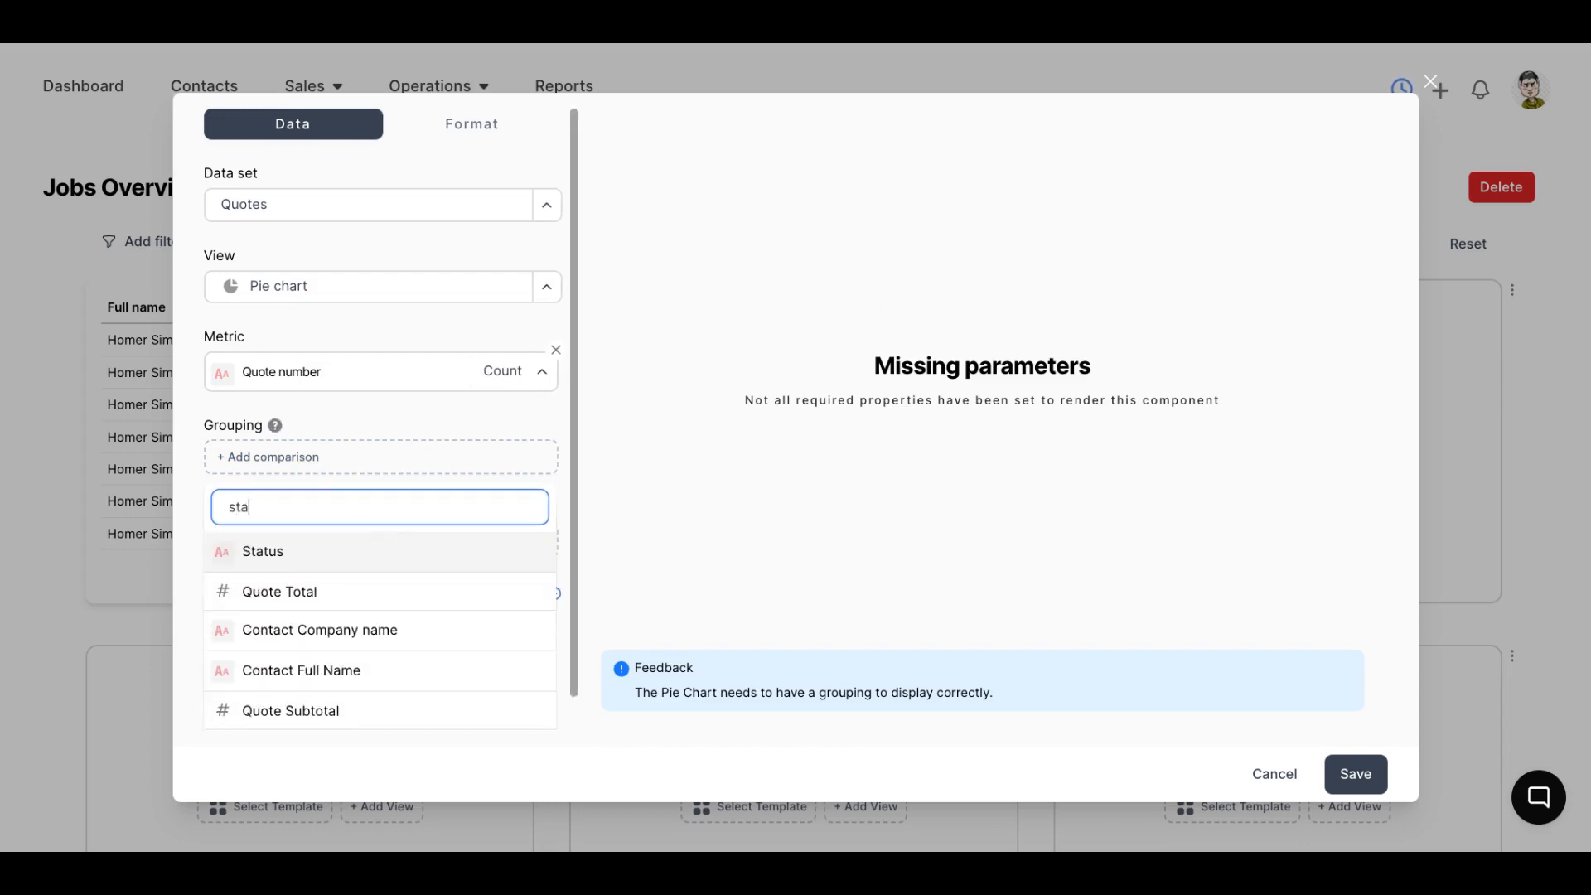
pyautogui.click(290, 557)
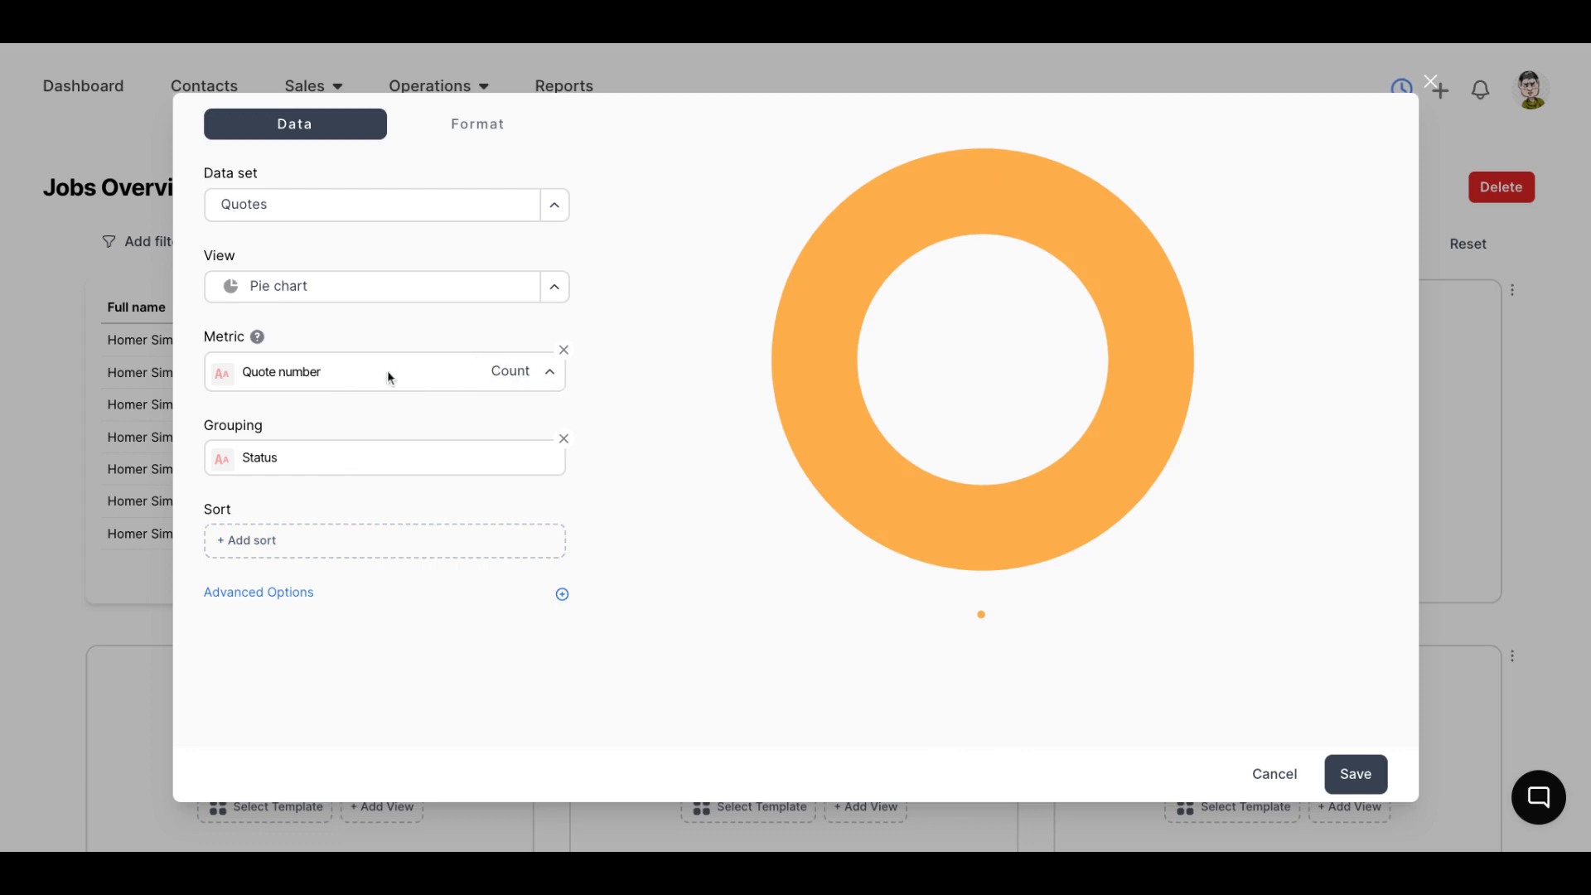
# Replace the pie chart's Quote number metric with Quote Subtotal and check the accepted slice's value
pyautogui.click(563, 350)
pyautogui.click(451, 379)
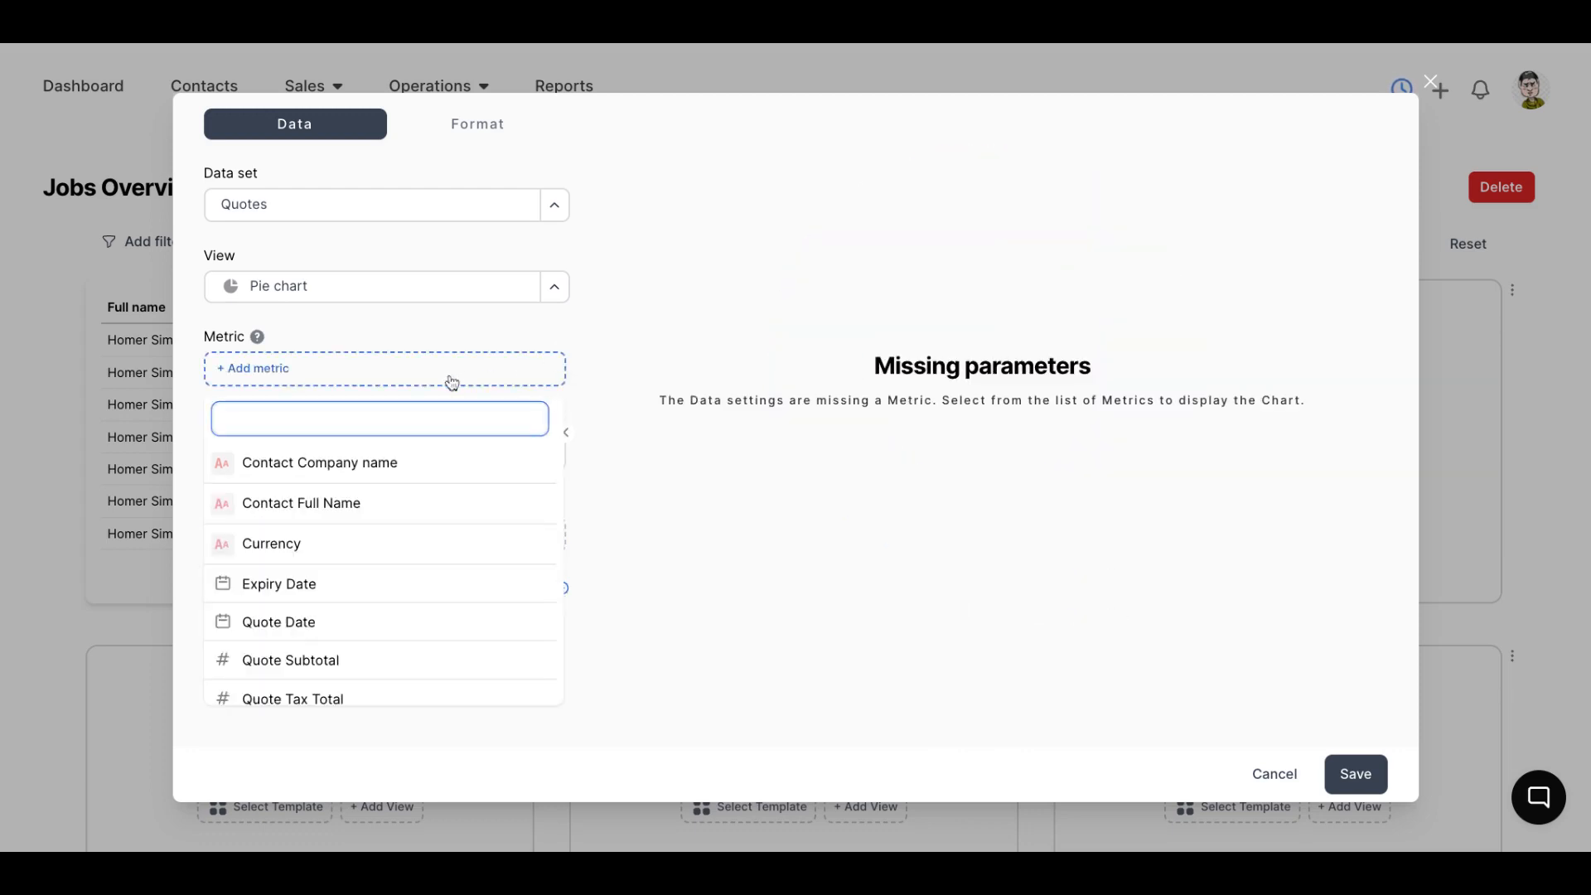
pyautogui.click(322, 668)
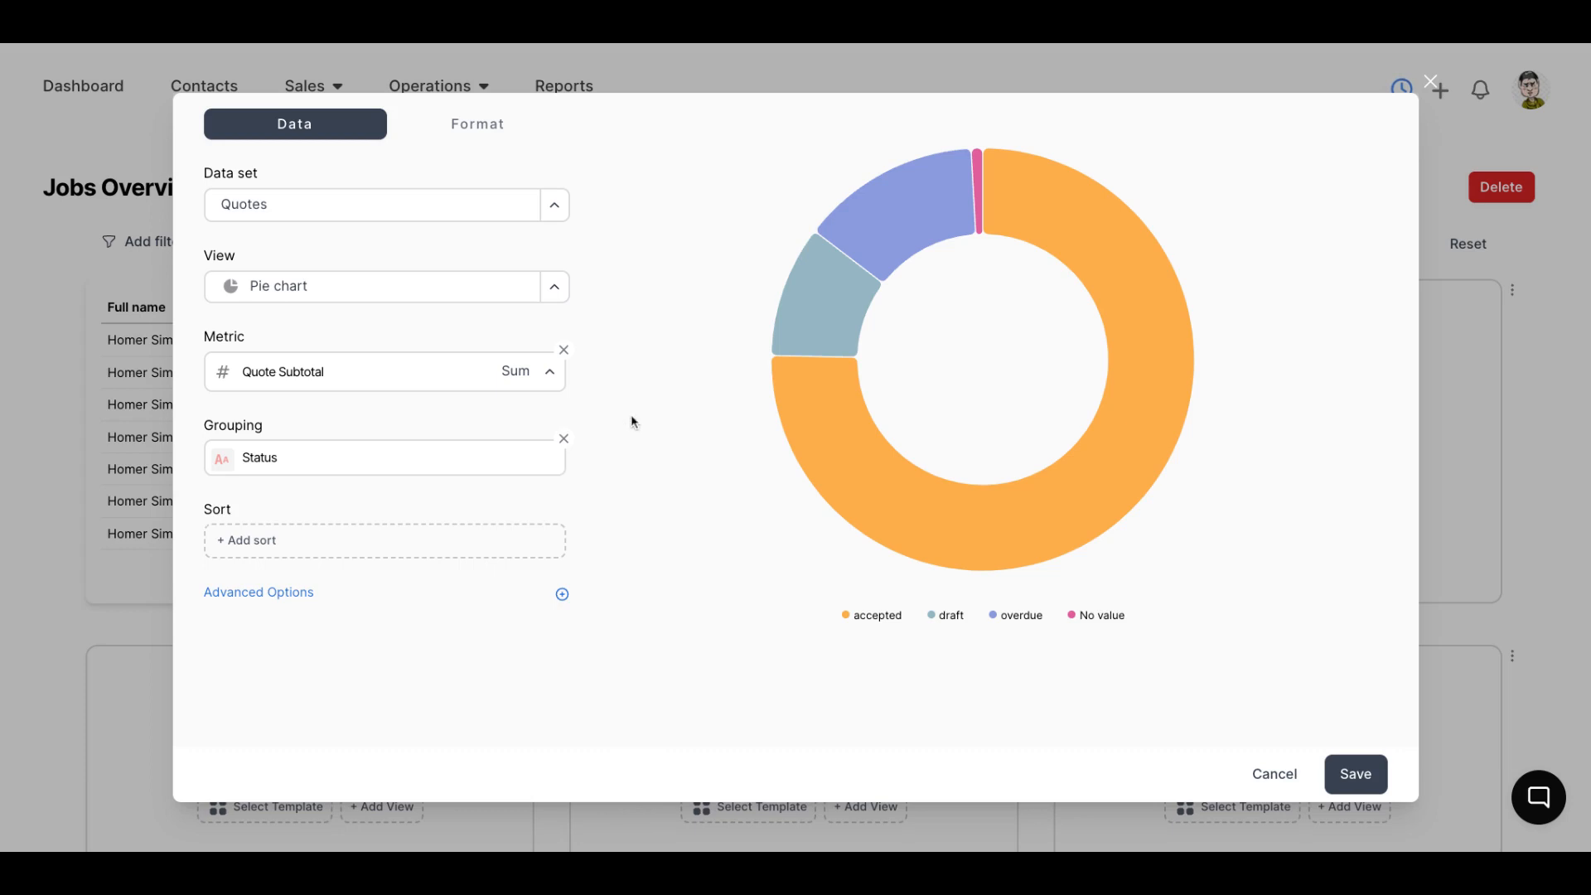
pyautogui.moveTo(1158, 484)
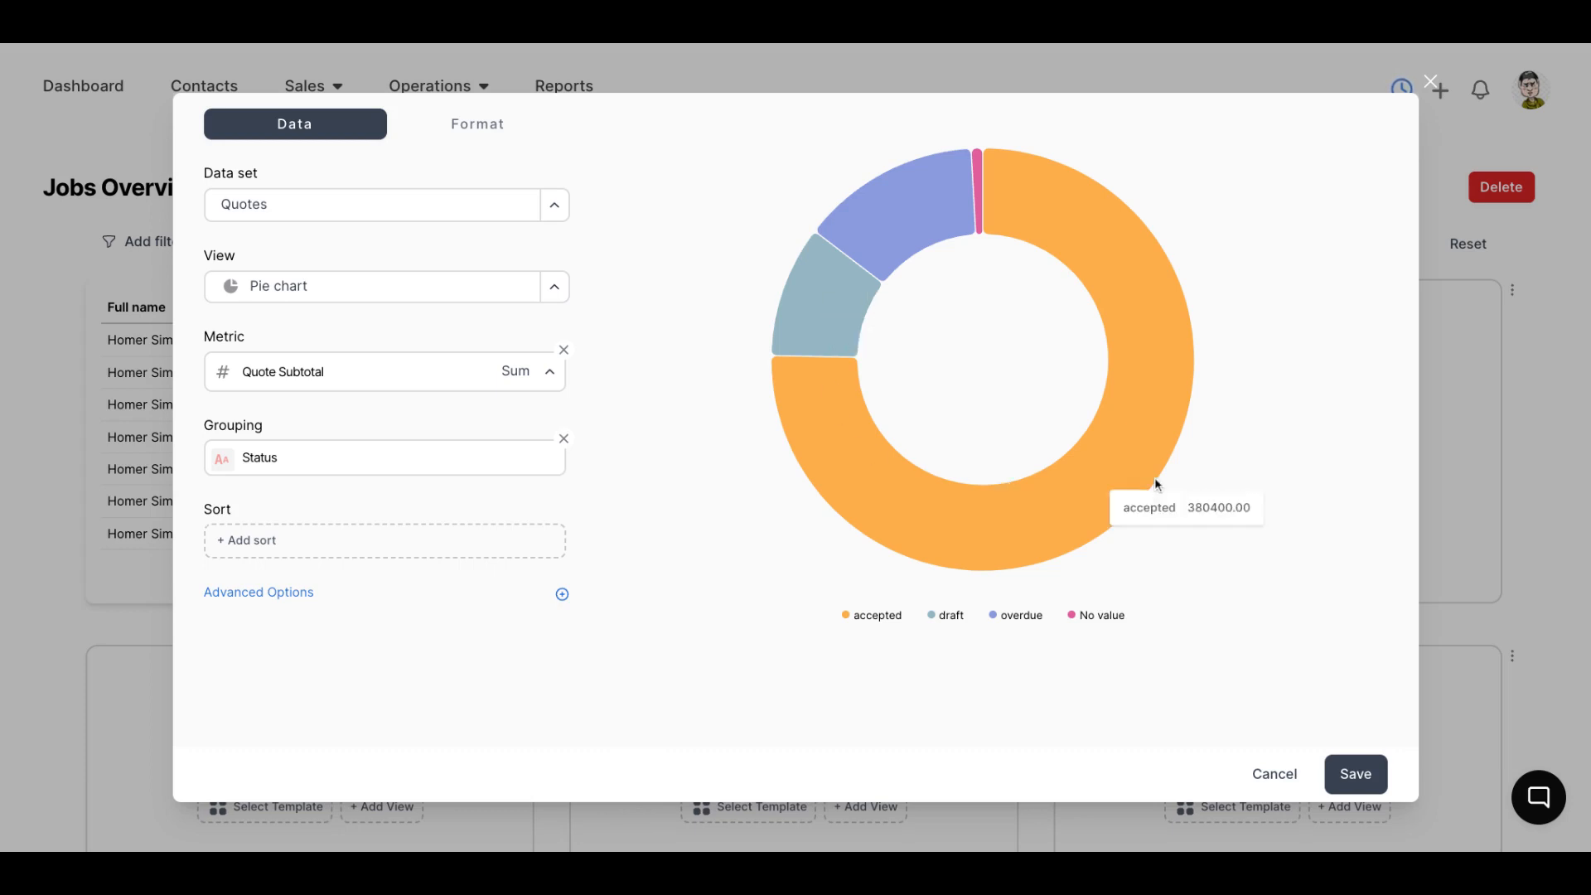
# Try 2 decimal places as the pie chart's number format
pyautogui.click(519, 126)
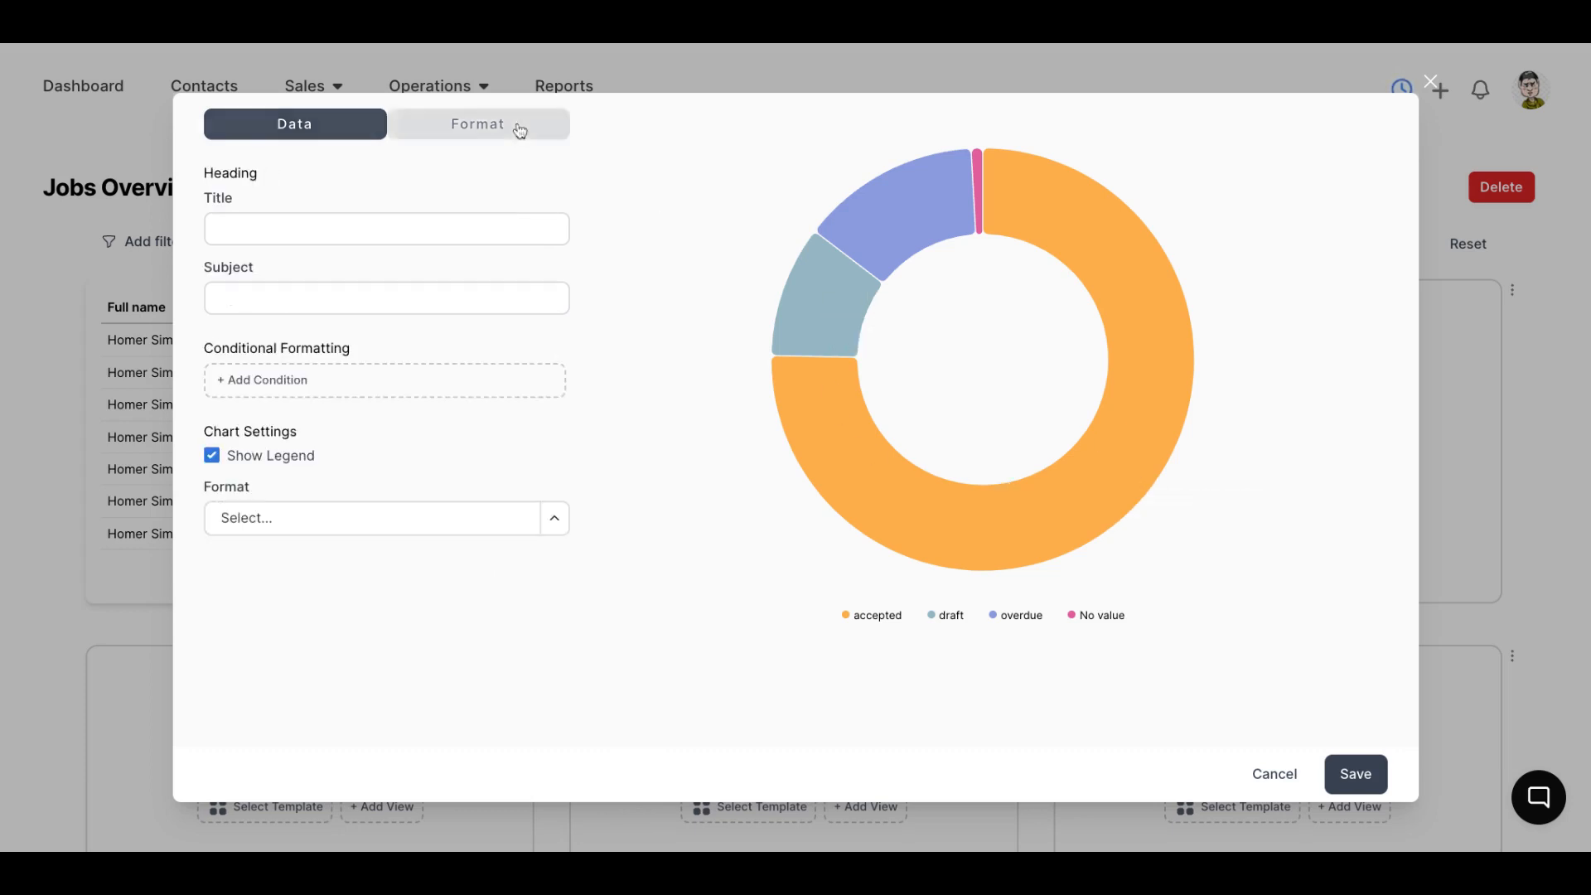
pyautogui.click(419, 514)
pyautogui.scroll(-1, 342, 626)
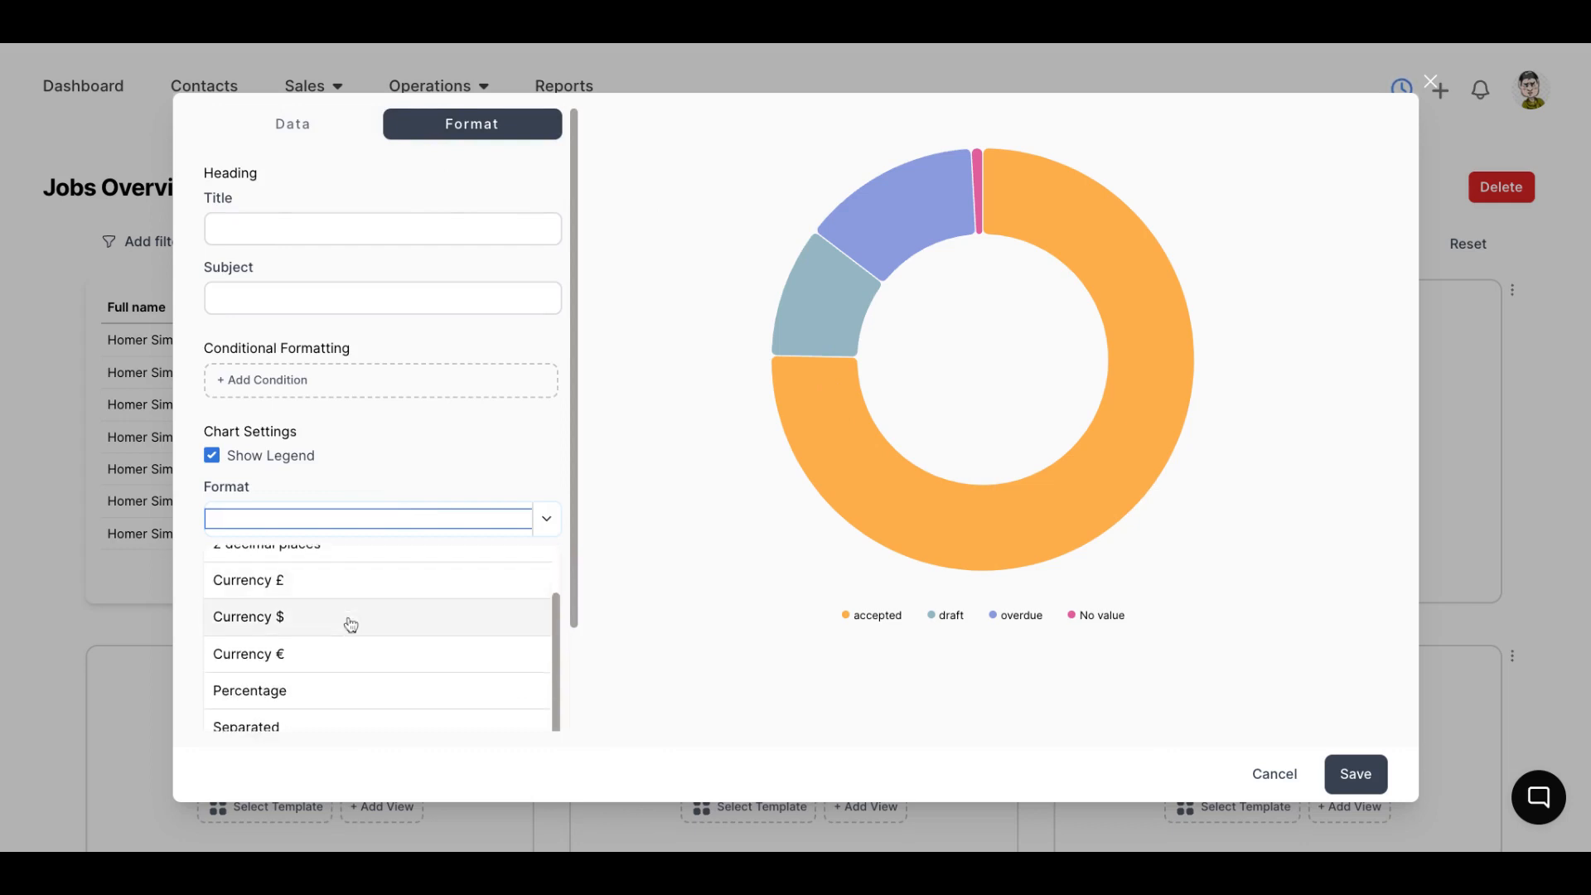
pyautogui.scroll(1, 342, 626)
pyautogui.click(334, 600)
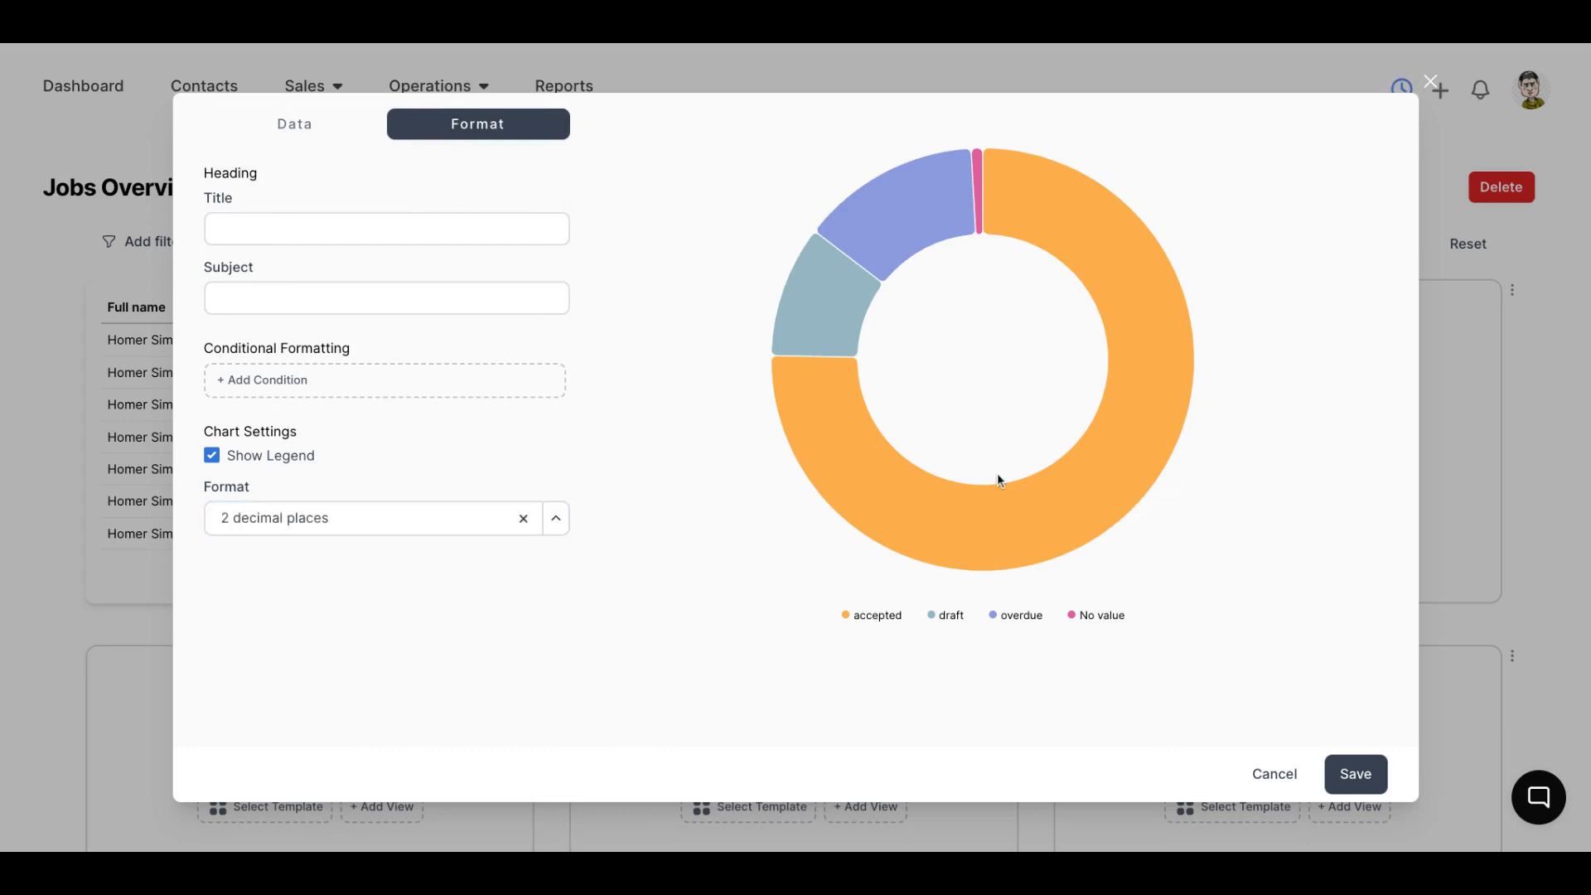
# Set the pie chart's number format to Compact and inspect the values of its slices
pyautogui.click(389, 519)
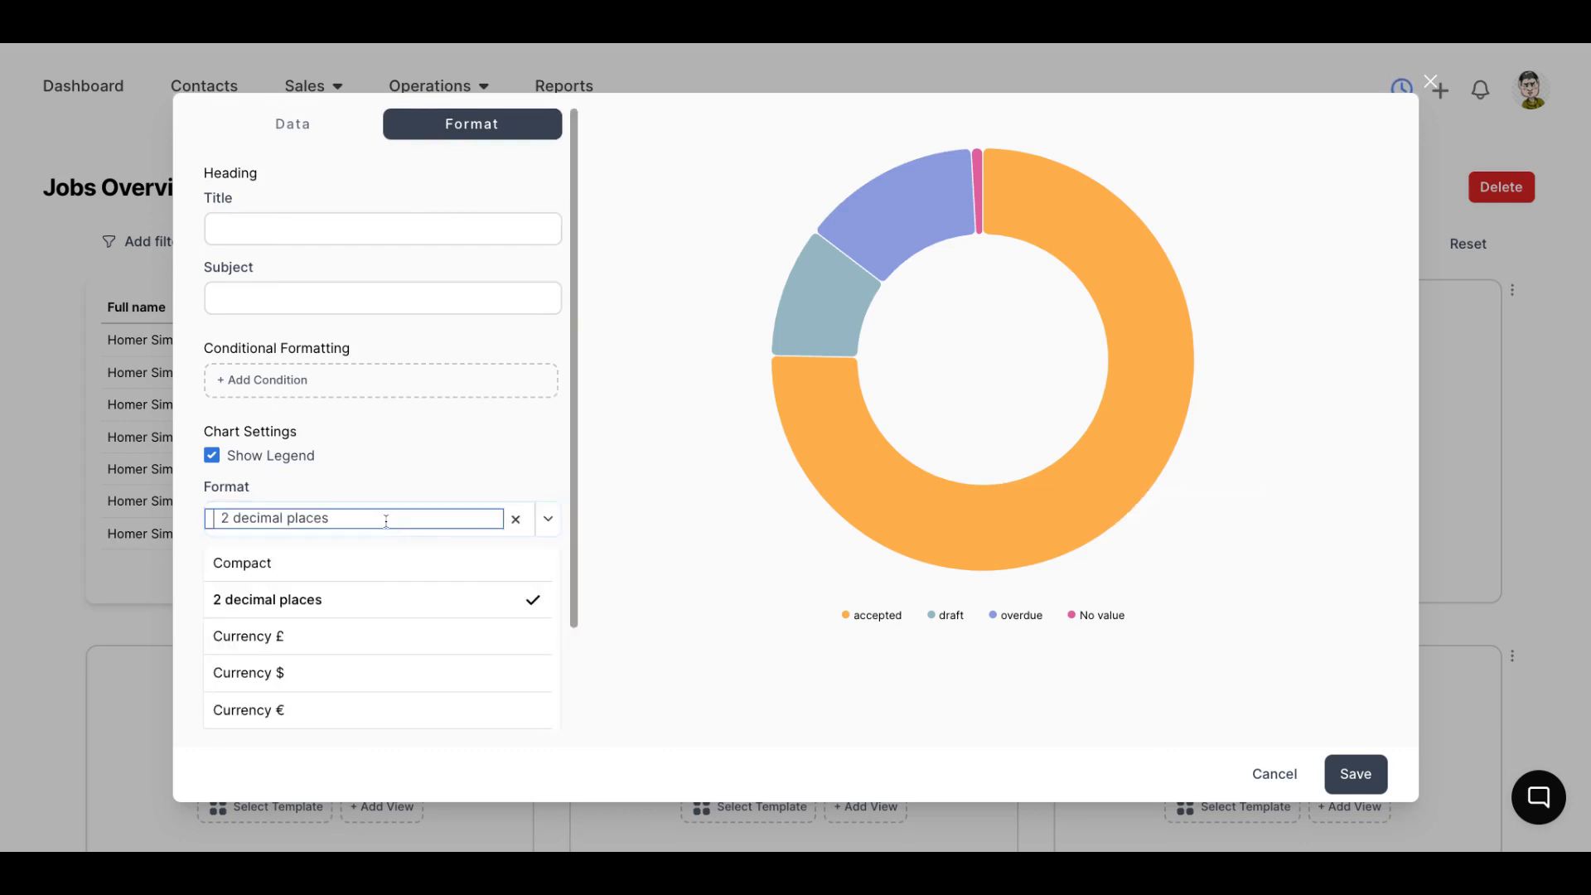
pyautogui.click(311, 566)
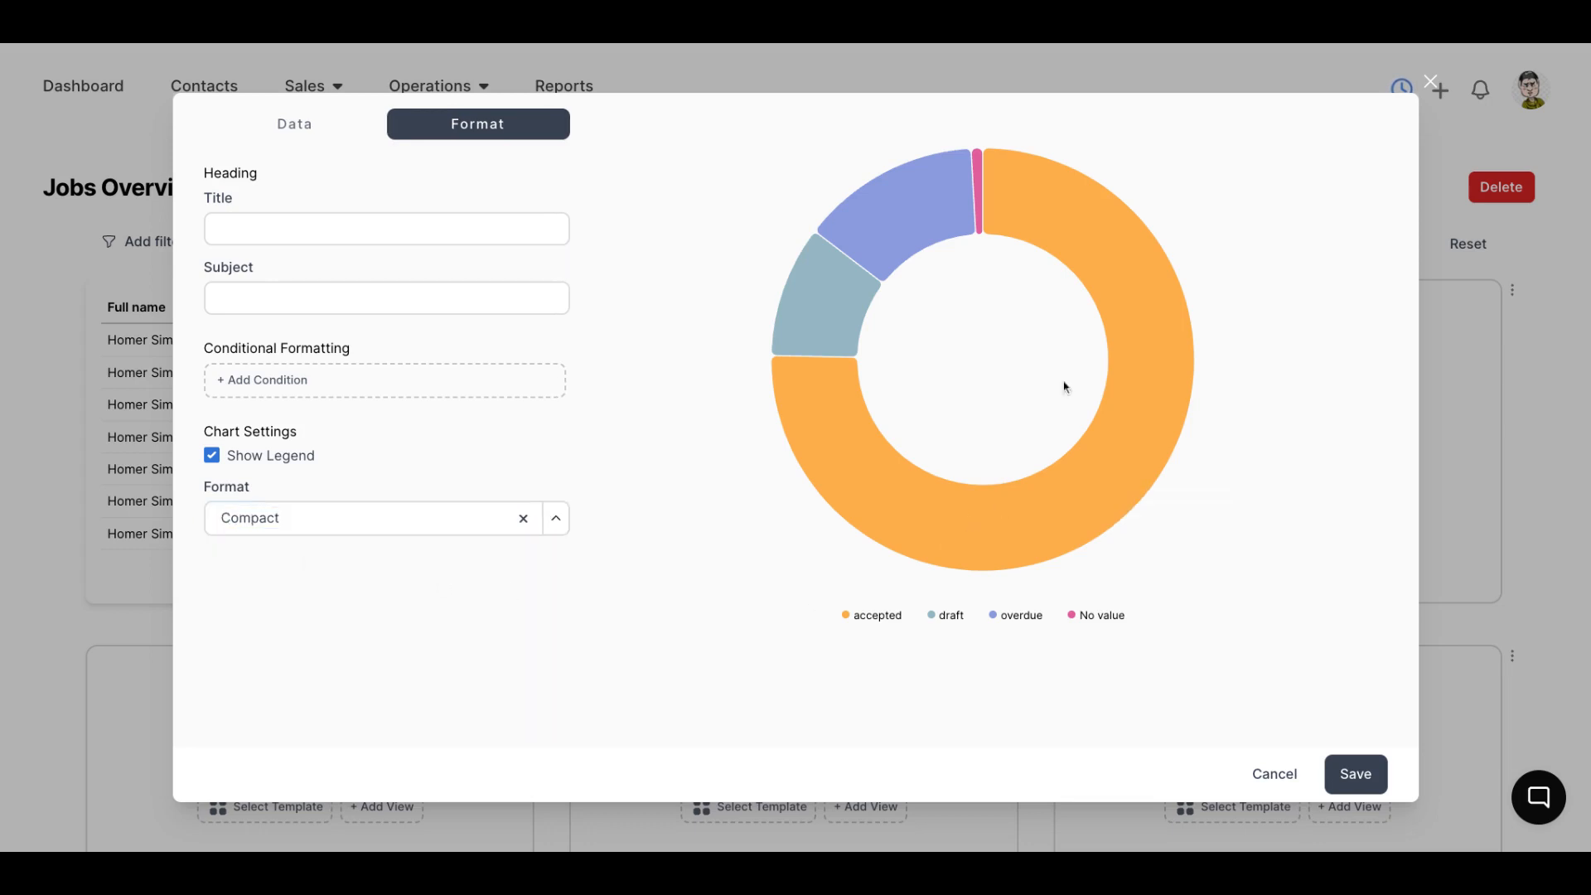
pyautogui.moveTo(906, 225)
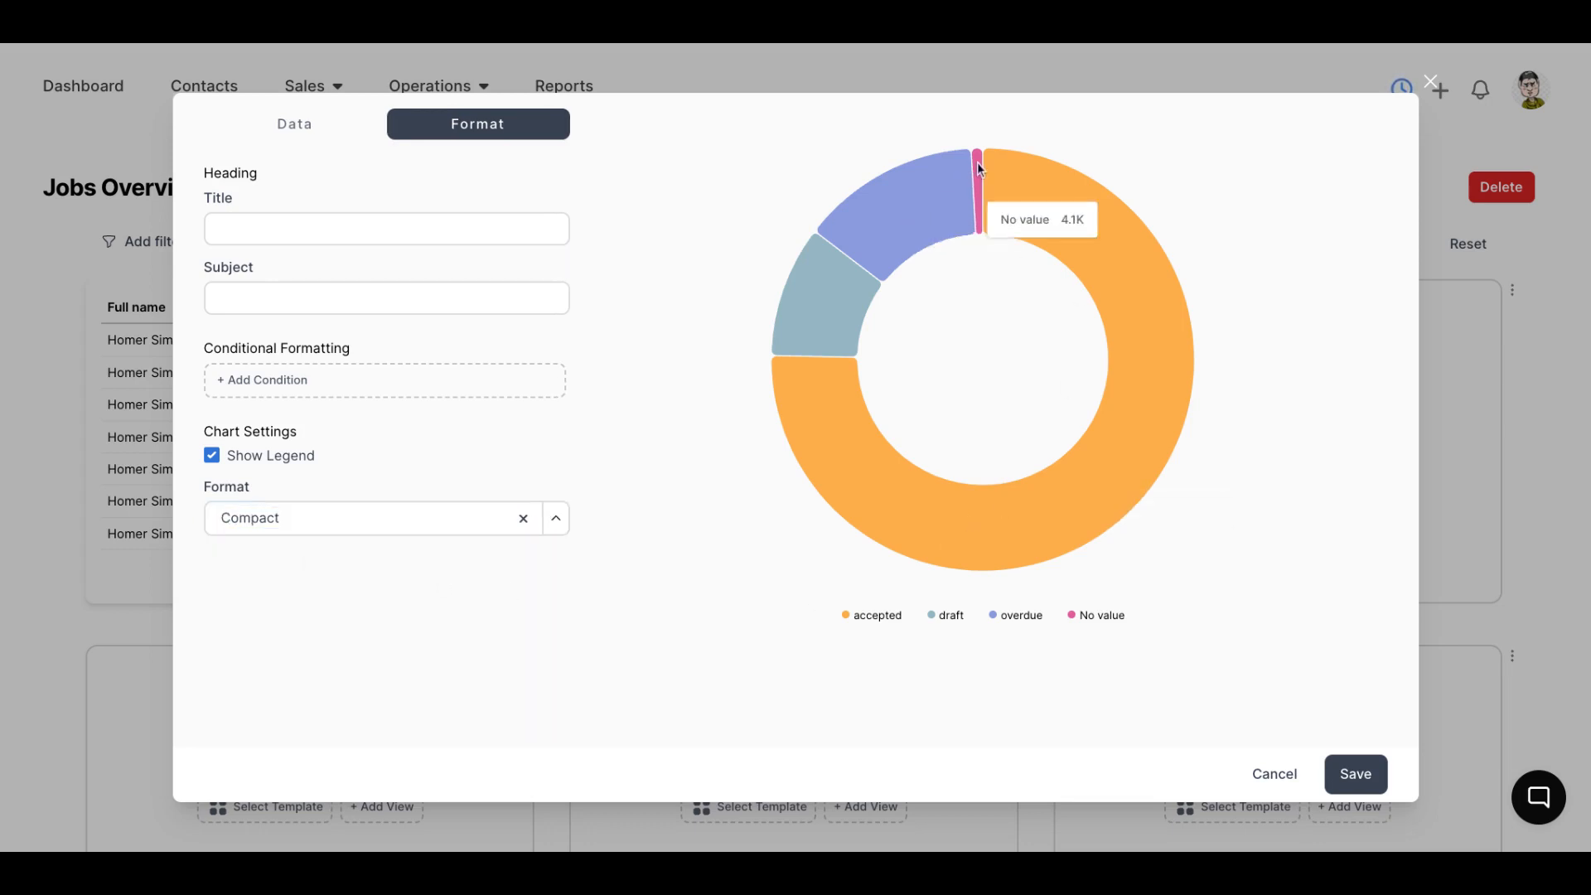
pyautogui.moveTo(840, 321)
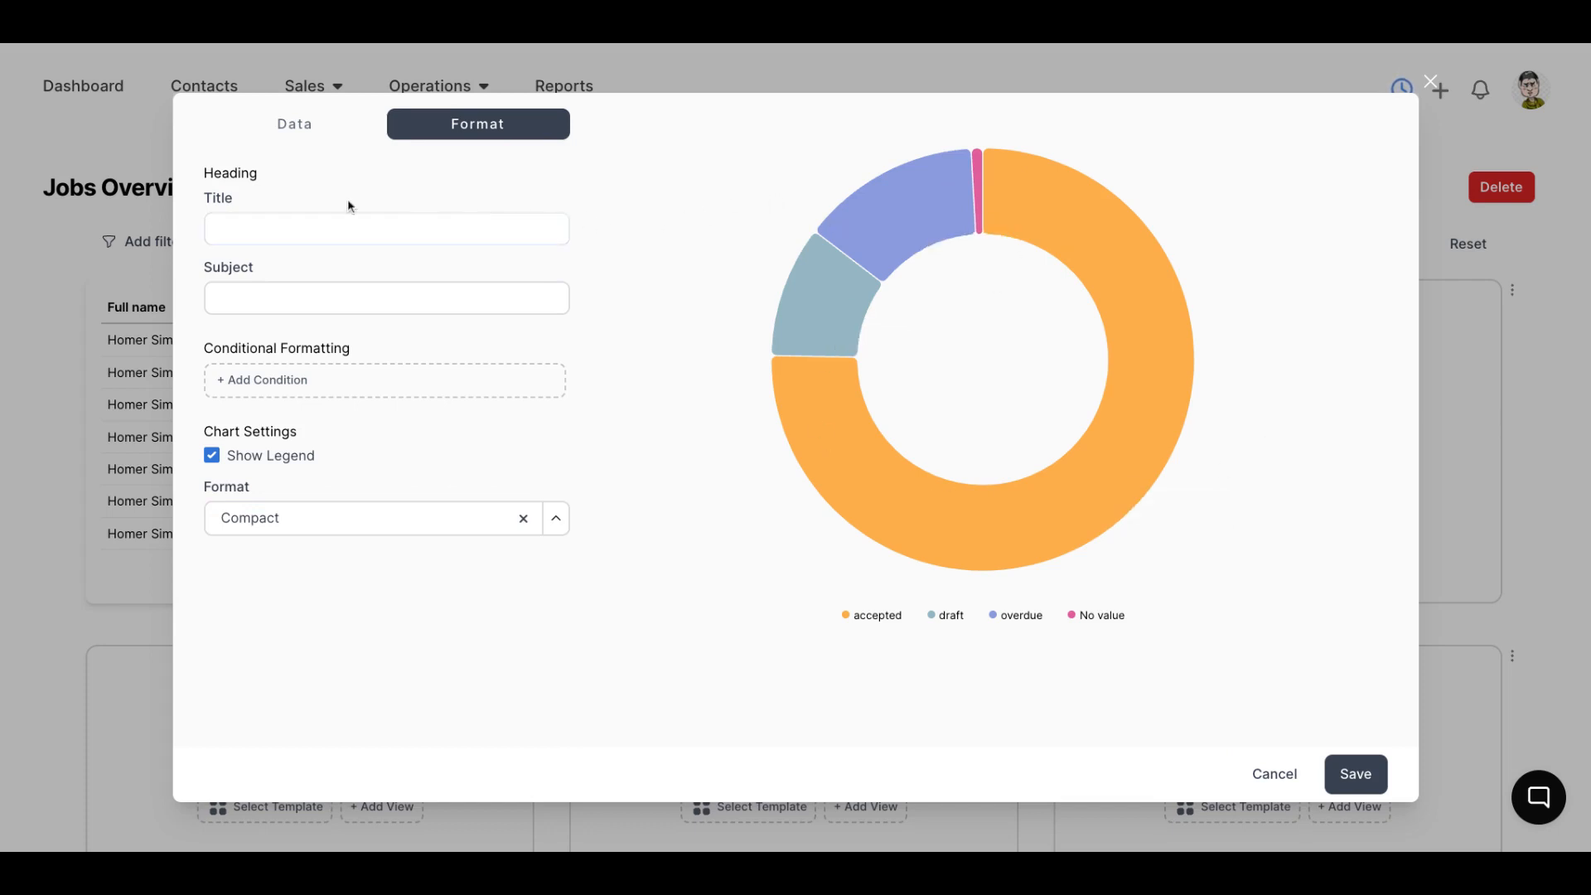
# Title the pie chart Quotes By Status and save the view
pyautogui.click(269, 232)
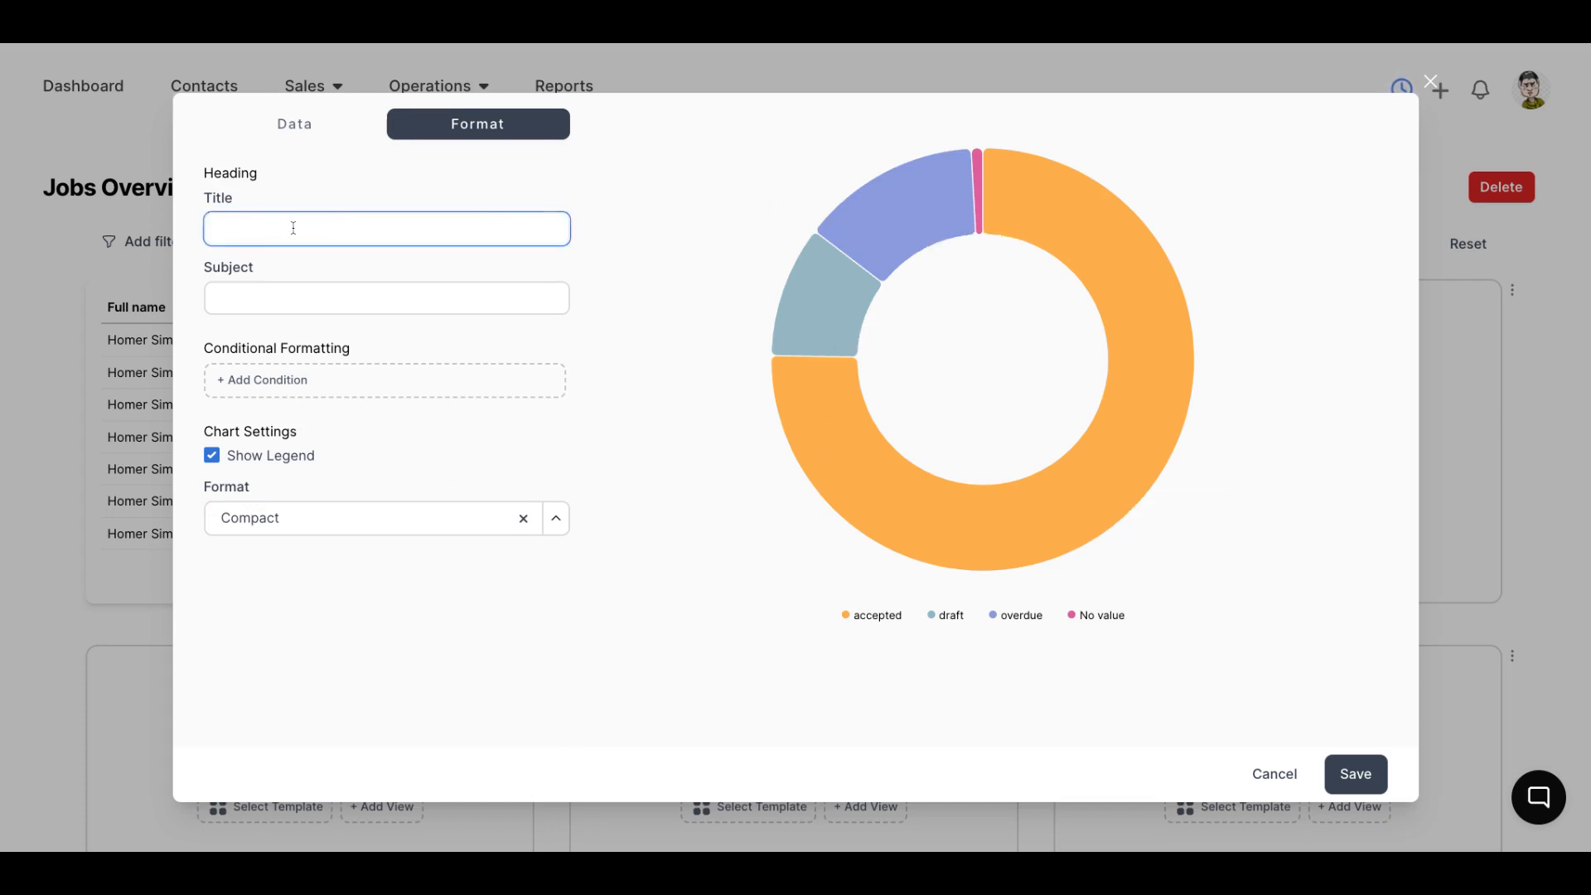
pyautogui.write('Quotes')
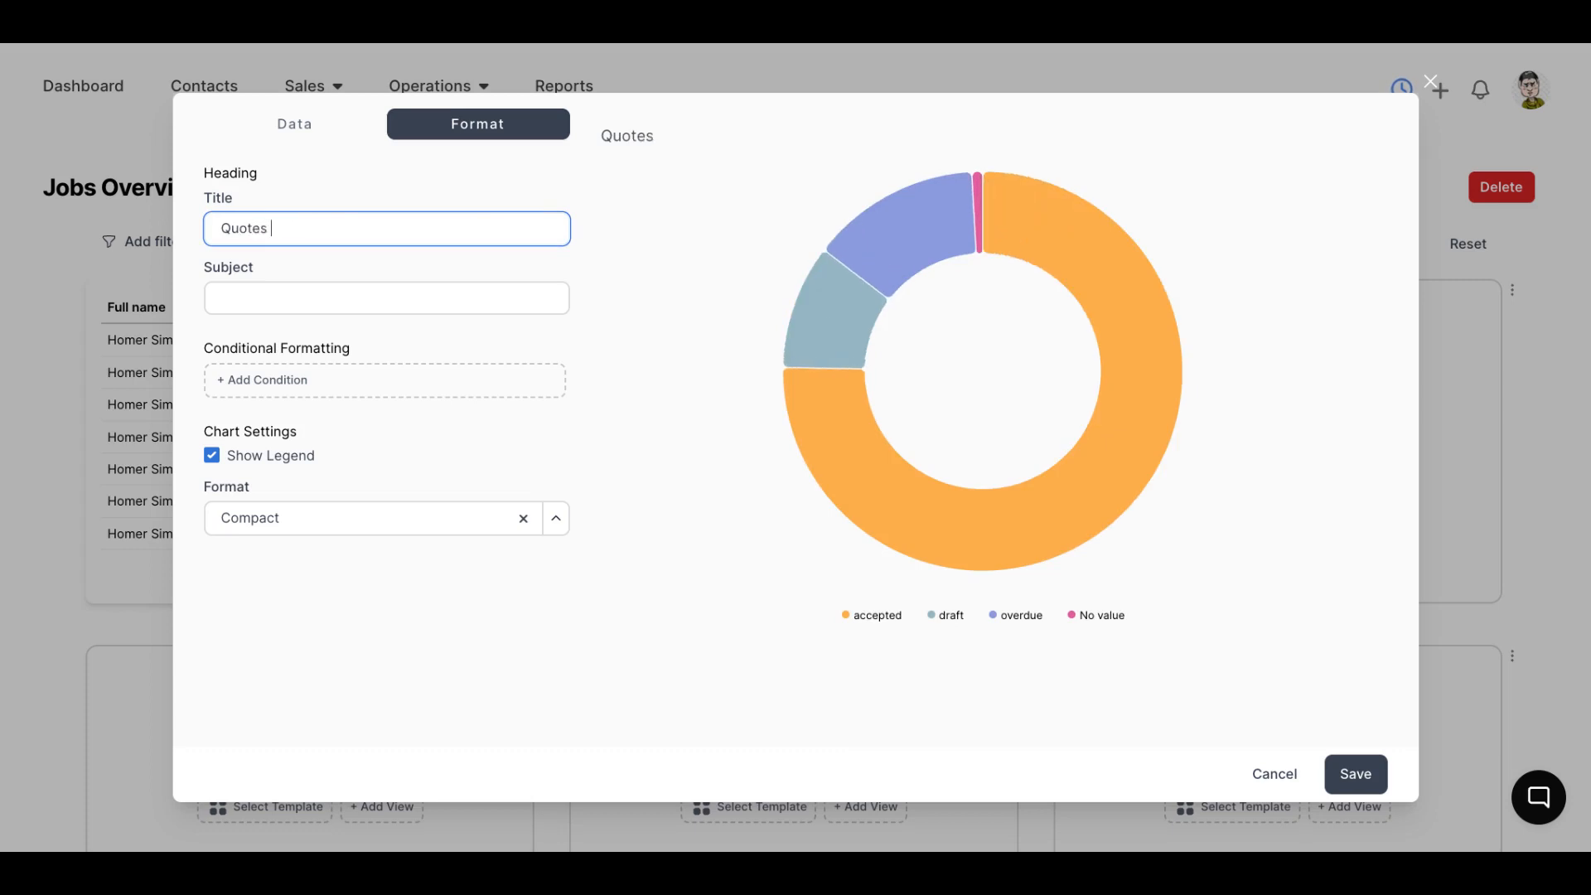
pyautogui.write(' By')
pyautogui.write('us')
pyautogui.click(1366, 774)
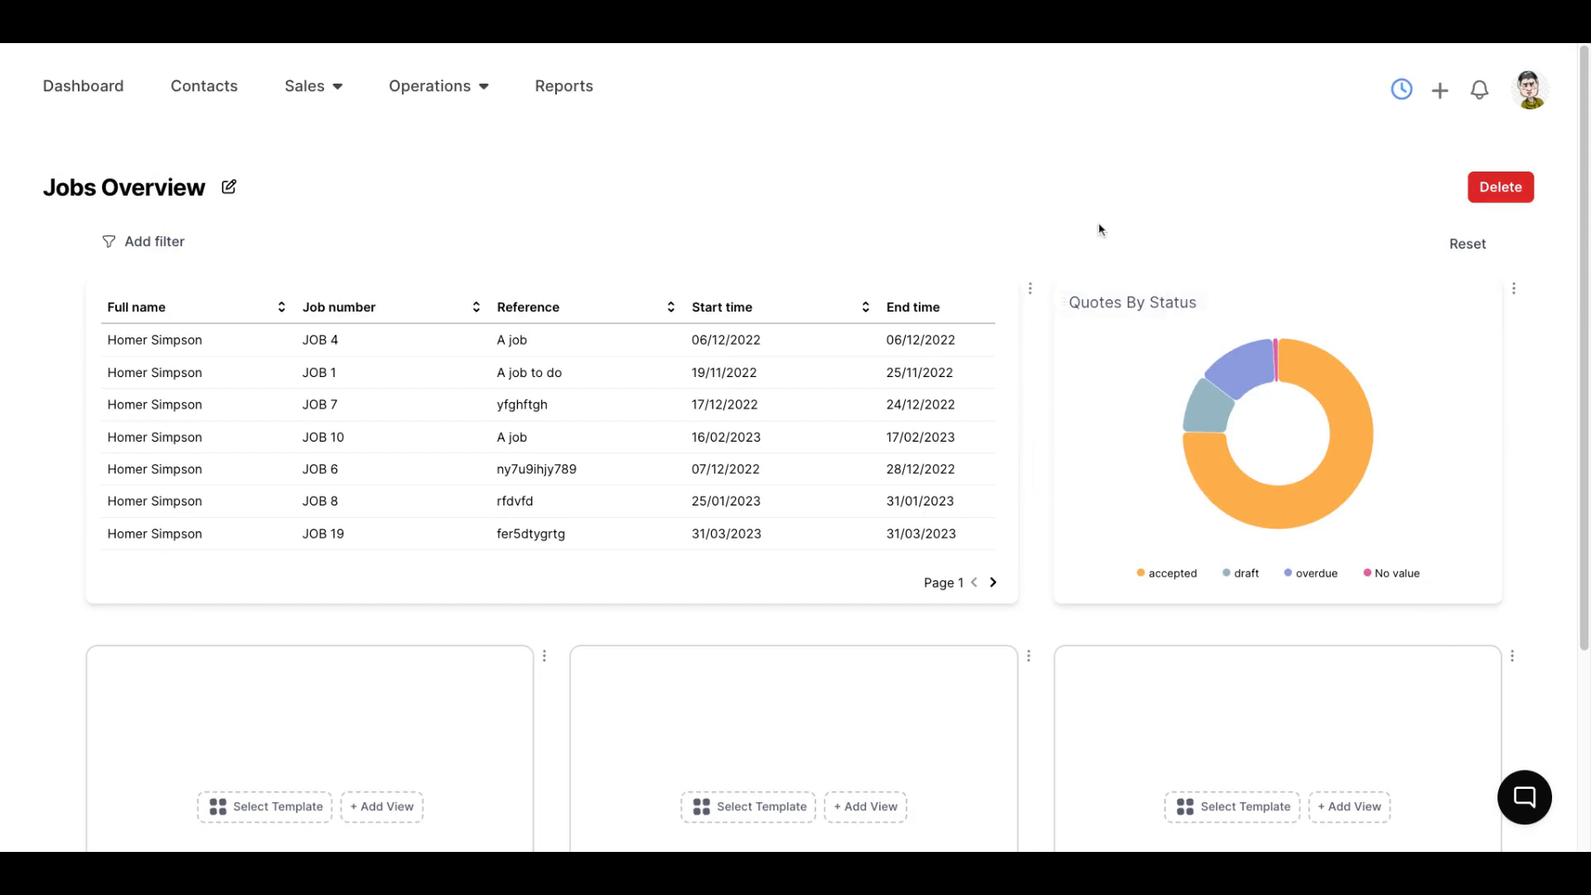
# Add a header row above the three empty panels and narrow the first of those panels
pyautogui.scroll(-3, 1156, 259)
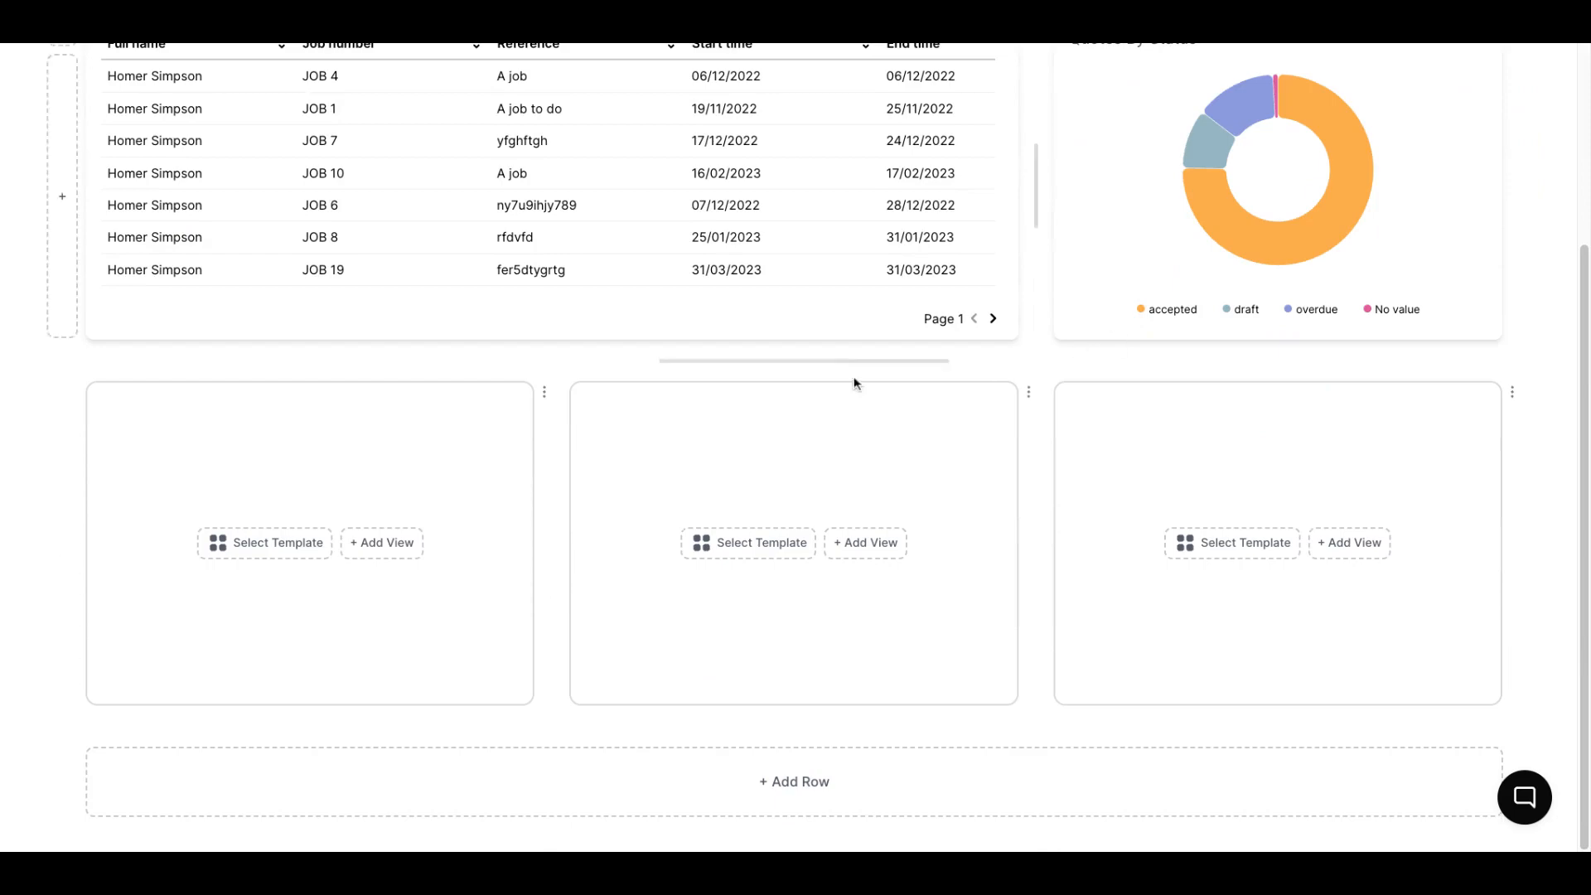
pyautogui.scroll(3, 671, 384)
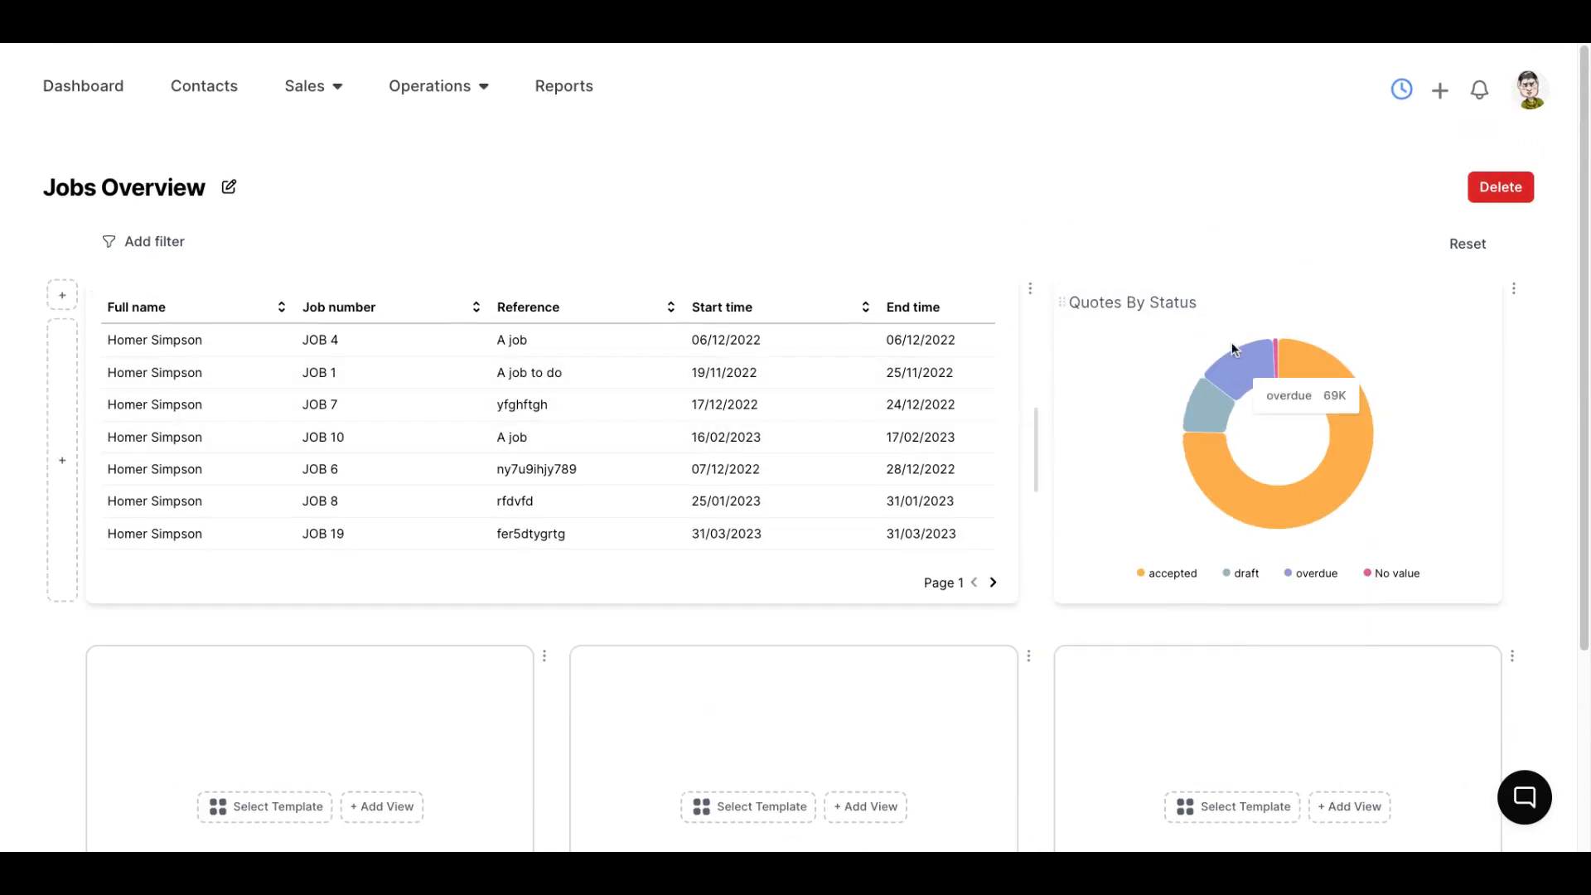
pyautogui.scroll(-6, 966, 315)
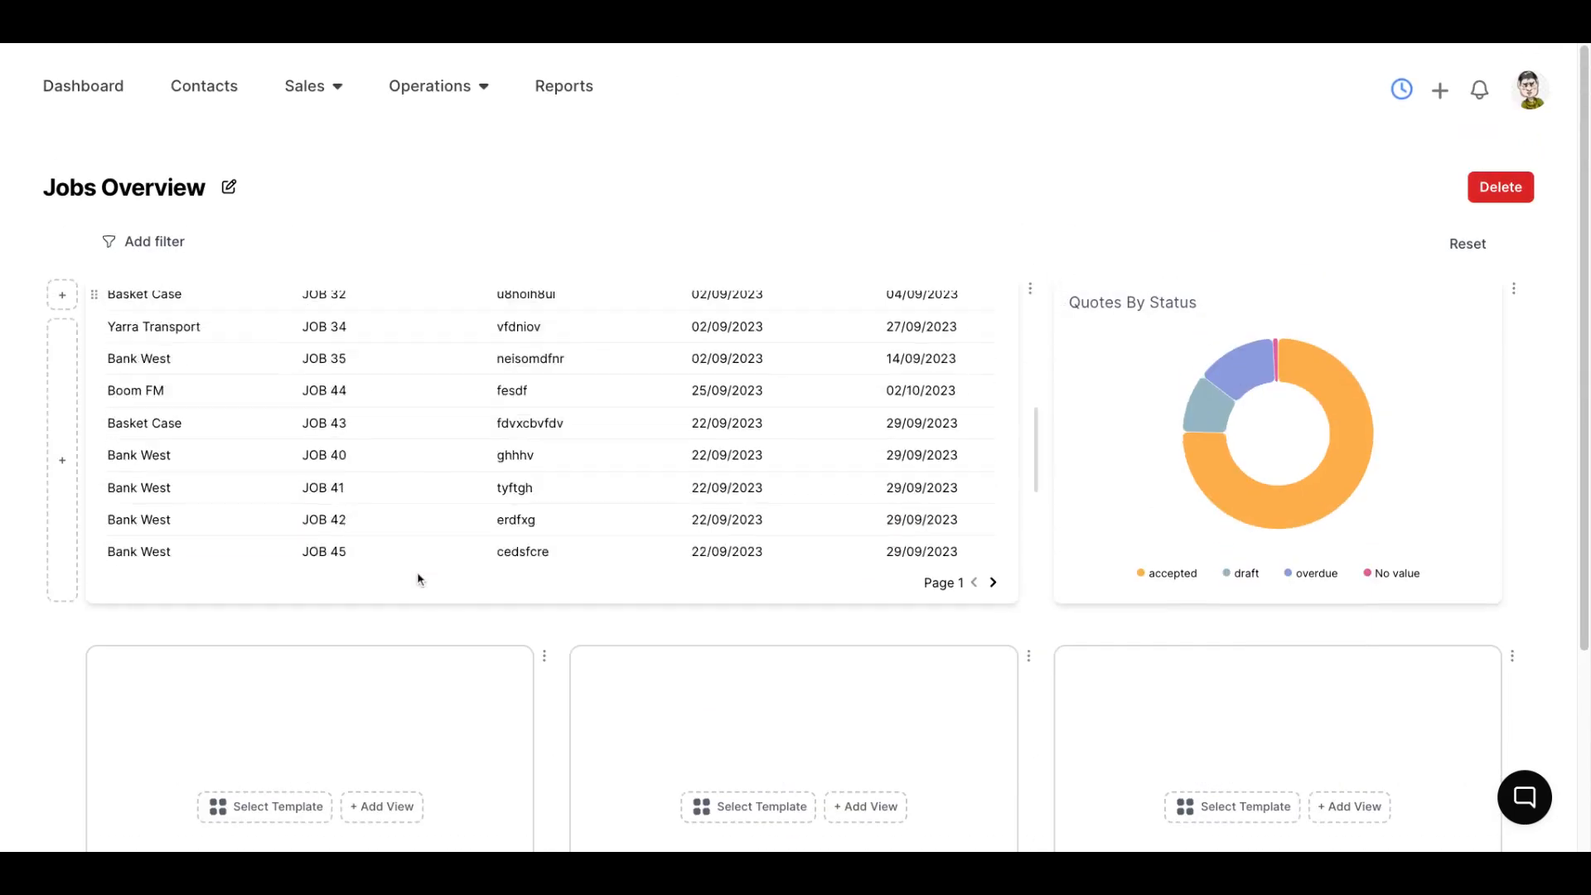
pyautogui.scroll(-3, 417, 579)
pyautogui.scroll(-3, 85, 568)
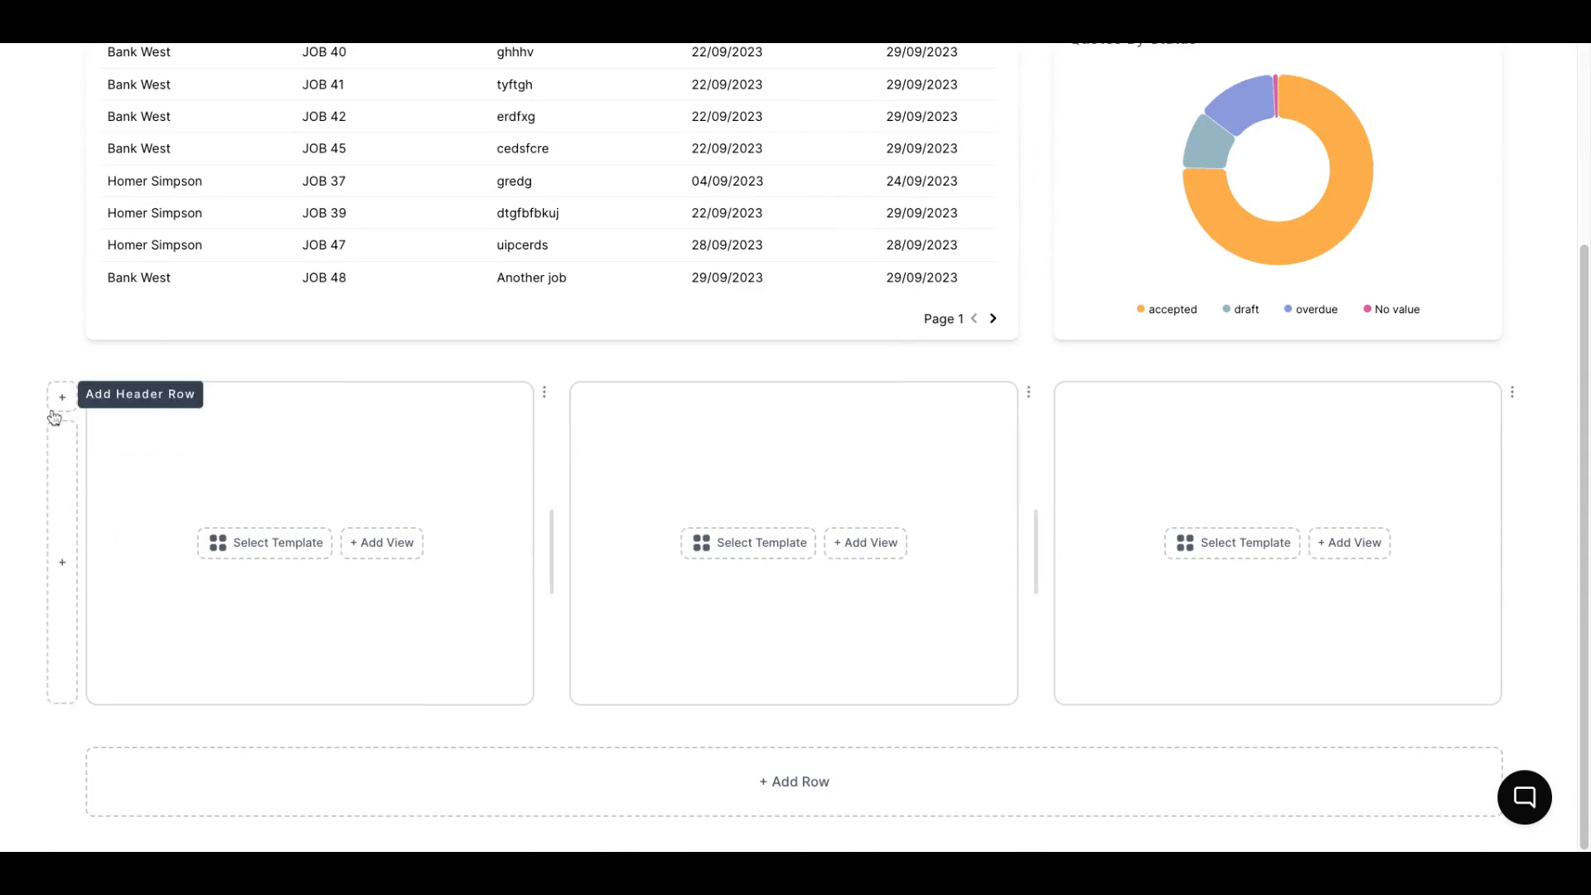
pyautogui.click(65, 399)
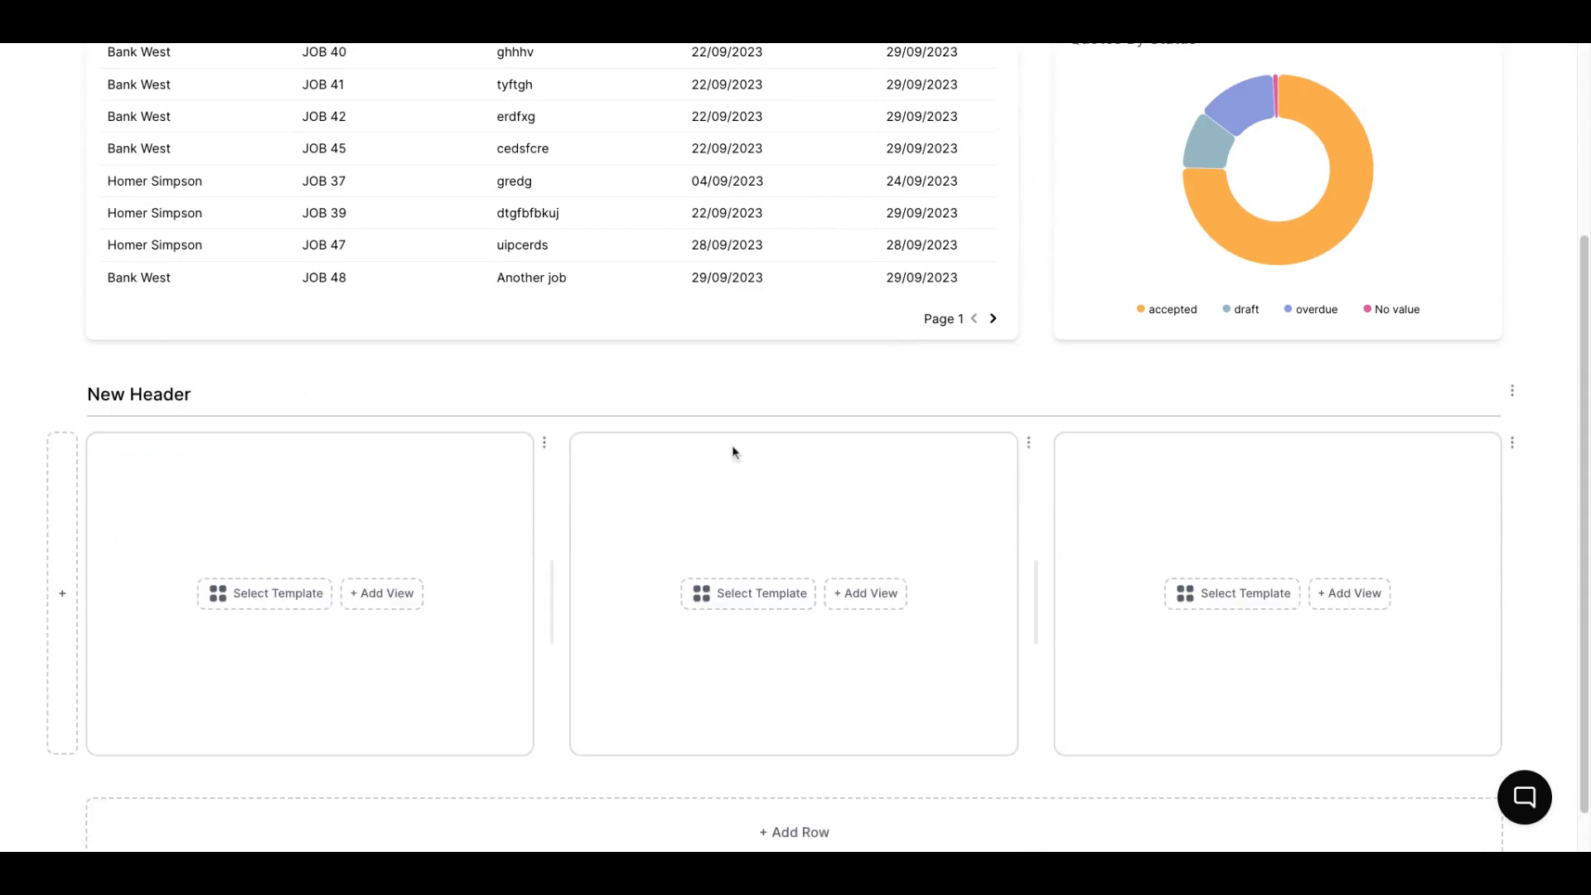
pyautogui.scroll(-2, 522, 468)
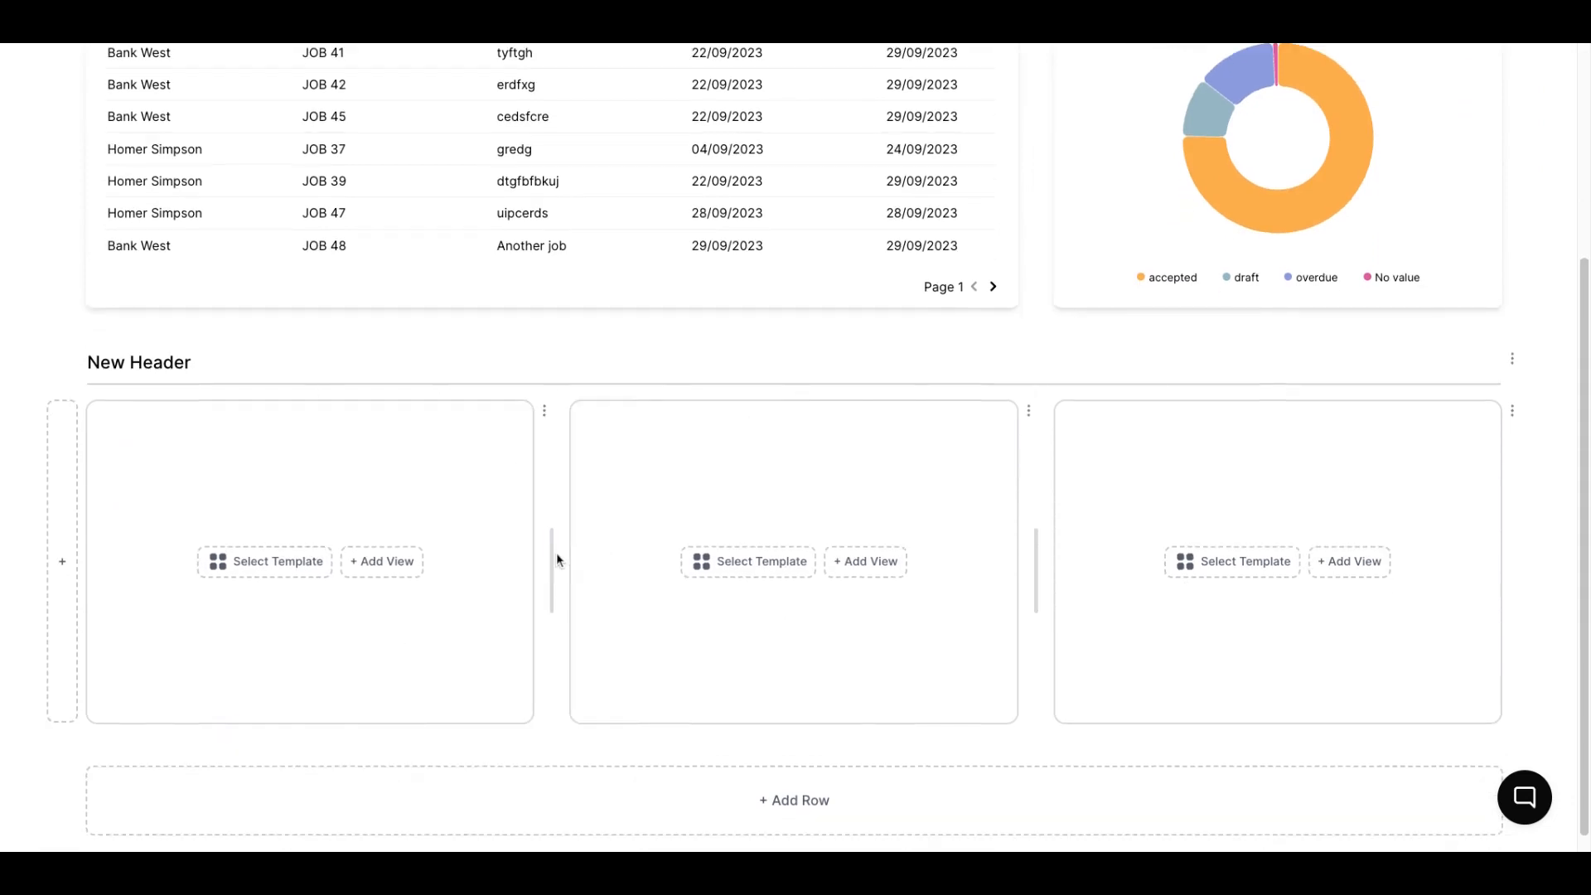
pyautogui.moveTo(554, 553); pyautogui.dragTo(431, 551)
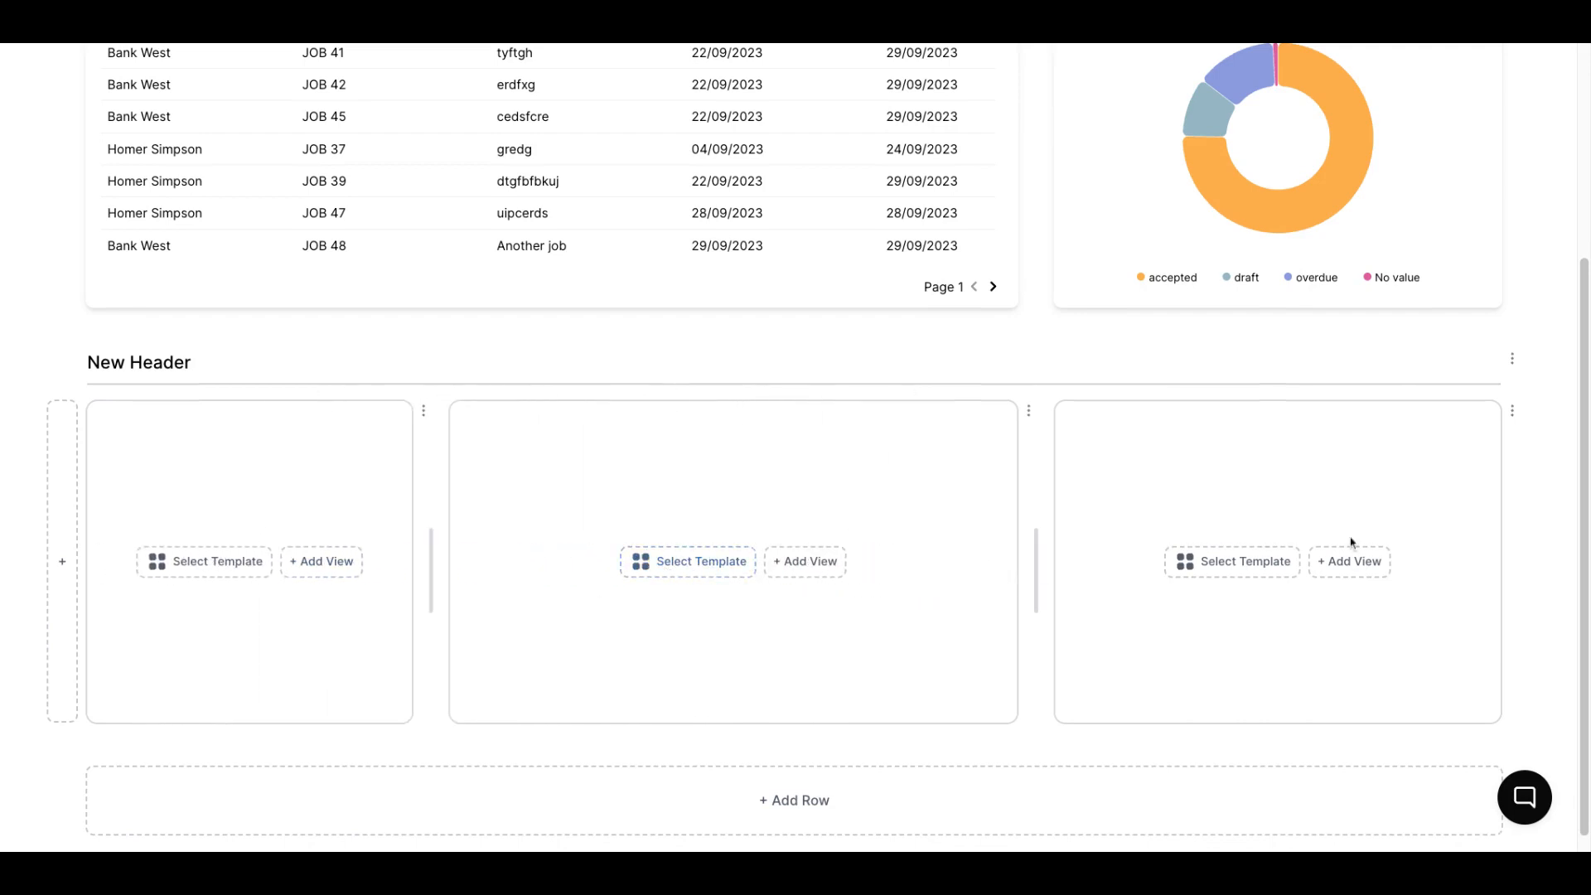
# Remove the last two empty panels from the row below the new header and add one new panel to it
pyautogui.click(1513, 412)
pyautogui.click(1449, 448)
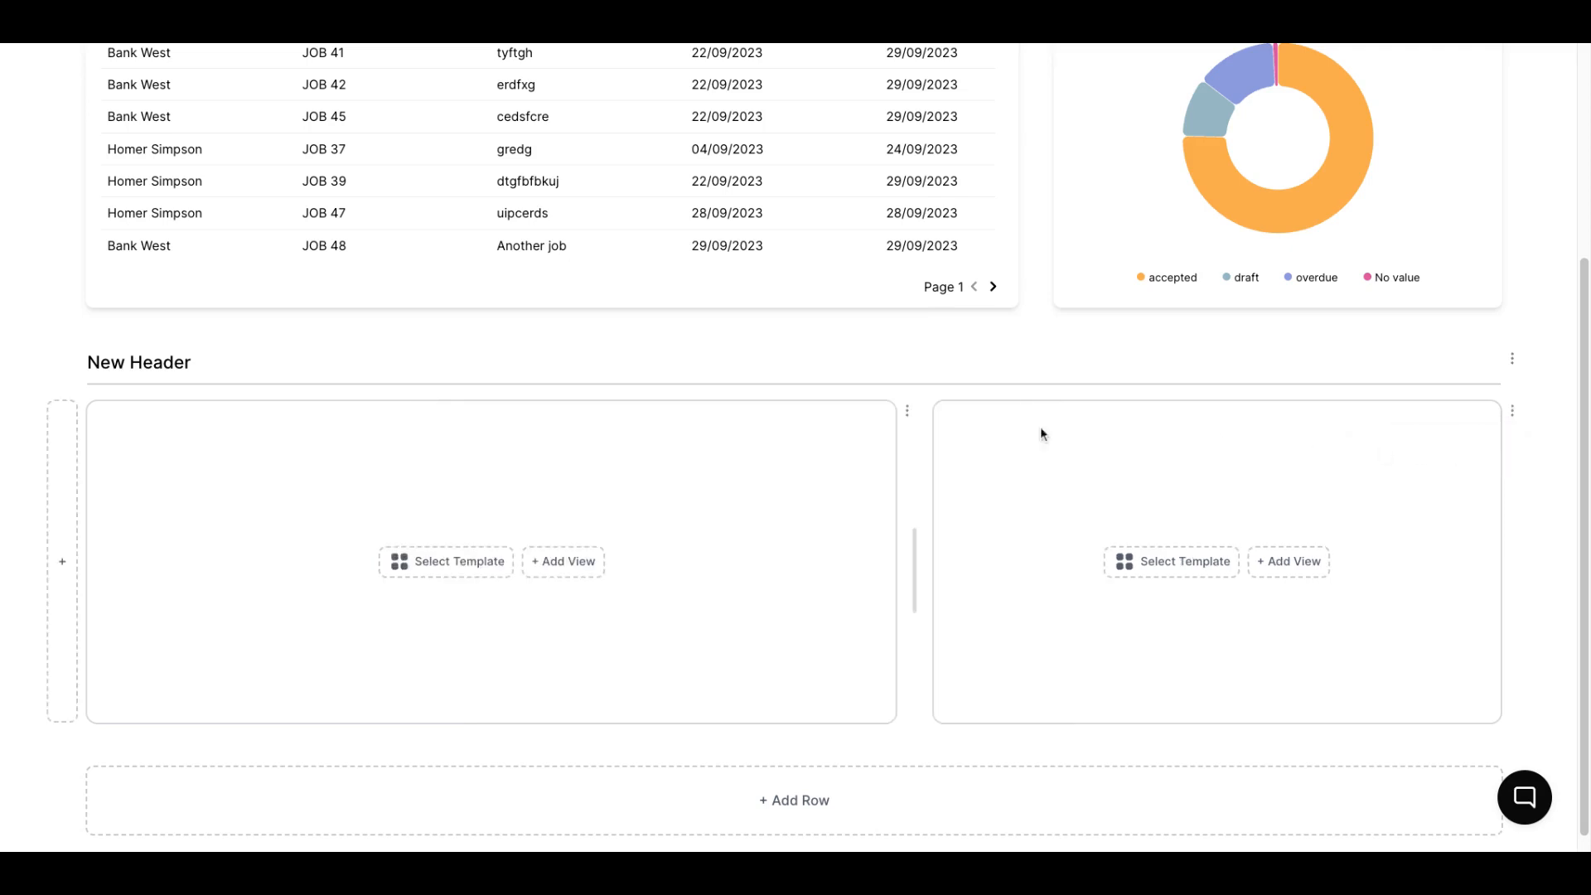
pyautogui.click(1513, 412)
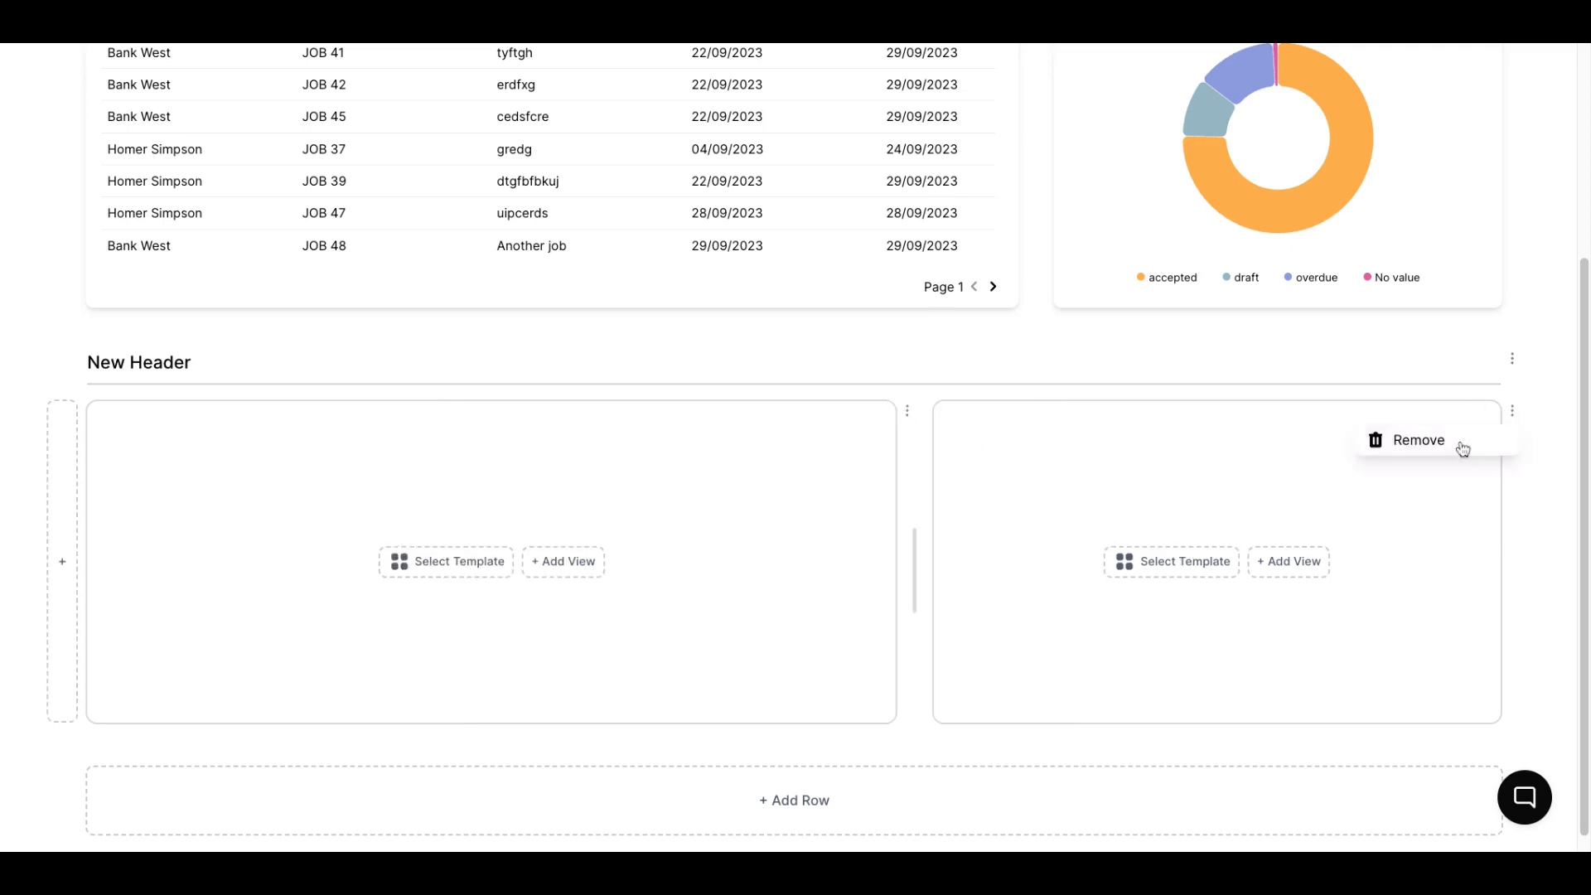
pyautogui.click(1456, 448)
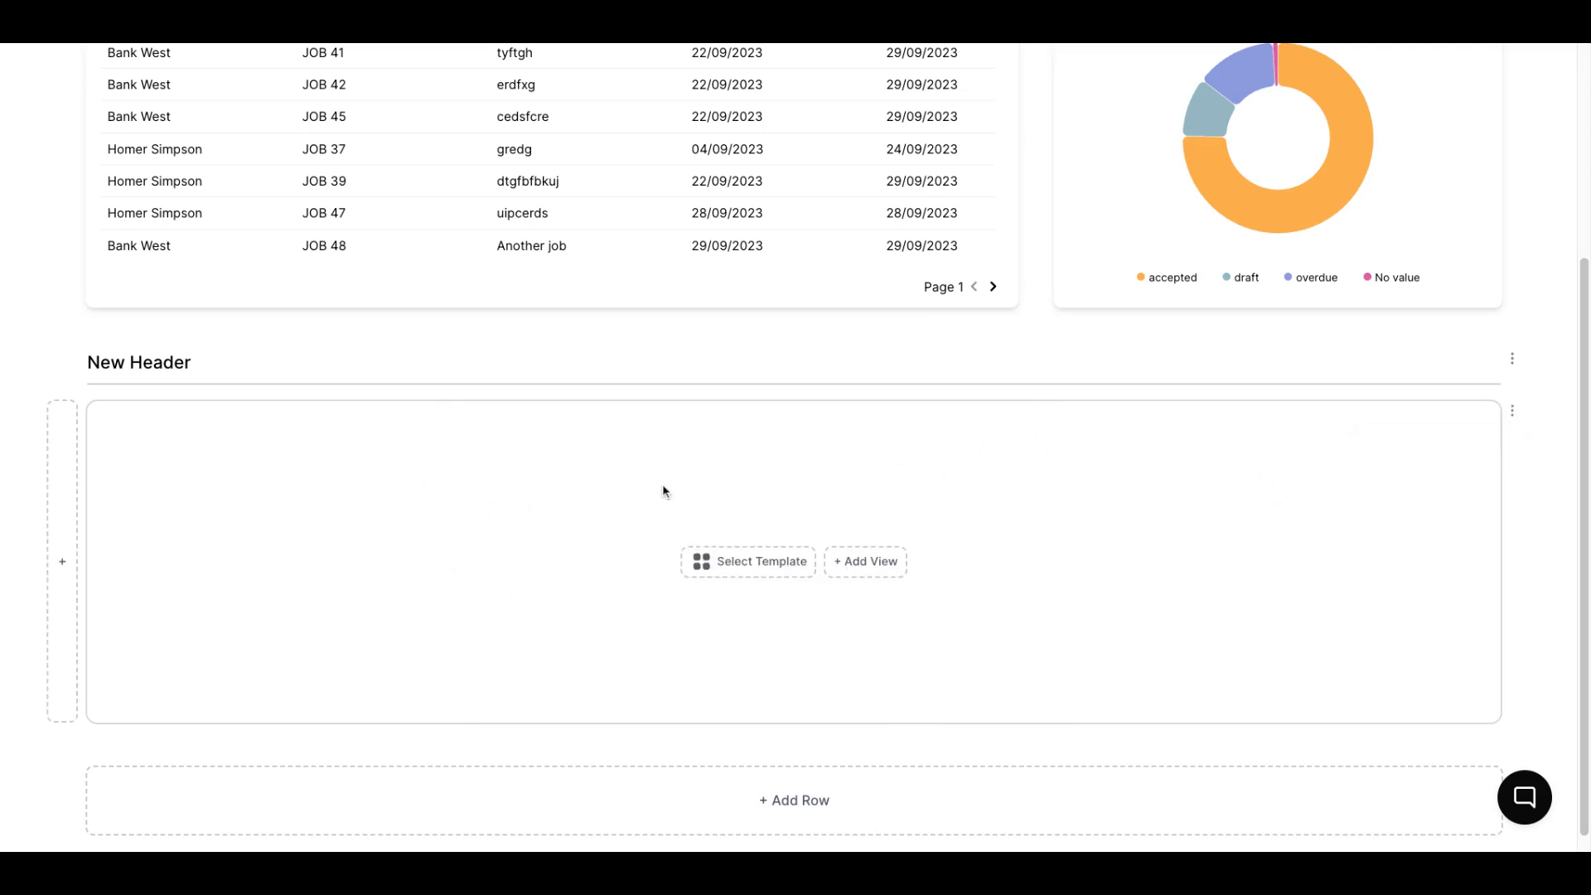
pyautogui.scroll(-1, 334, 445)
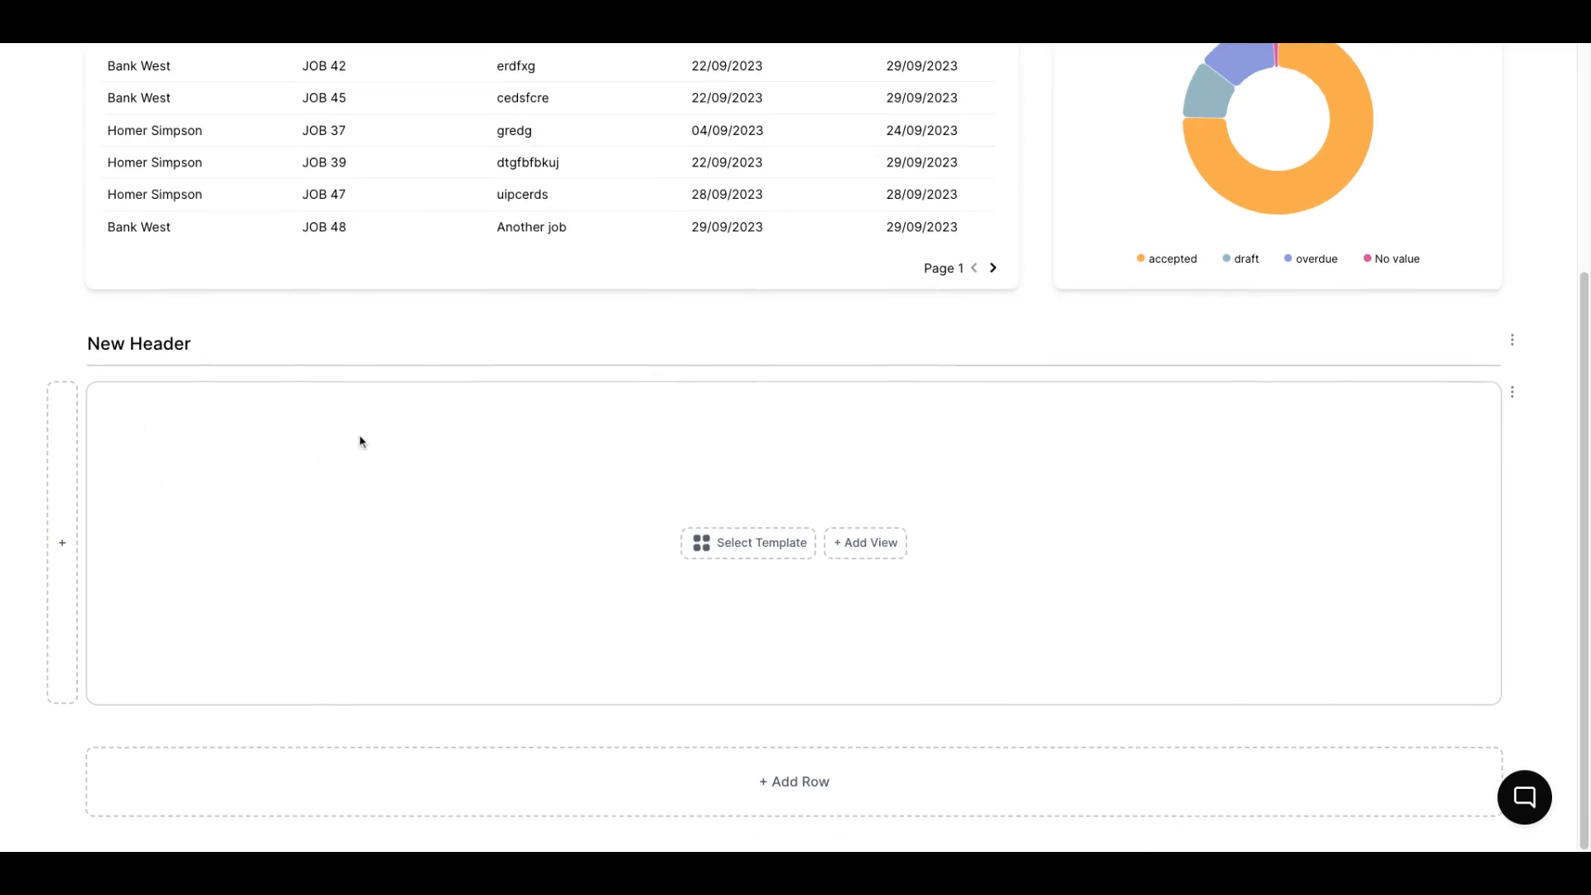
pyautogui.click(62, 439)
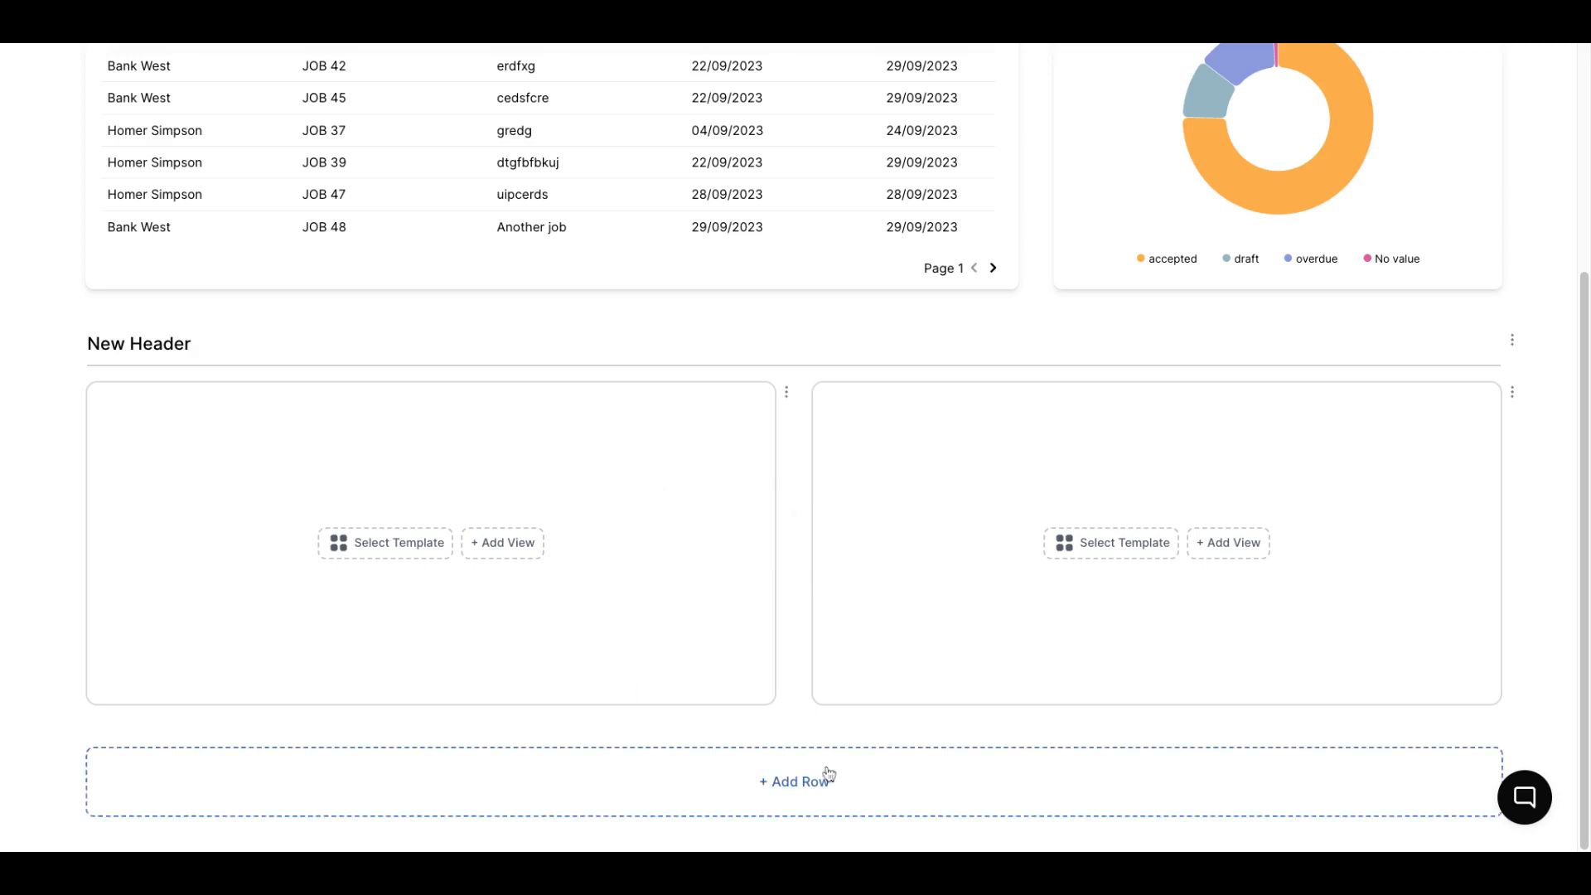
# Return to the custom reports list and reopen the Jobs Overview report
pyautogui.scroll(4, 910, 643)
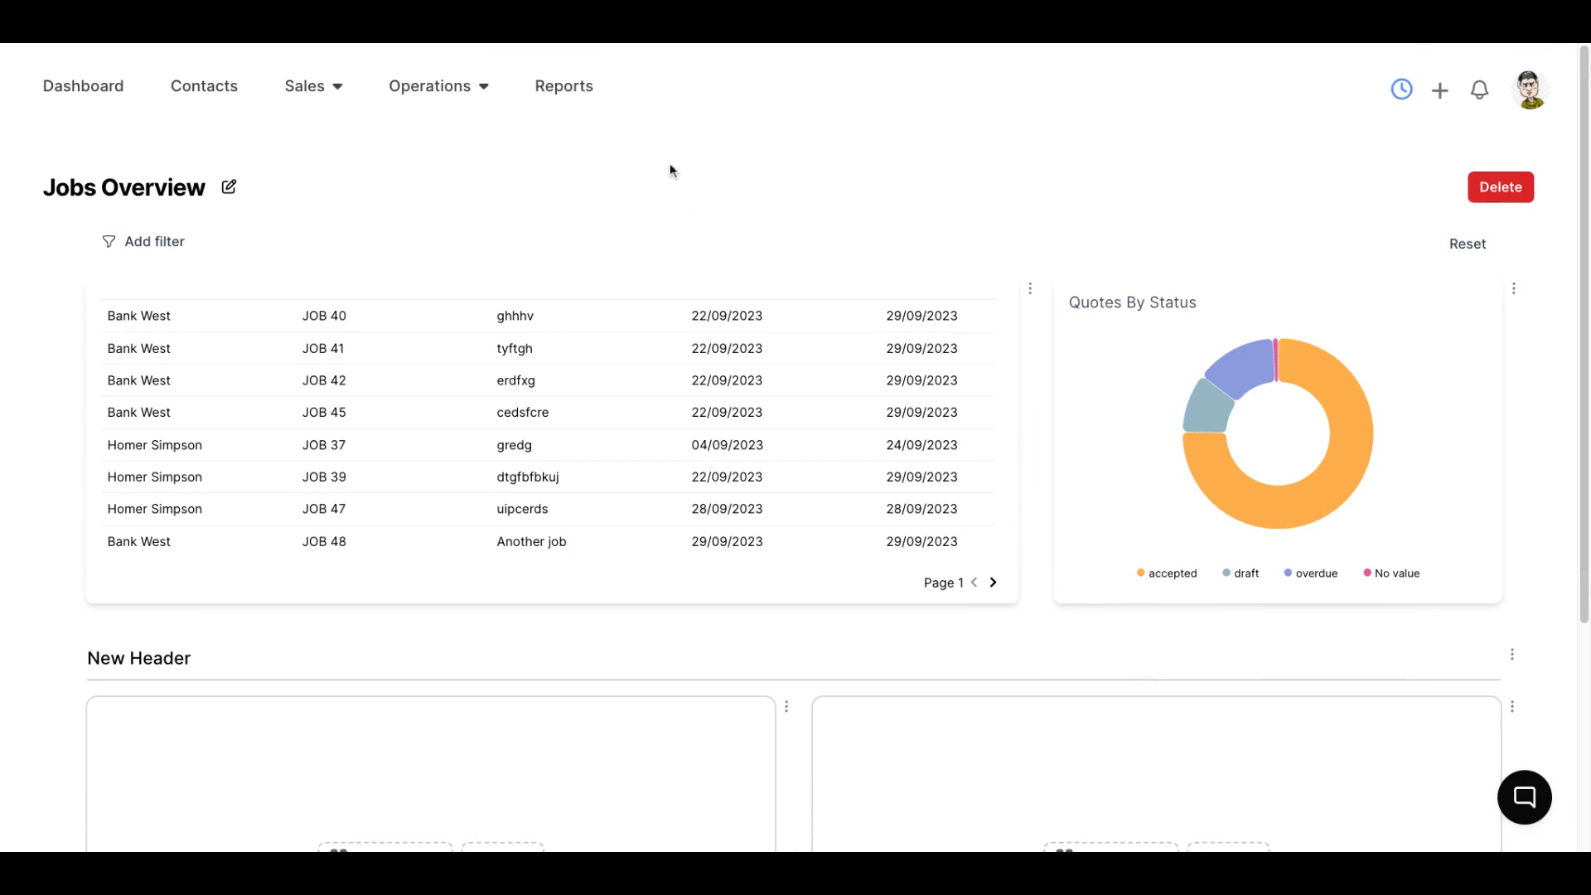
pyautogui.click(564, 86)
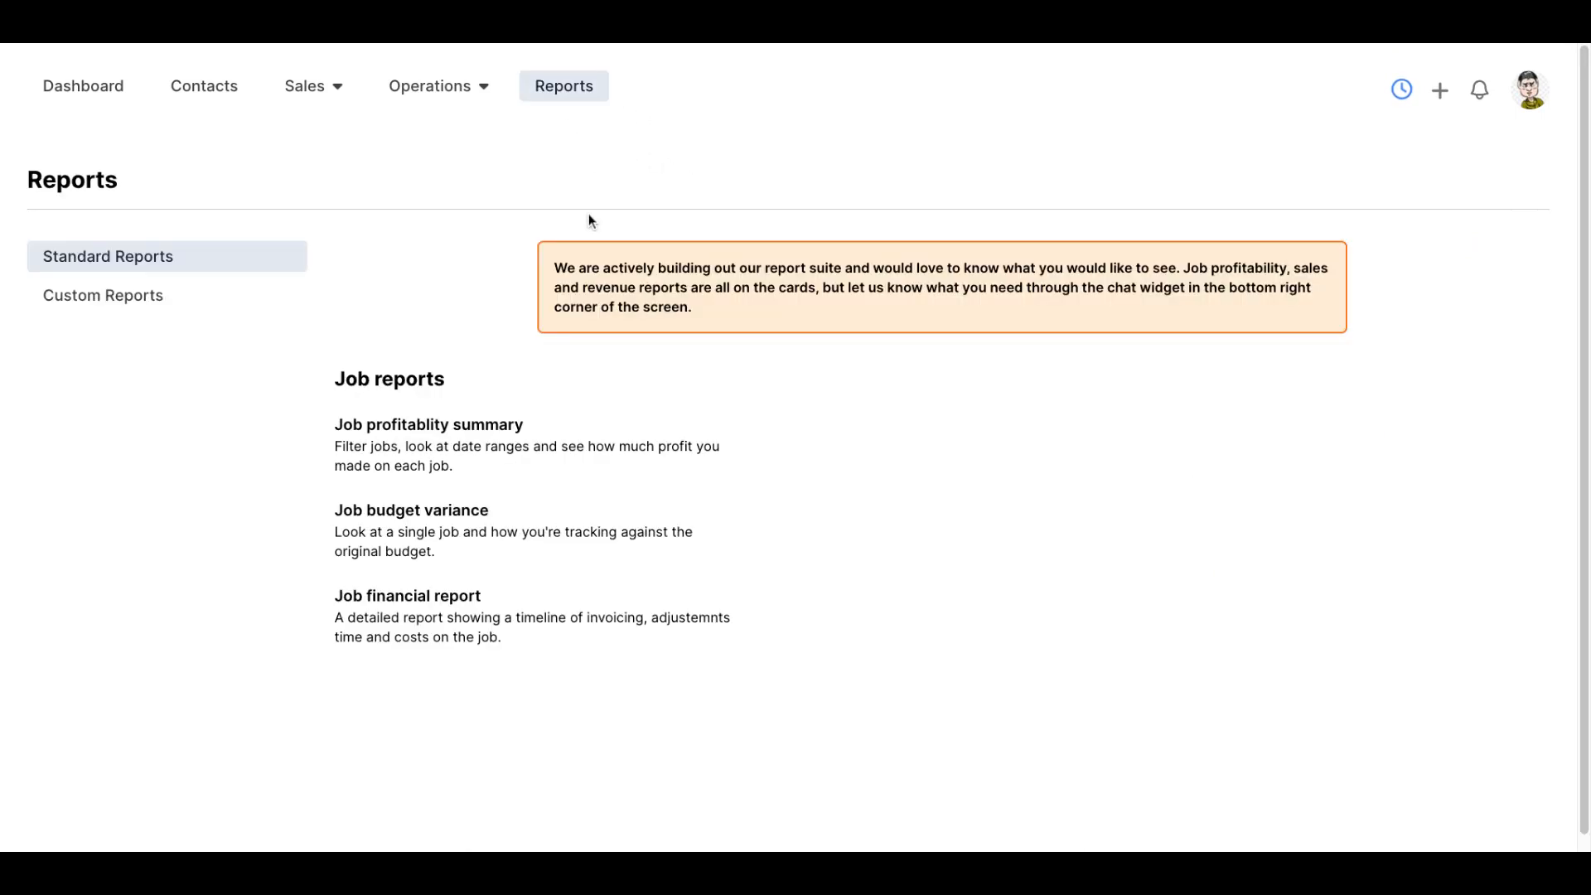
pyautogui.click(203, 295)
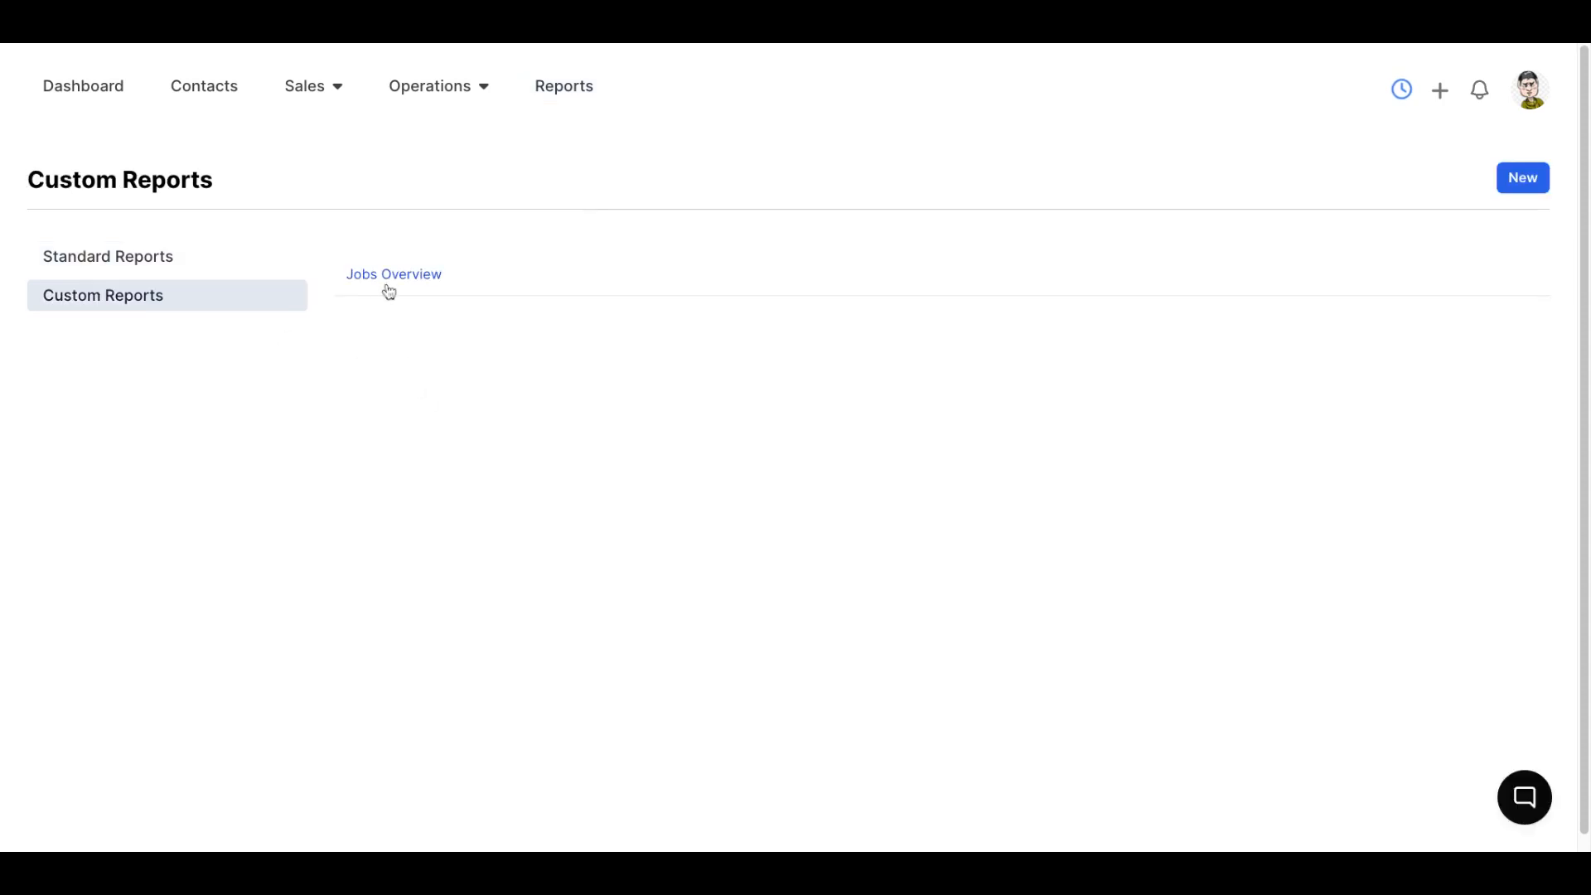
pyautogui.click(388, 286)
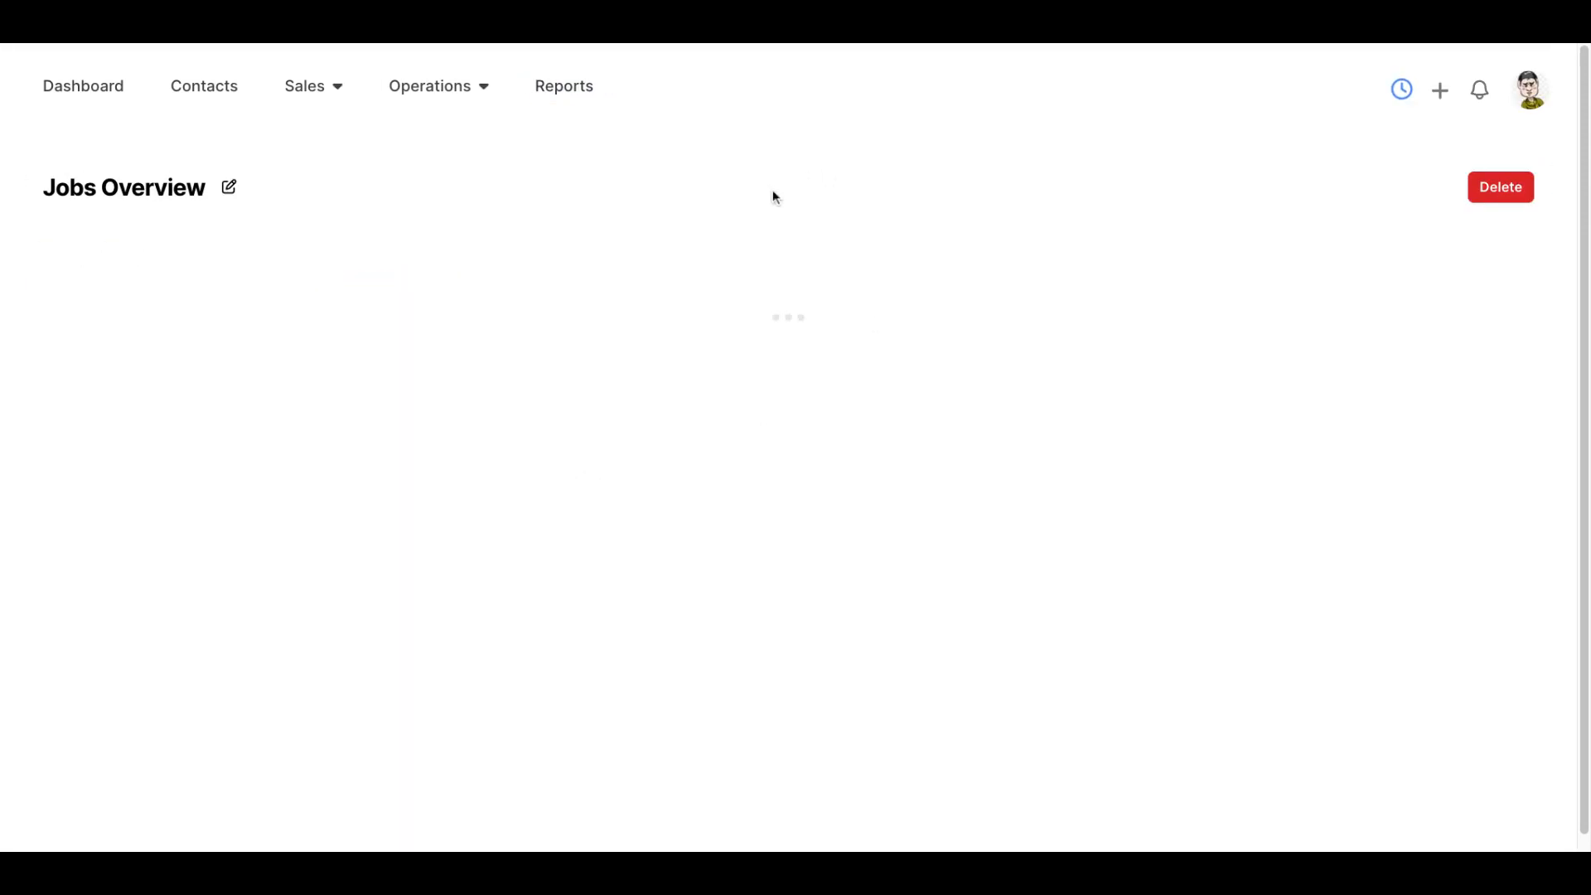